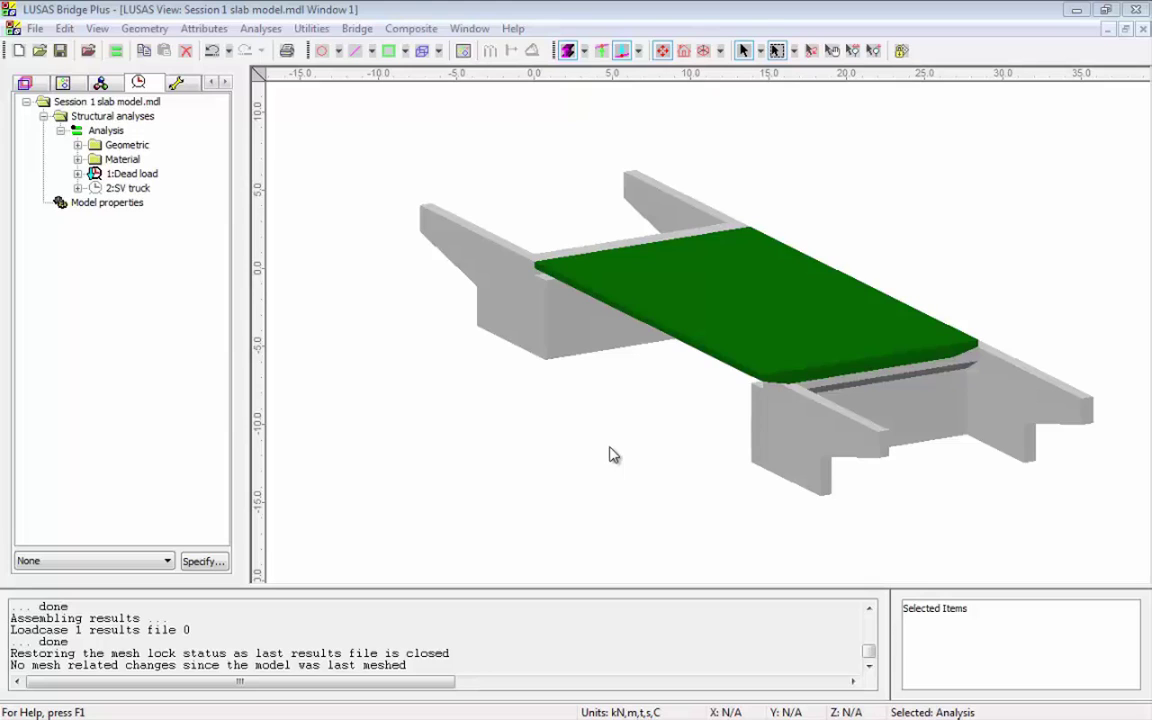
Step: Show only the slab carrying the 1:Thick shell attribute, hiding the abutments
left_click(102, 84)
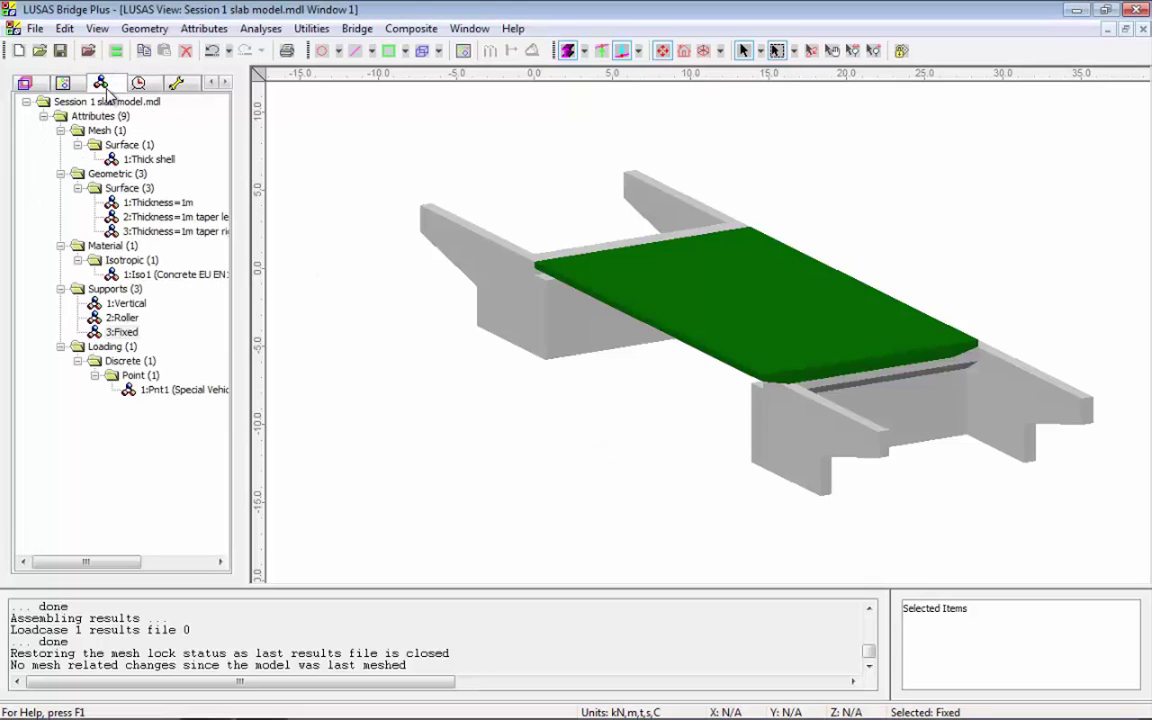
right_click(146, 159)
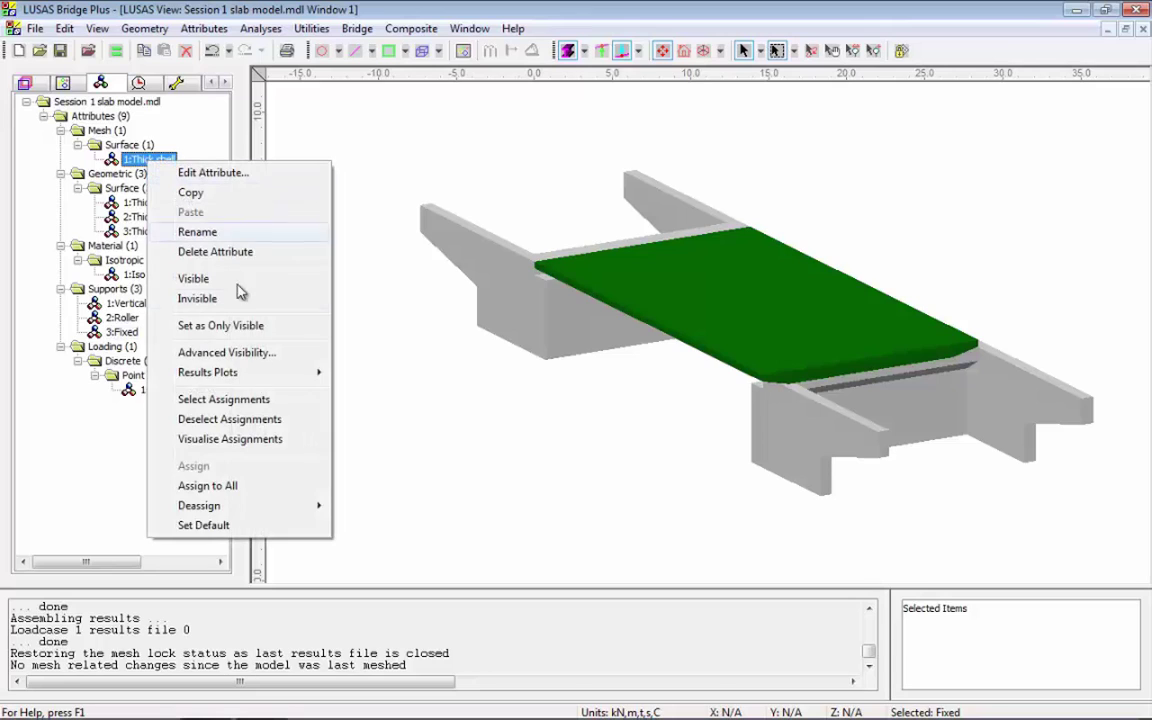
left_click(266, 326)
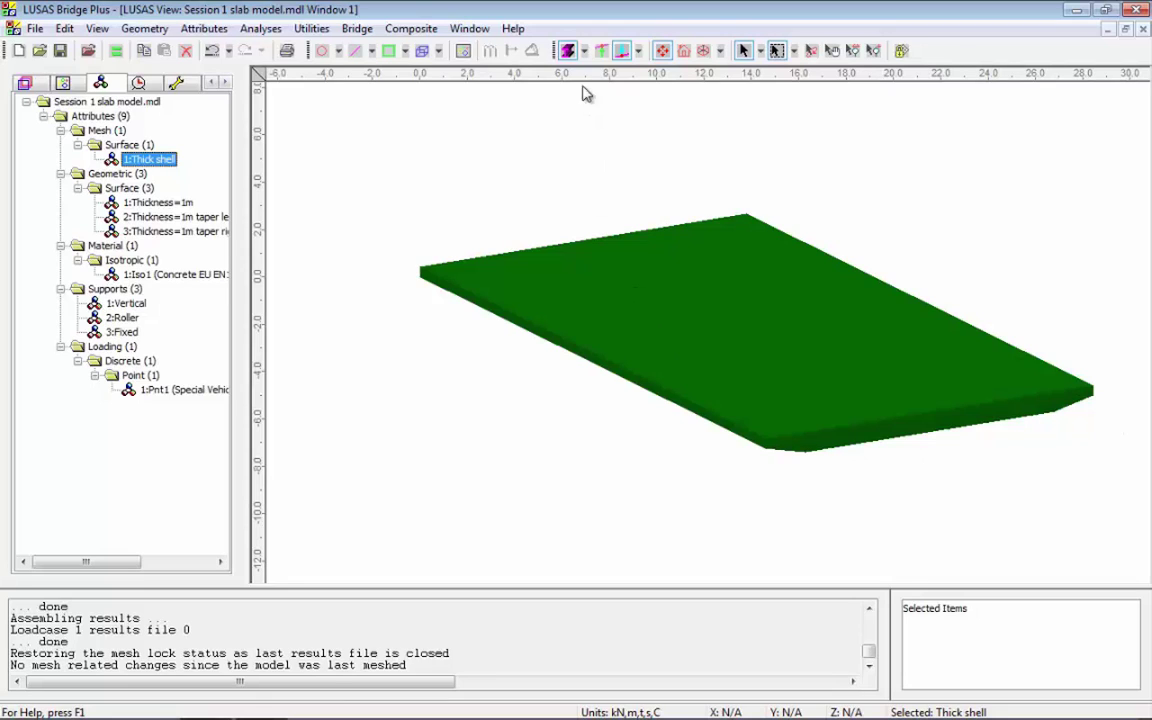
Step: Show the deck as a wireframe mesh with support symbols, review the Vertical support, and view it in plan
left_click(568, 51)
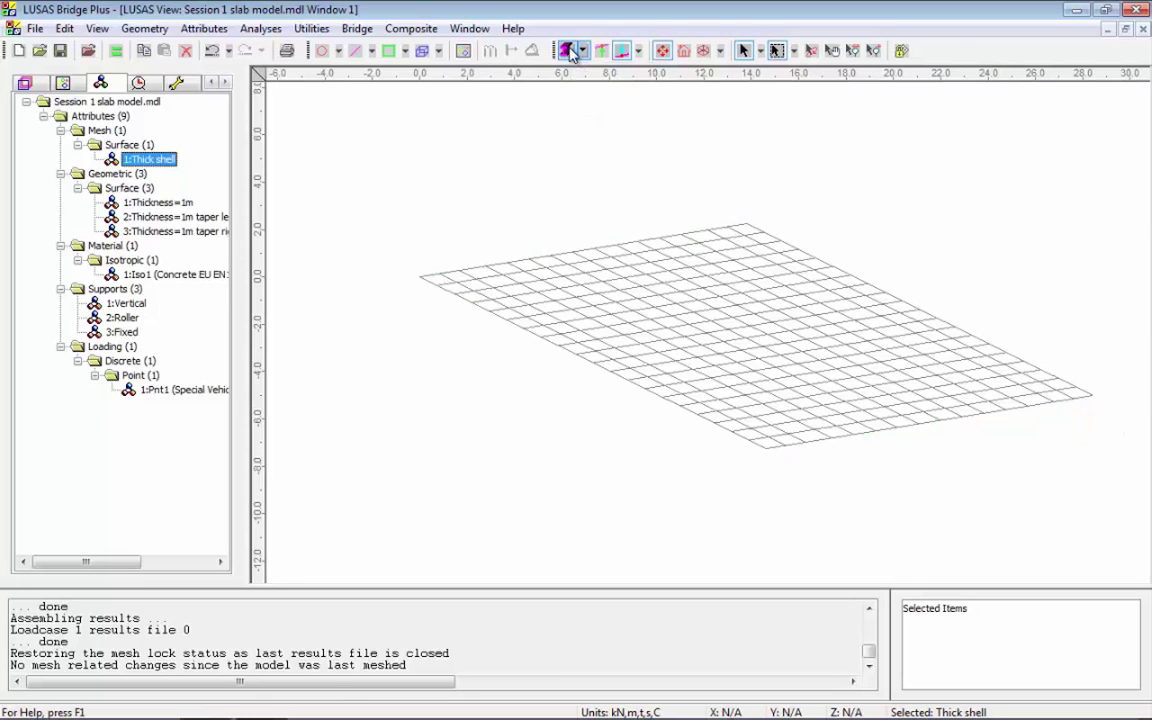
left_click(601, 51)
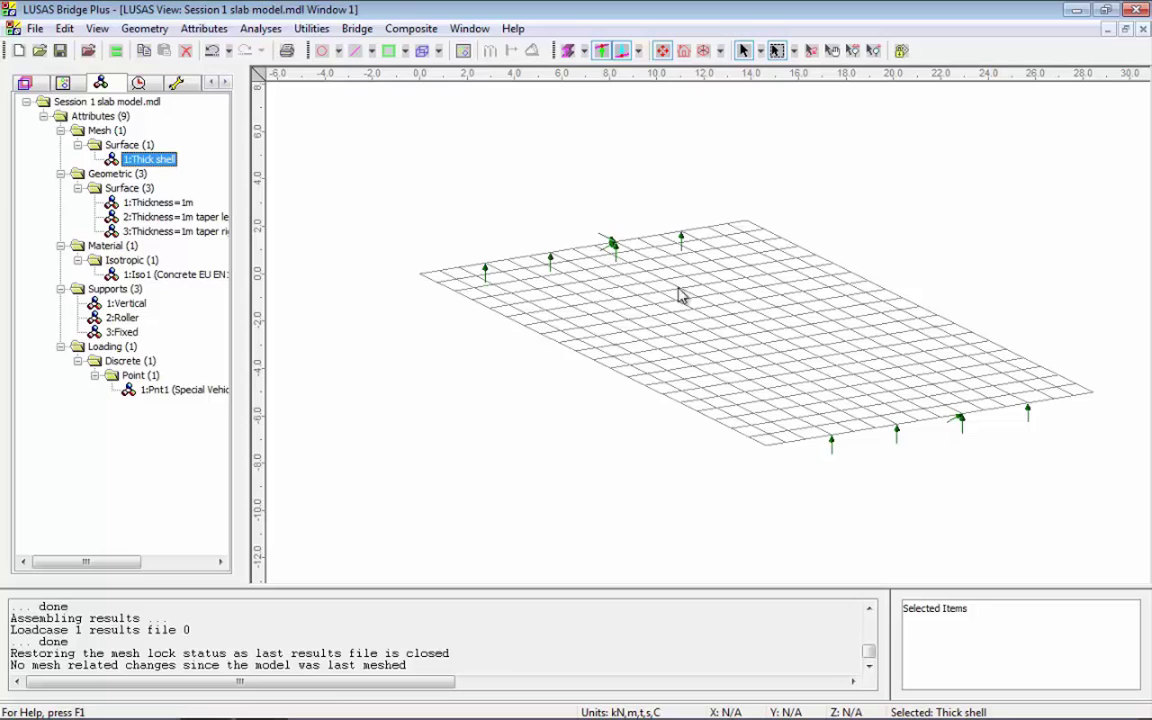
double_click(132, 304)
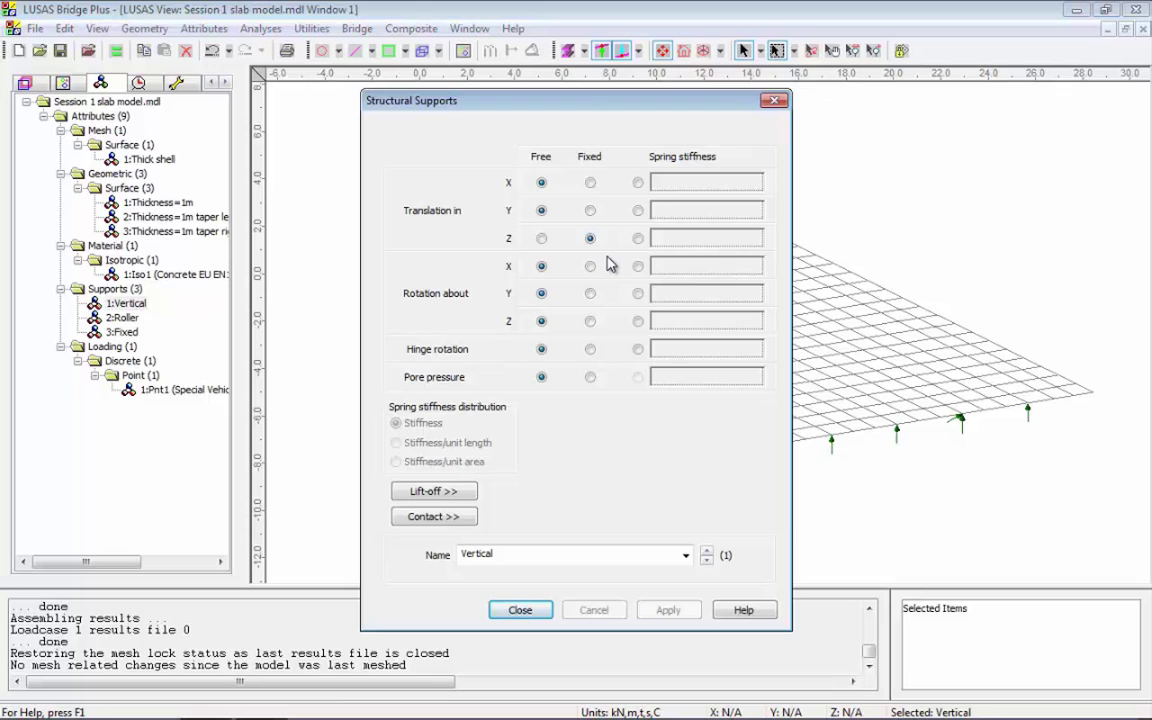
left_click(536, 611)
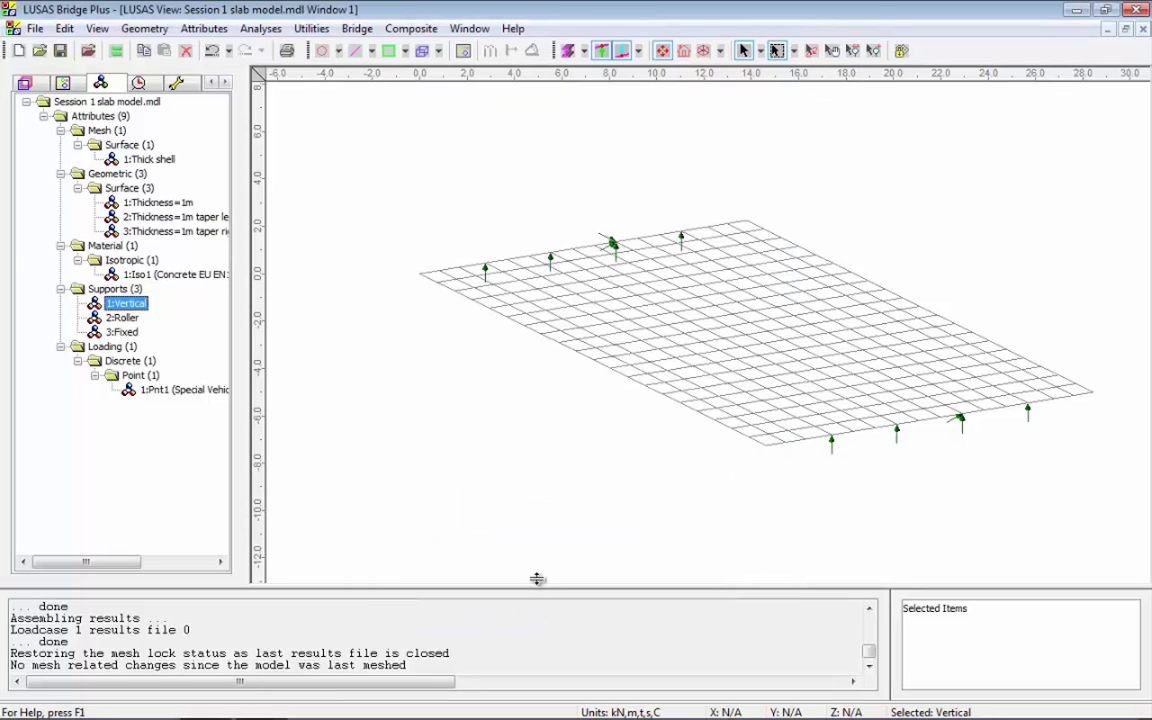
left_click(615, 50)
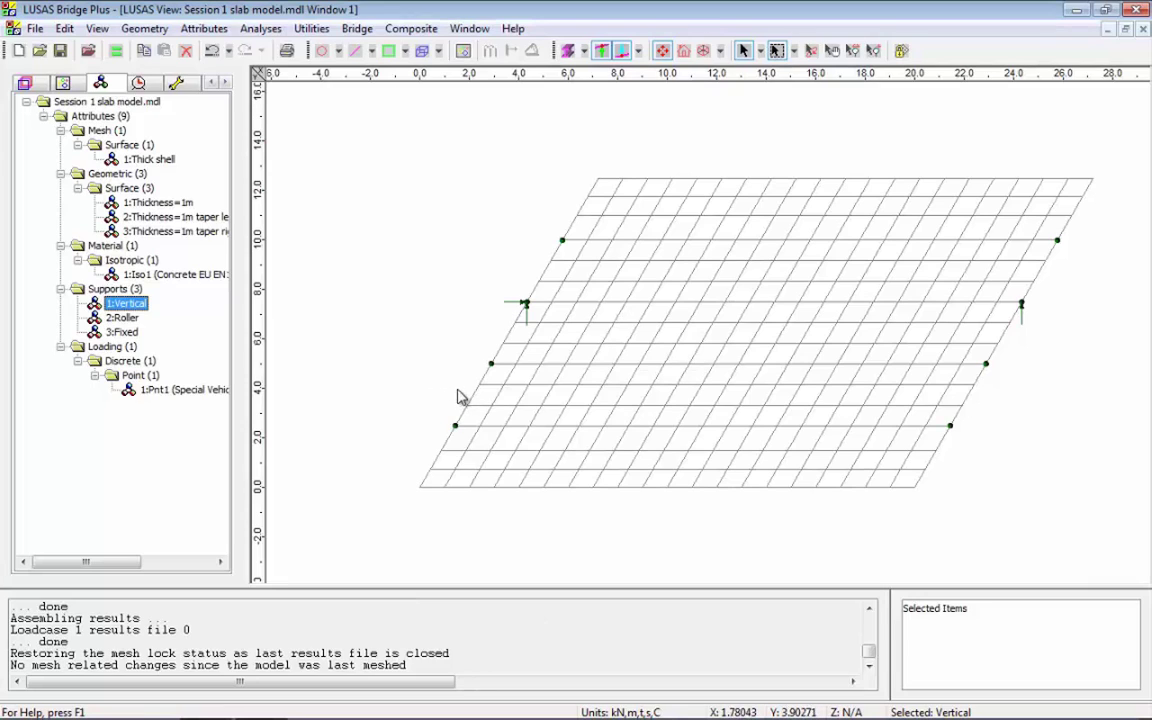
Step: Make the SV truck loadcase active
left_click(139, 83)
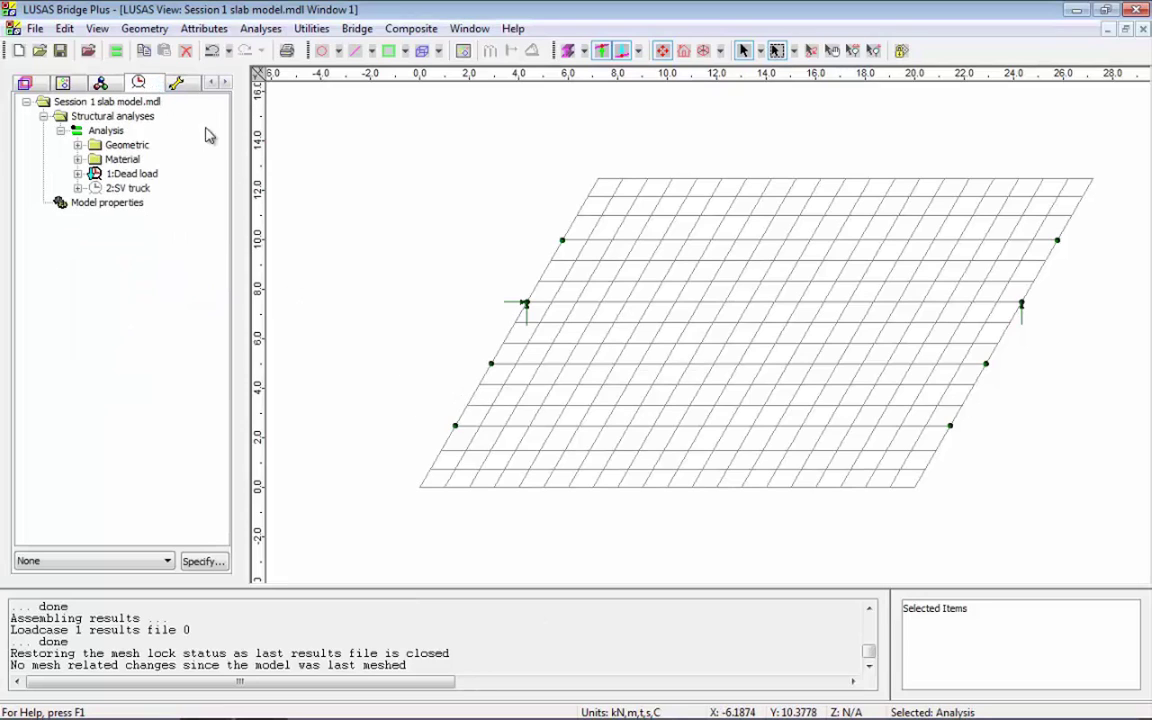
right_click(128, 188)
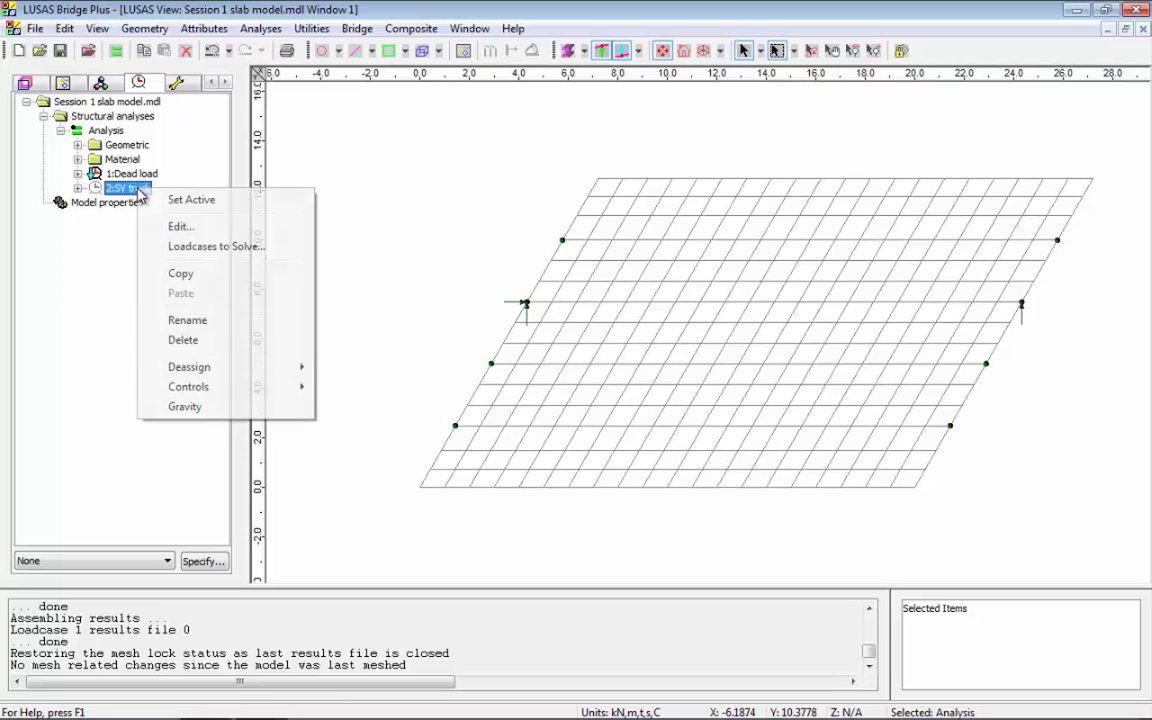
left_click(191, 200)
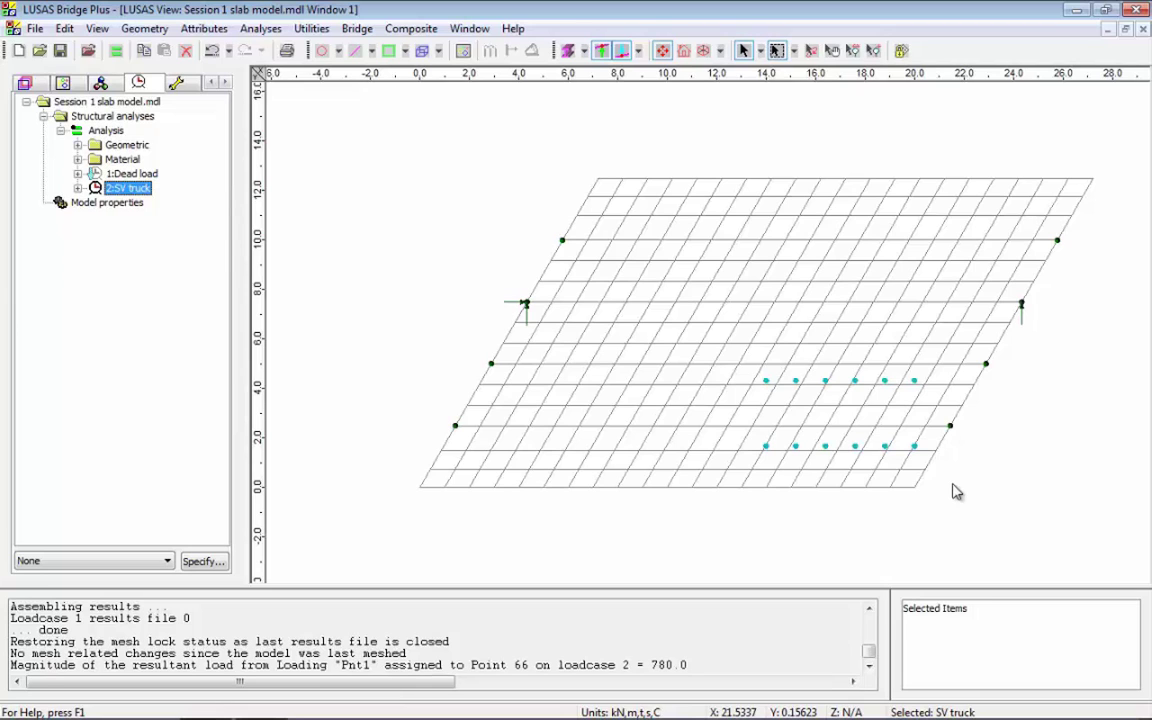
Step: Solve only the Dead load case, leaving SV truck out of the solve
mouse_move(866, 455)
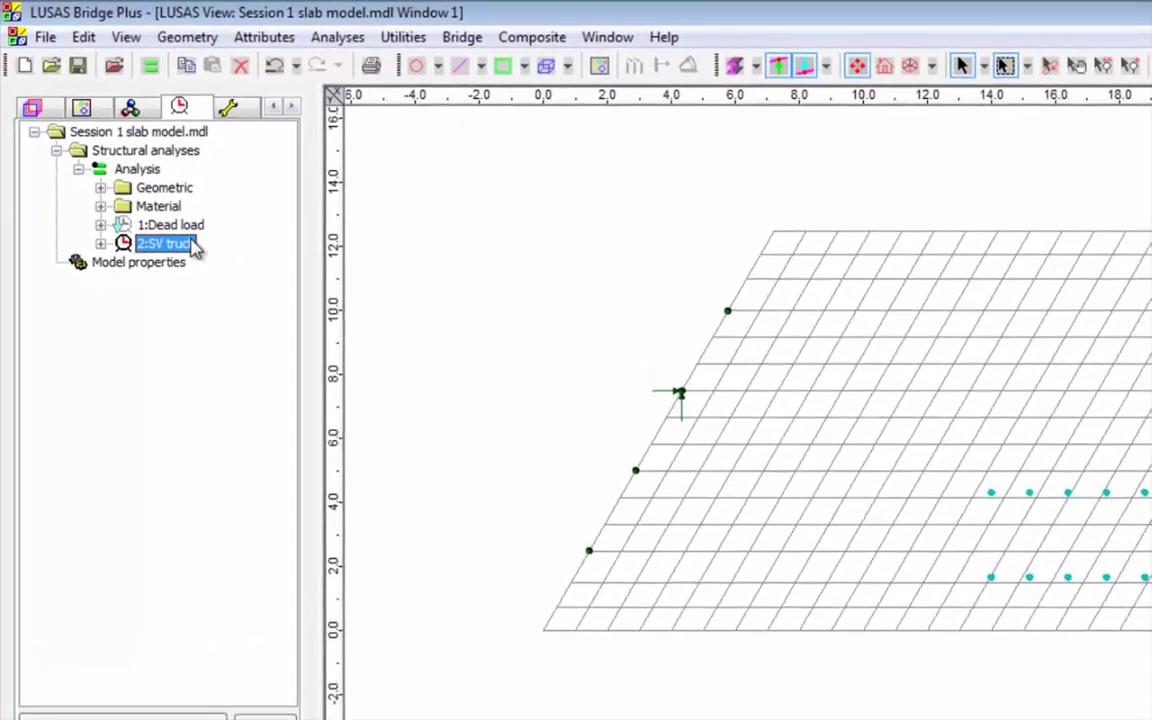
right_click(149, 189)
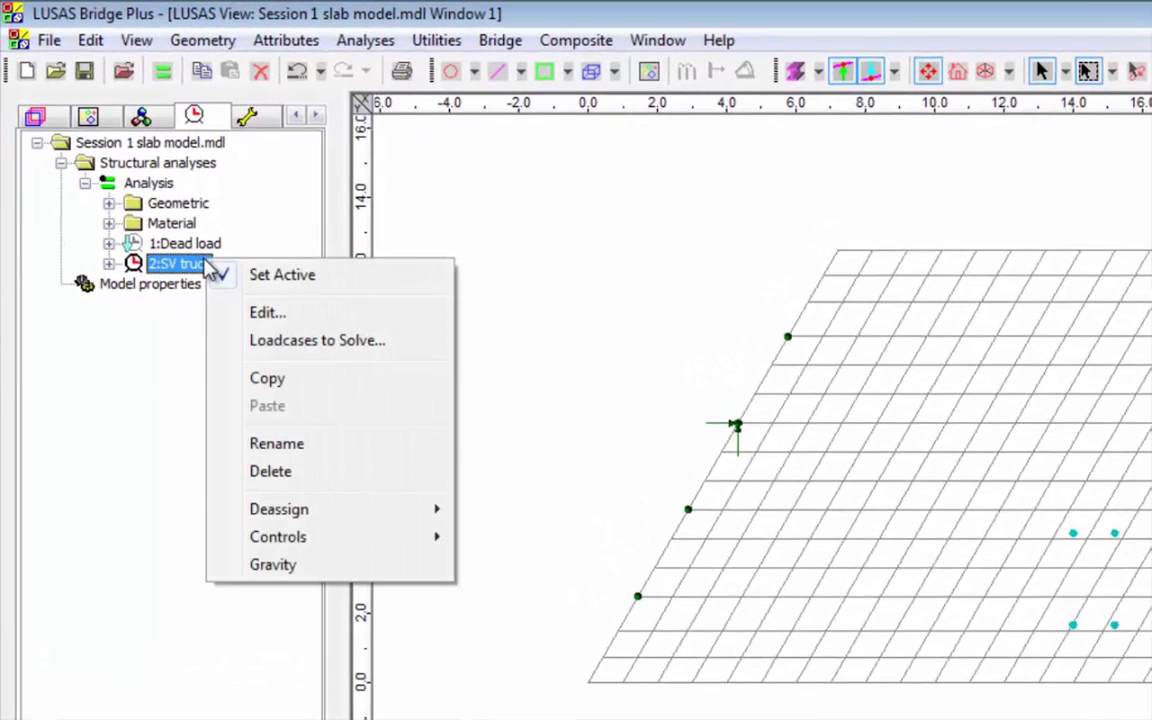
left_click(385, 342)
left_click(570, 384)
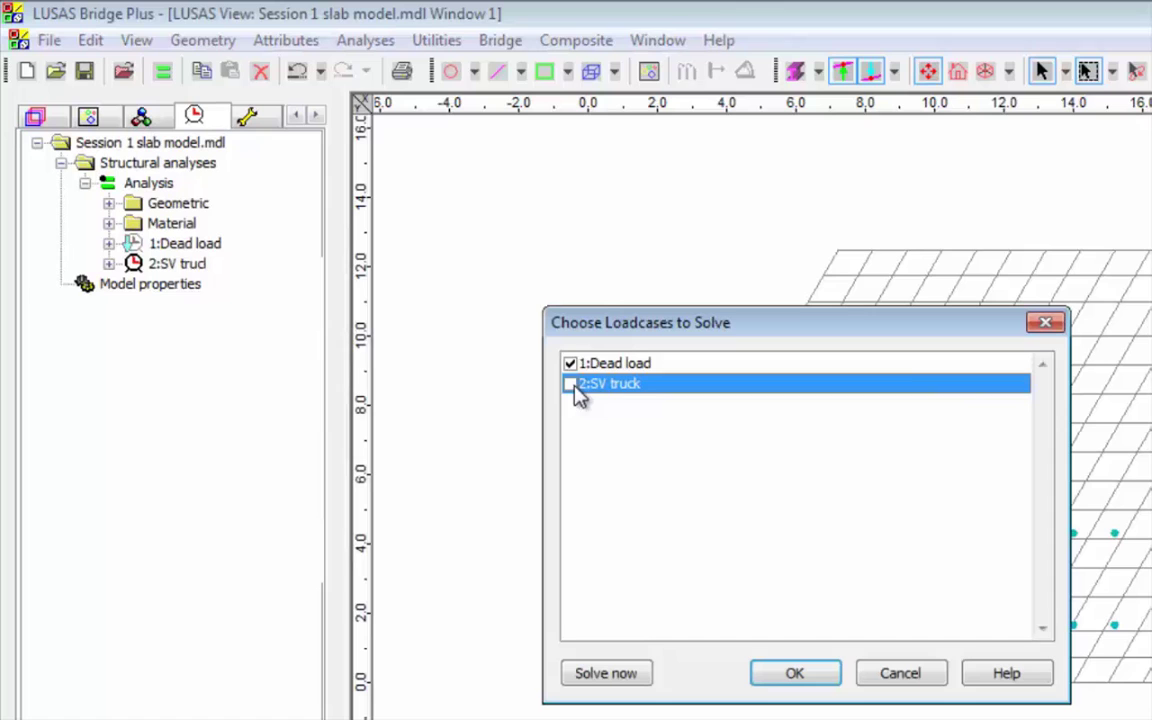
left_click(797, 674)
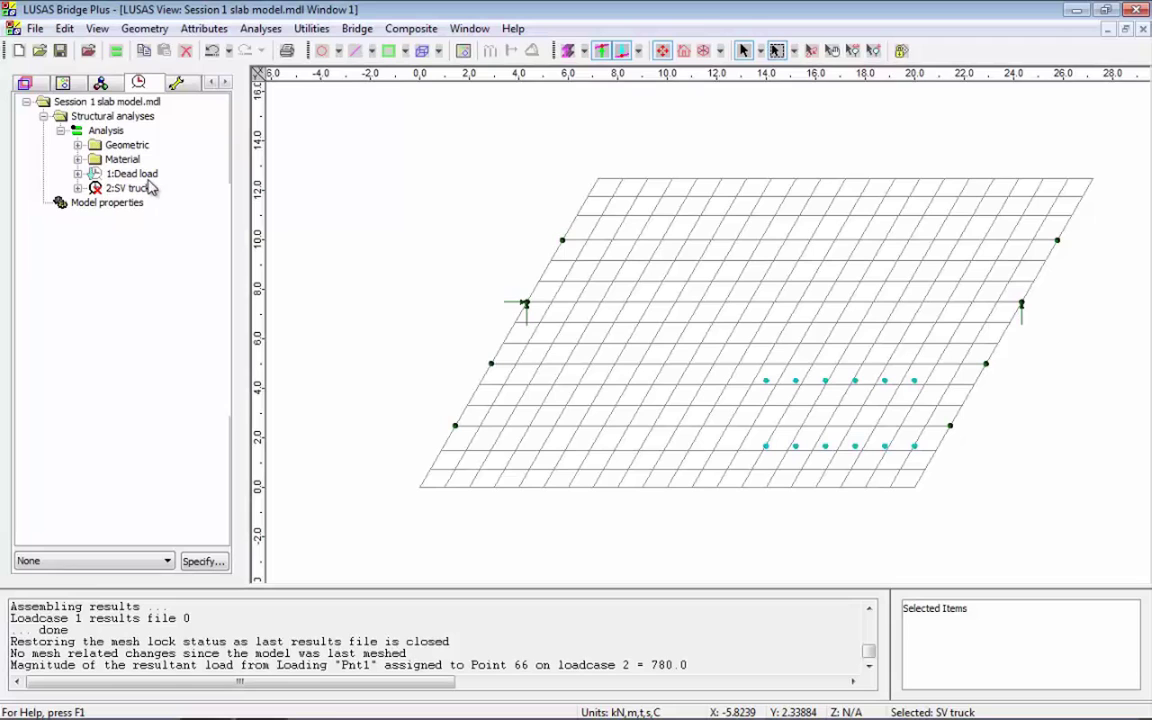
left_click(116, 50)
left_click(596, 480)
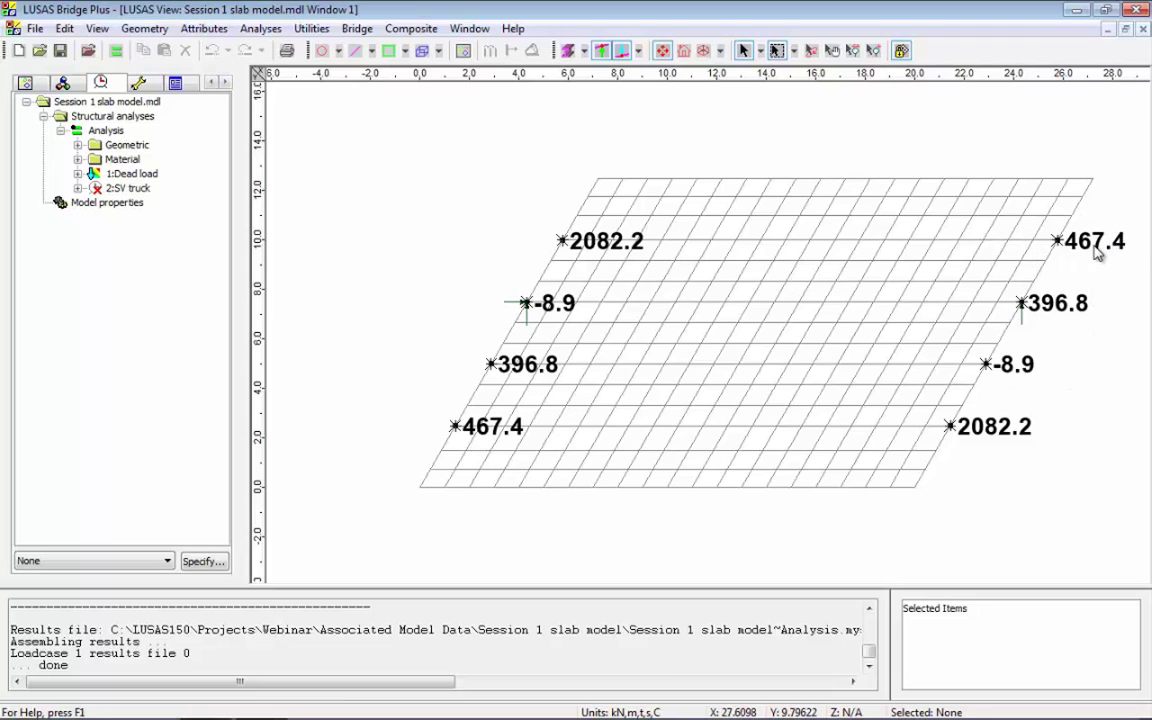
Step: Switch the Vertical and Roller supports' Z translation from fixed to a spring stiffness
left_click(62, 82)
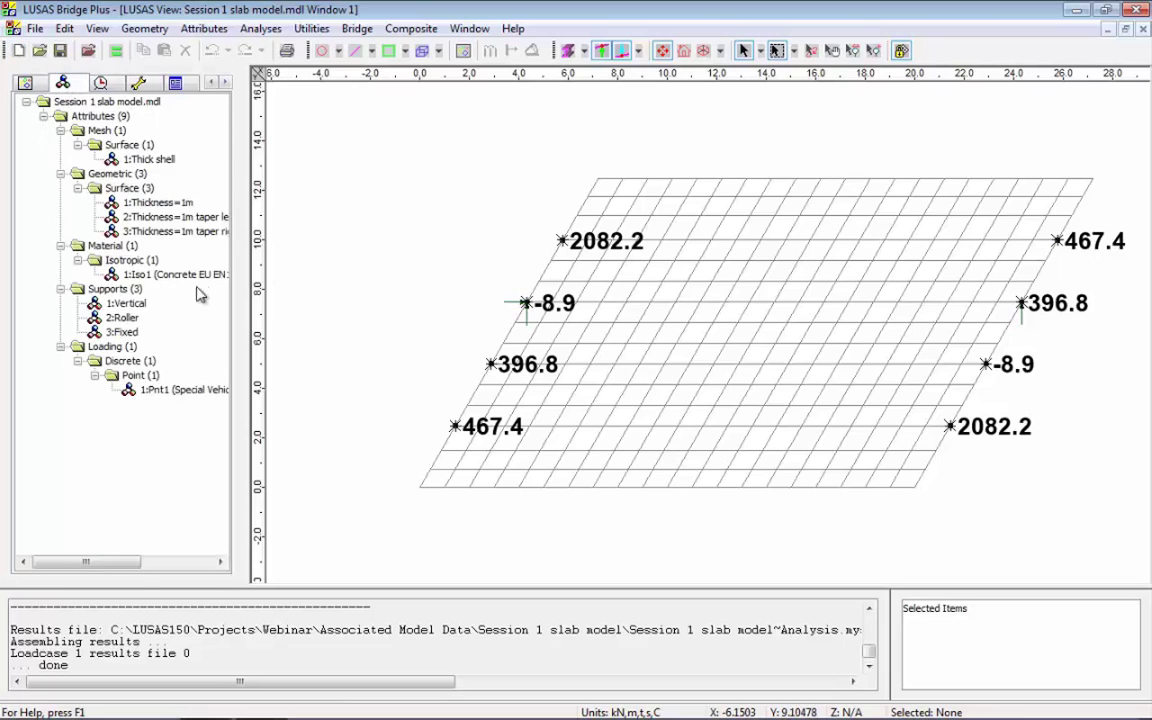
double_click(128, 304)
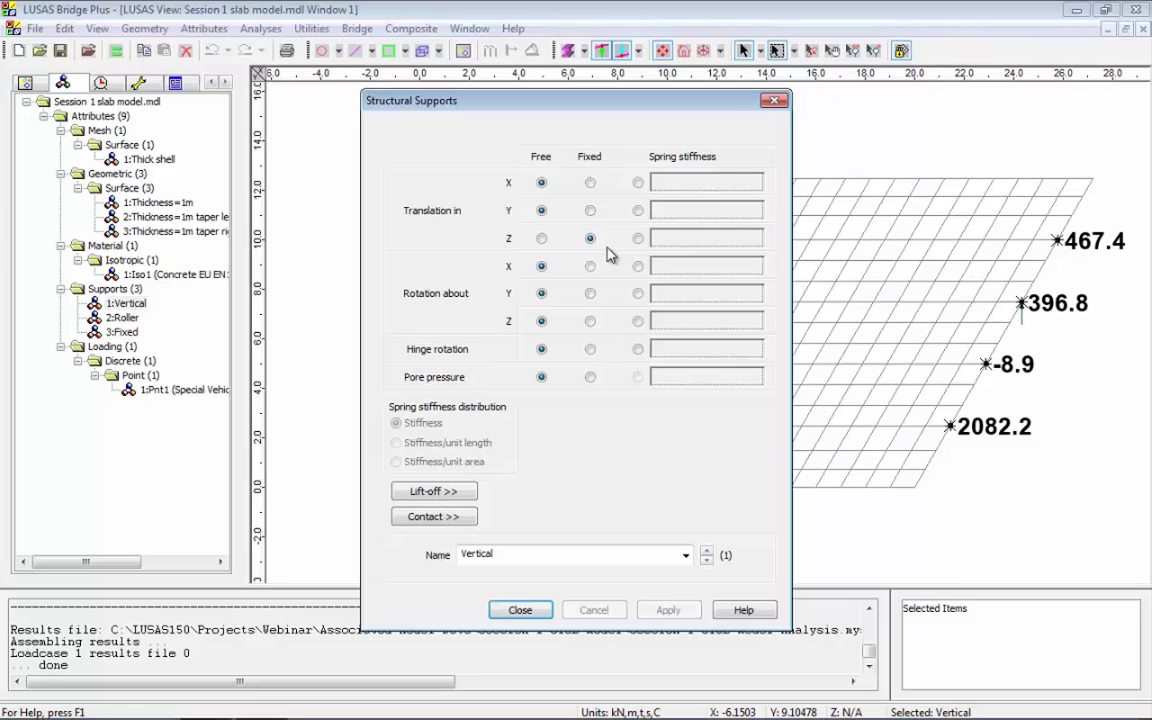
left_click(637, 239)
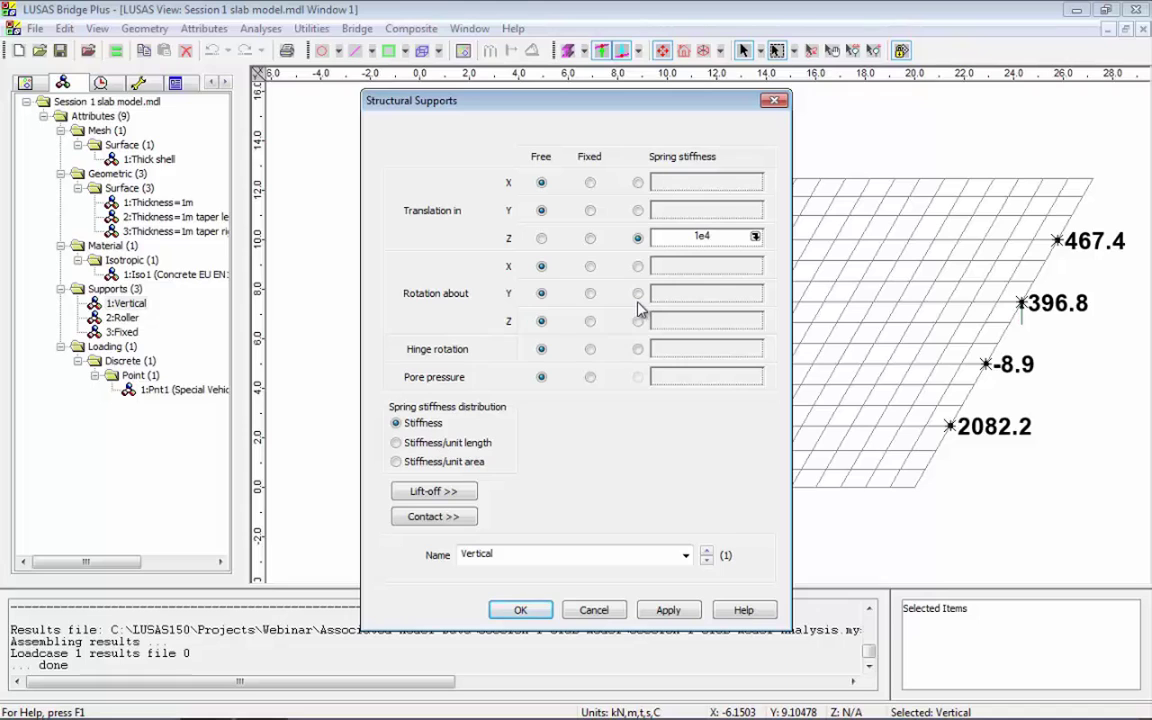
left_click(520, 610)
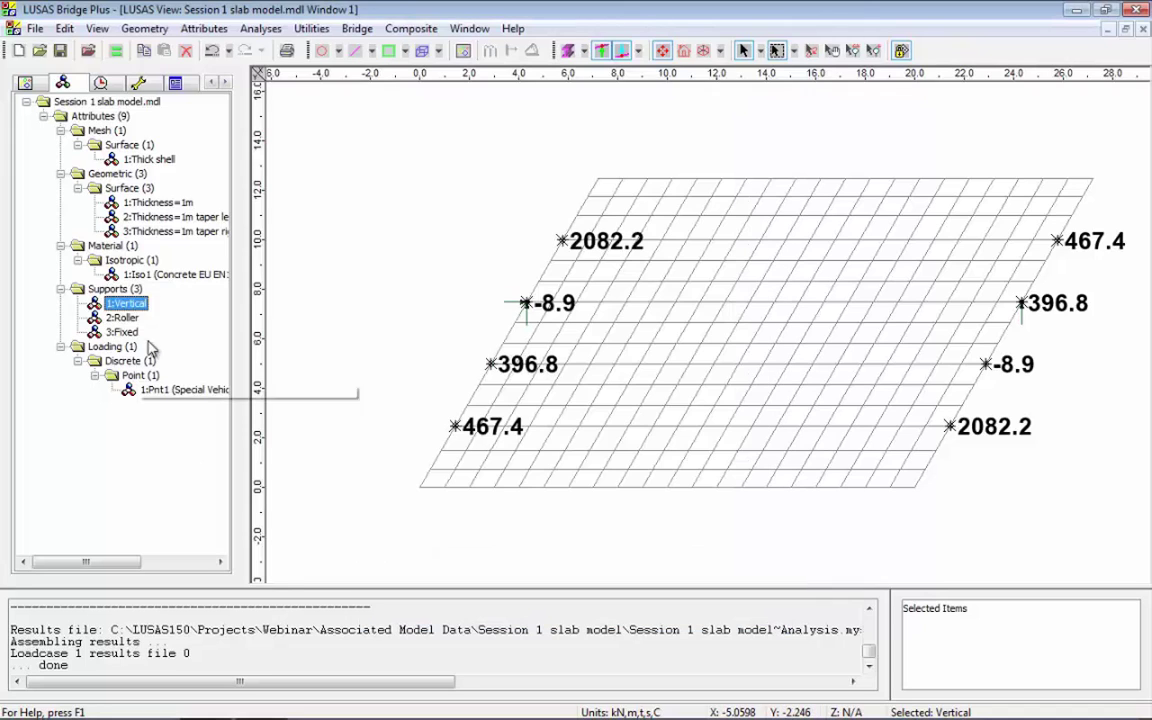
double_click(122, 317)
left_click(638, 239)
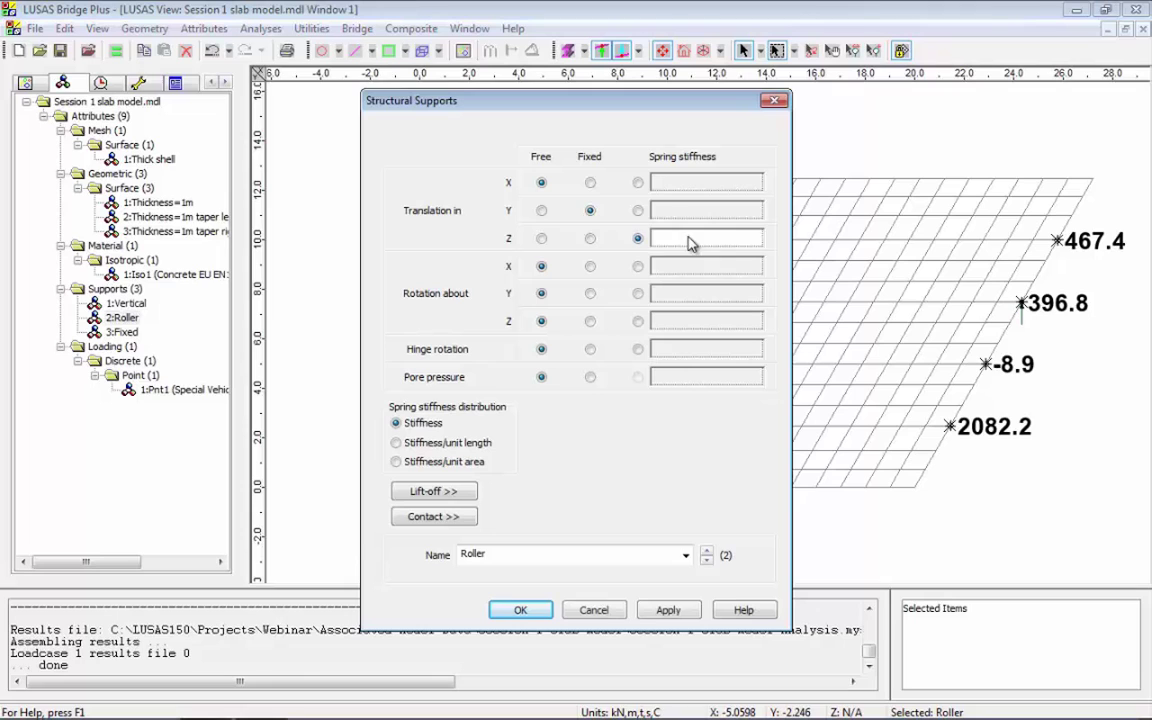
left_click(515, 609)
Step: Give the Fixed support a Z spring stiffness of 1e4
left_click(130, 333)
double_click(138, 337)
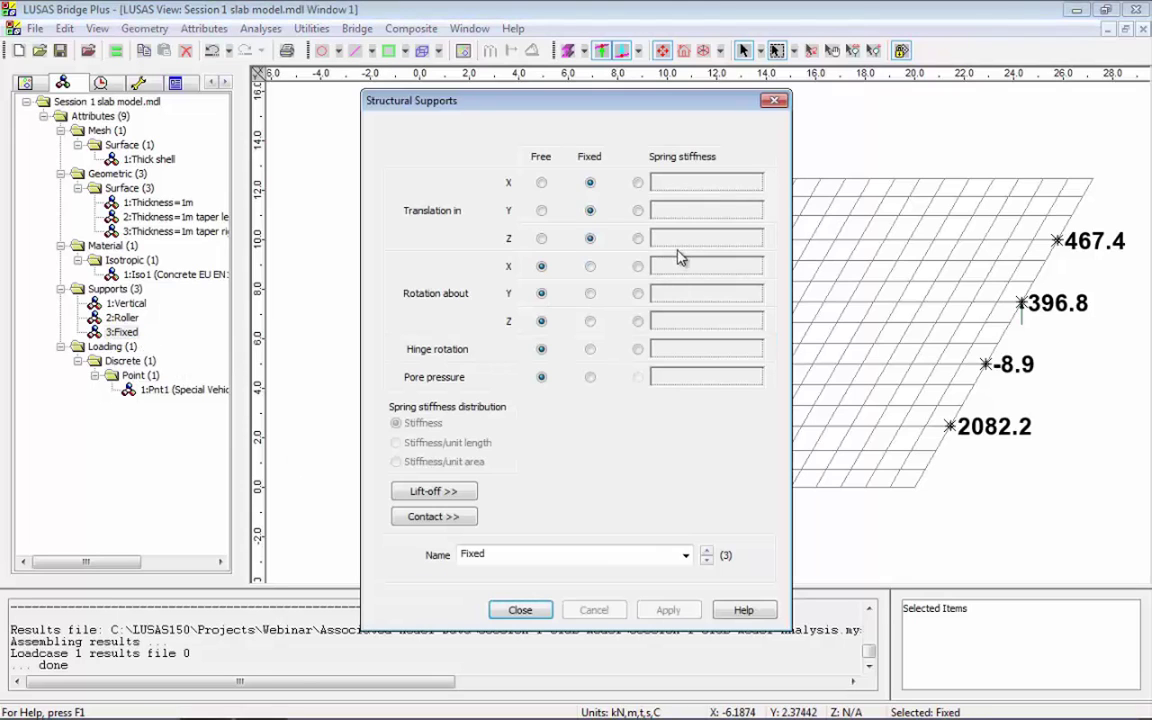
left_click(638, 239)
type("1e4")
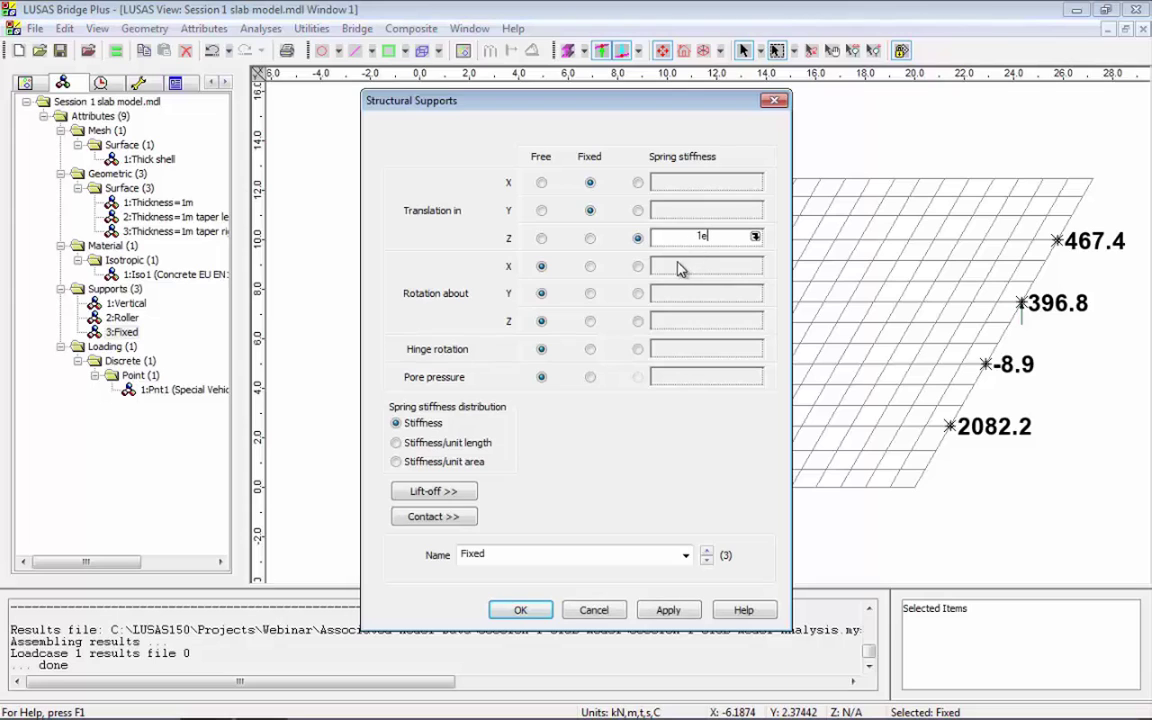
left_click(520, 609)
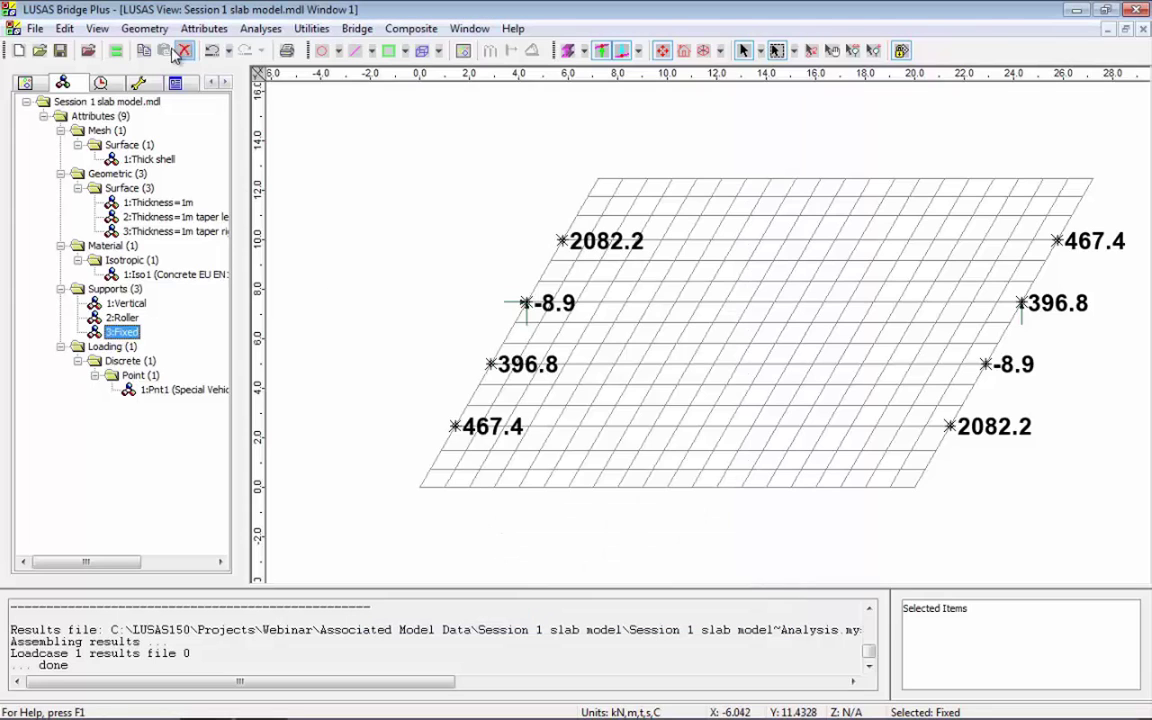
Step: Include SV truck in the loadcases to solve and re-solve the model
left_click(101, 83)
right_click(152, 190)
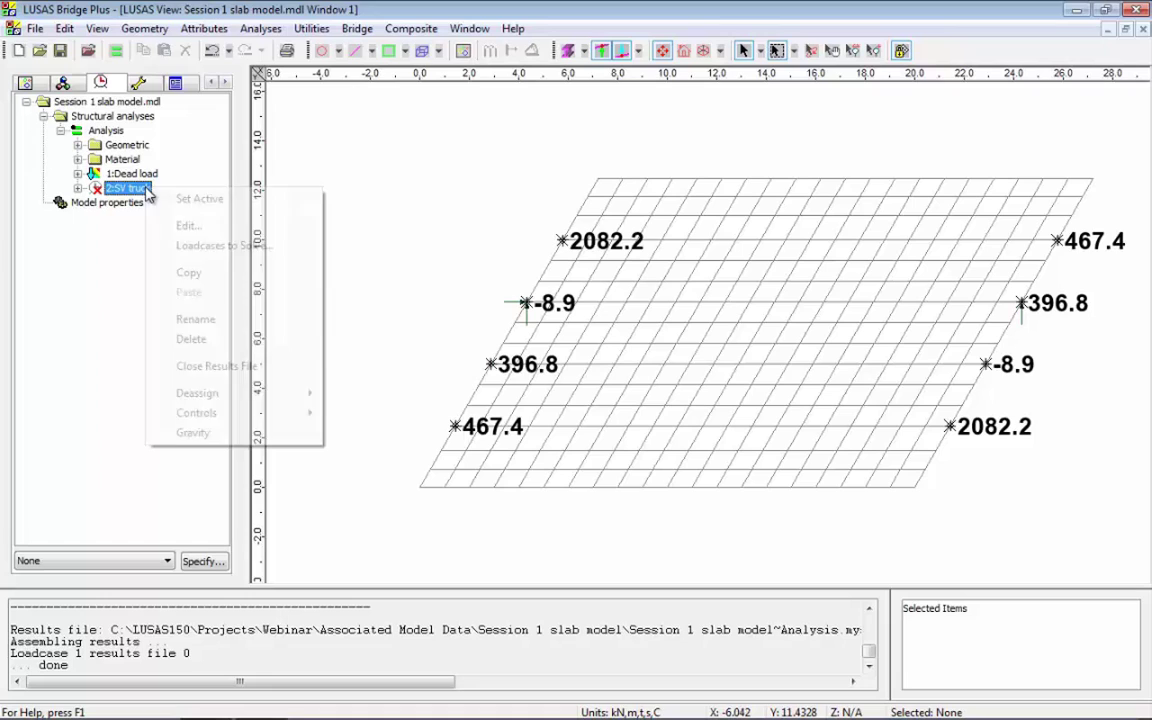
left_click(260, 247)
left_click(407, 274)
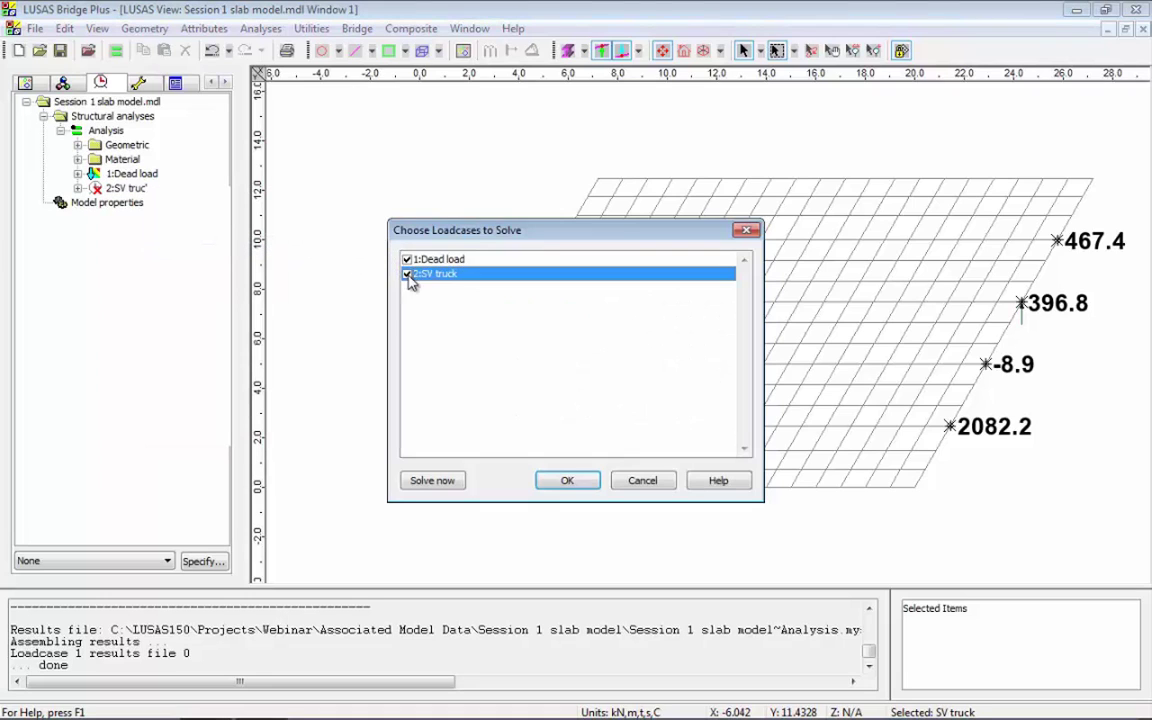
left_click(540, 481)
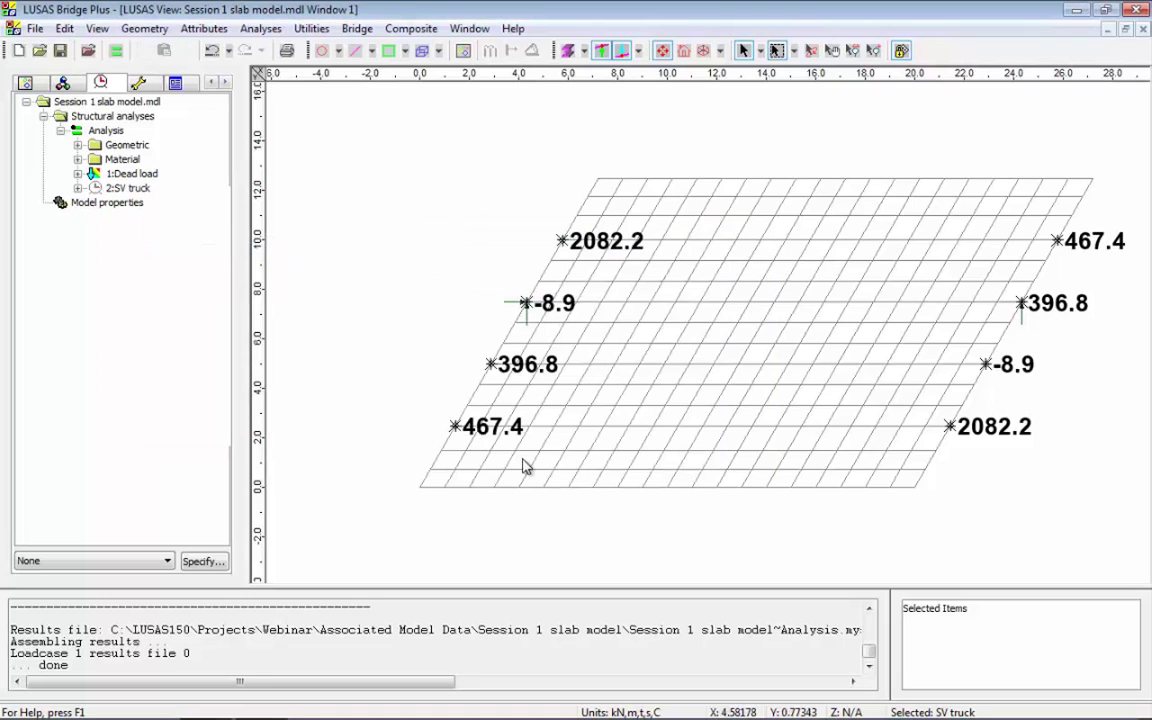
left_click(114, 50)
left_click(595, 480)
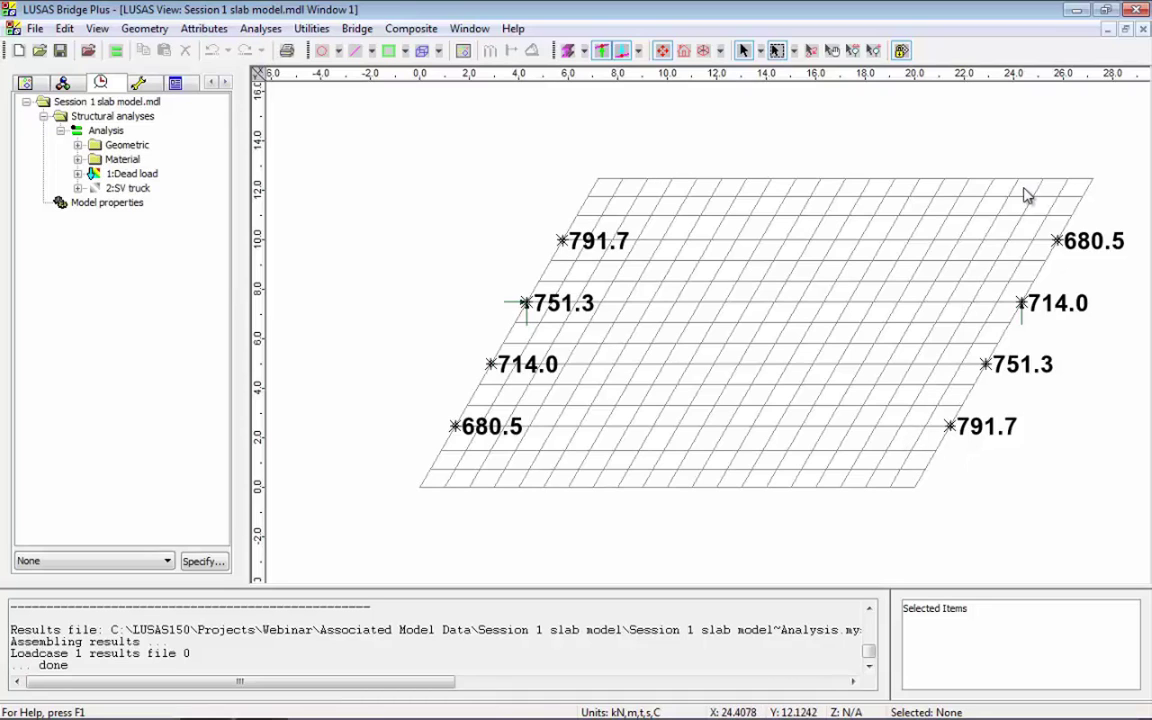
Step: Make SV truck active to show its support reactions, such as -92.0, 182.8 and 316.8
mouse_move(904, 436)
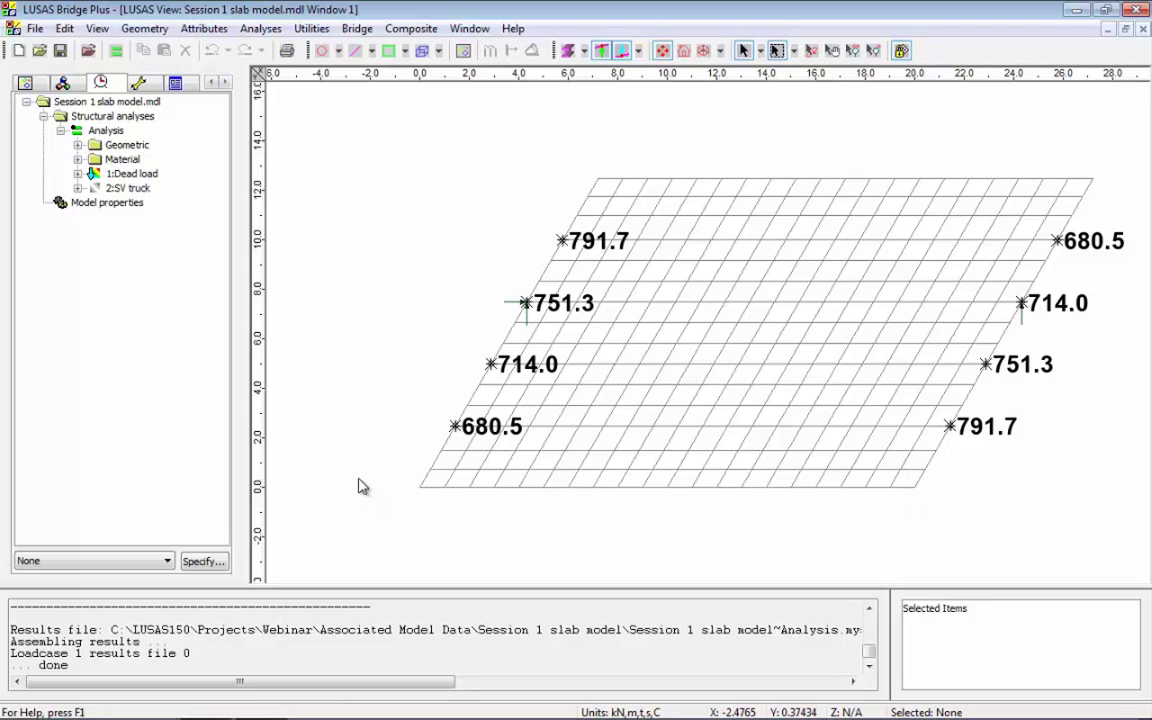
right_click(120, 188)
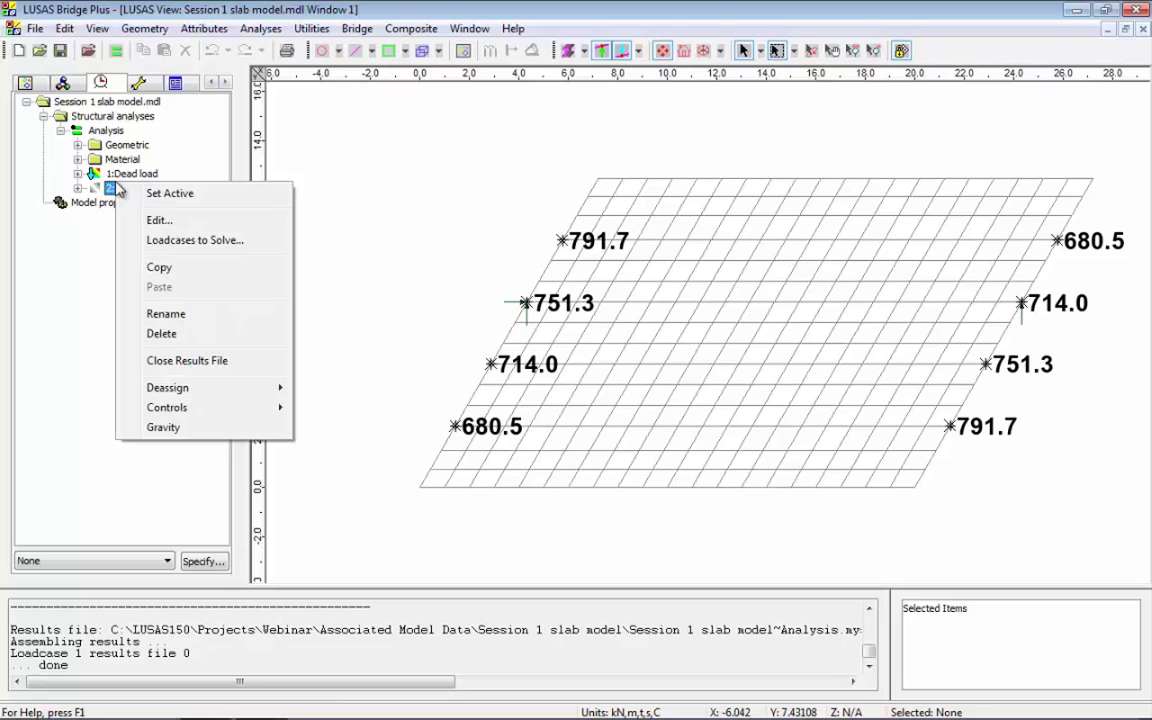
left_click(157, 190)
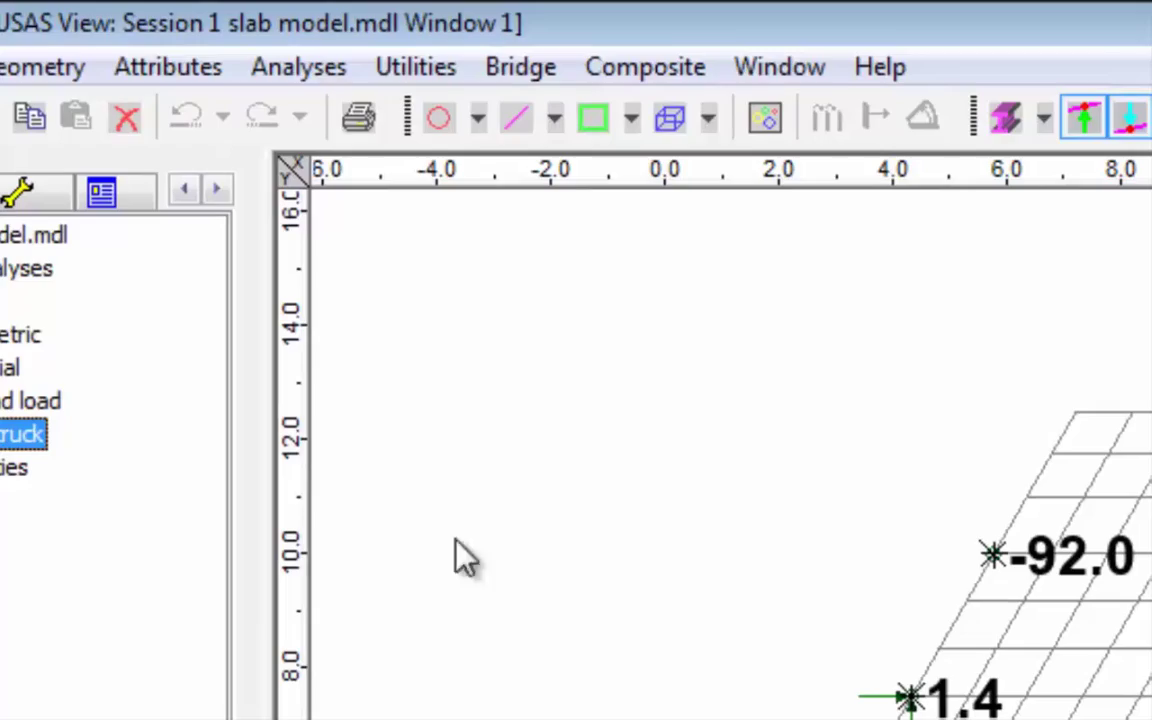
Step: Start a new General Structural Analysis, then cancel it
left_click(303, 62)
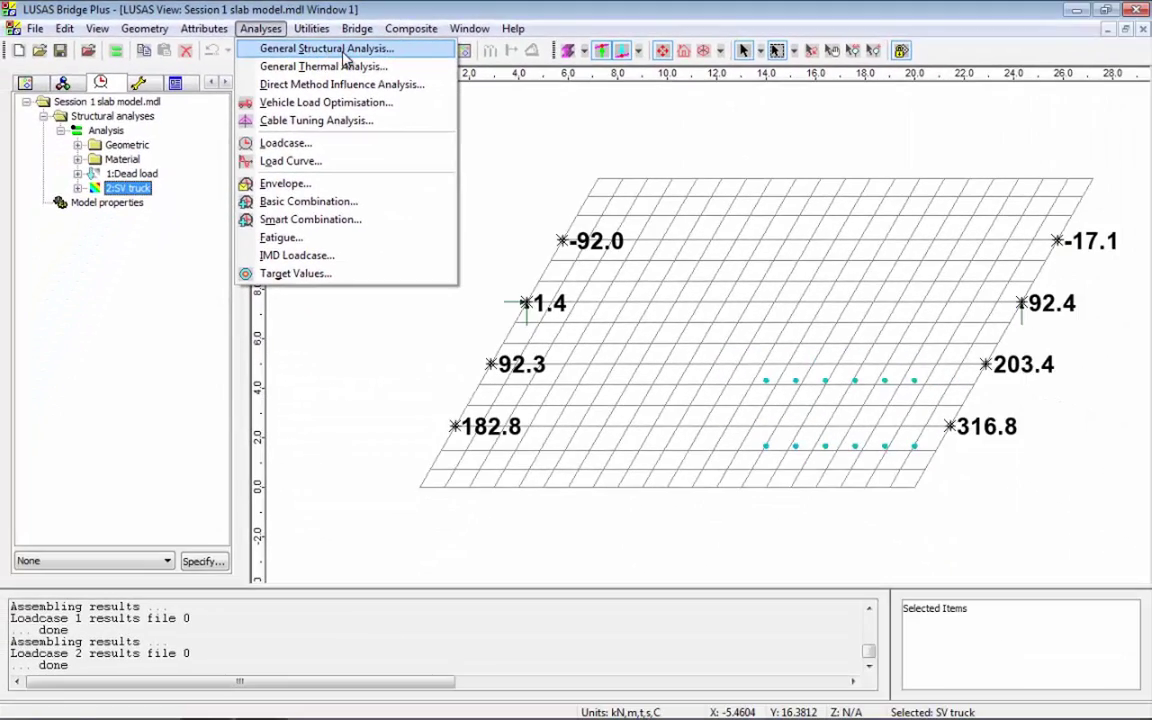
left_click(340, 49)
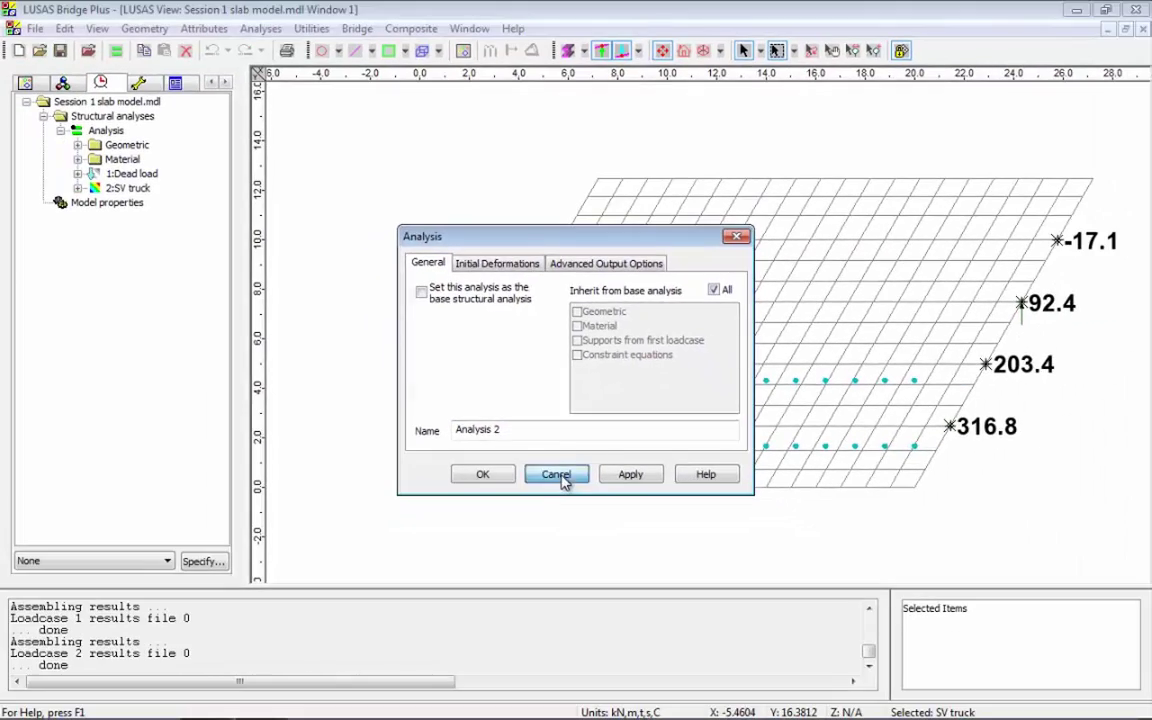
left_click(558, 476)
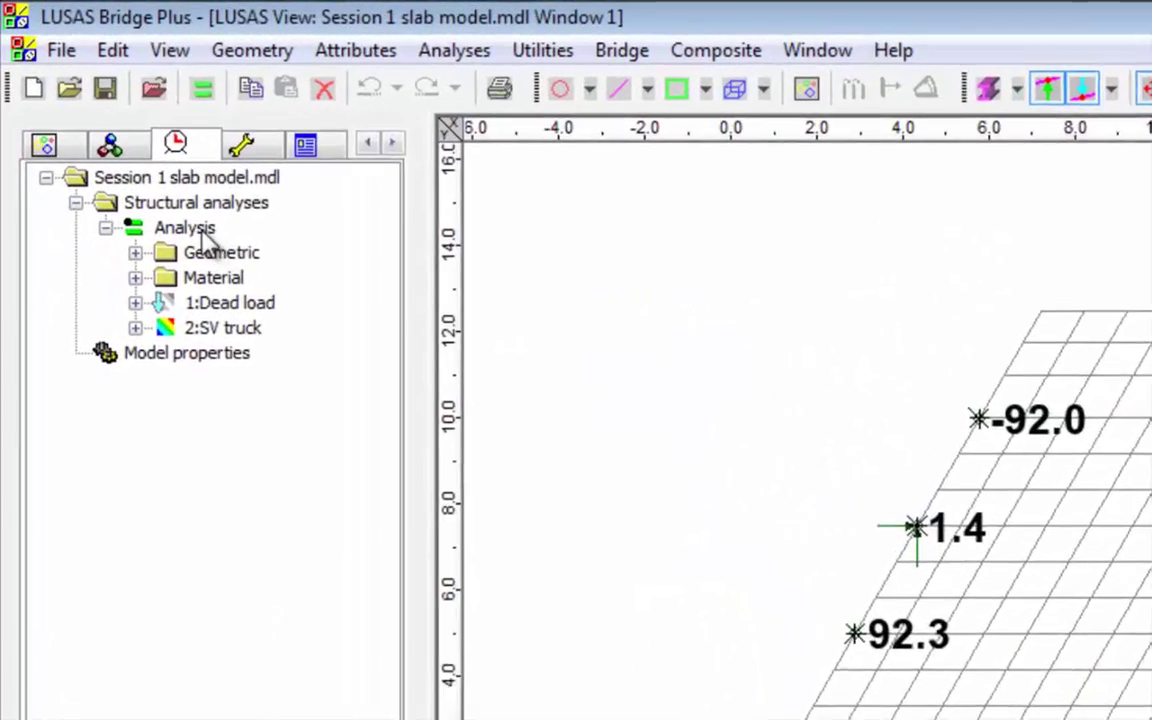
Step: Copy the Analysis with its loadcases and rename the copy 'Analysis lift off'
left_click(201, 230)
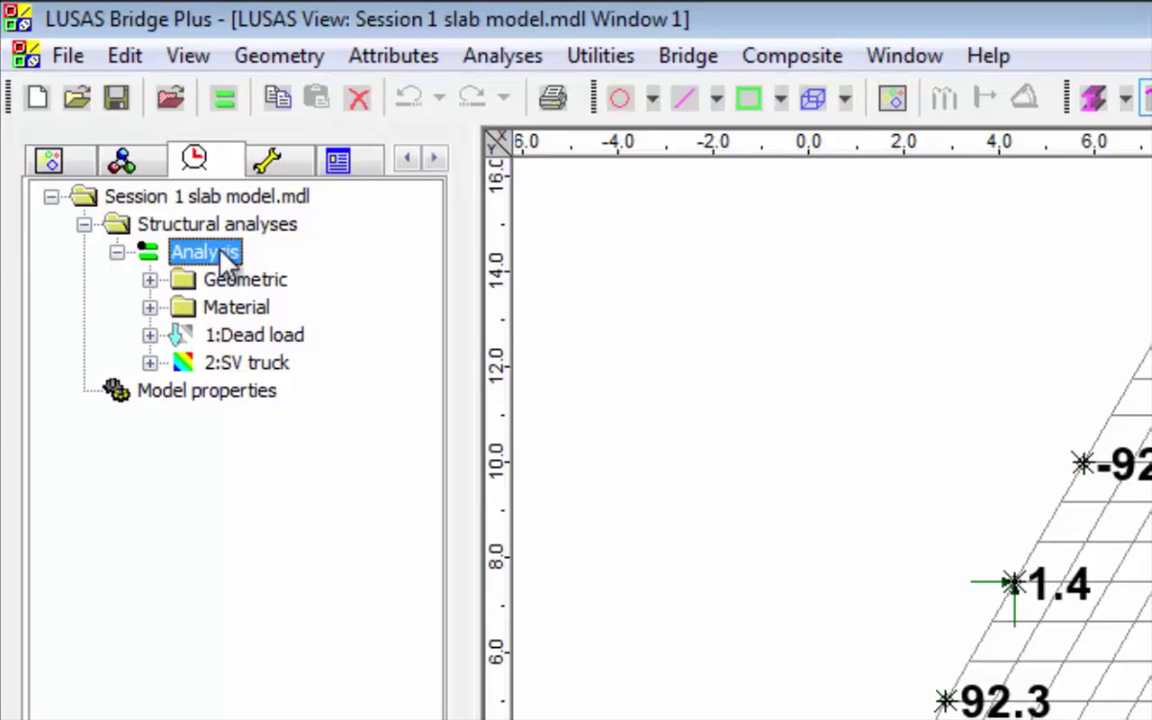
left_click_drag(231, 255, 226, 390)
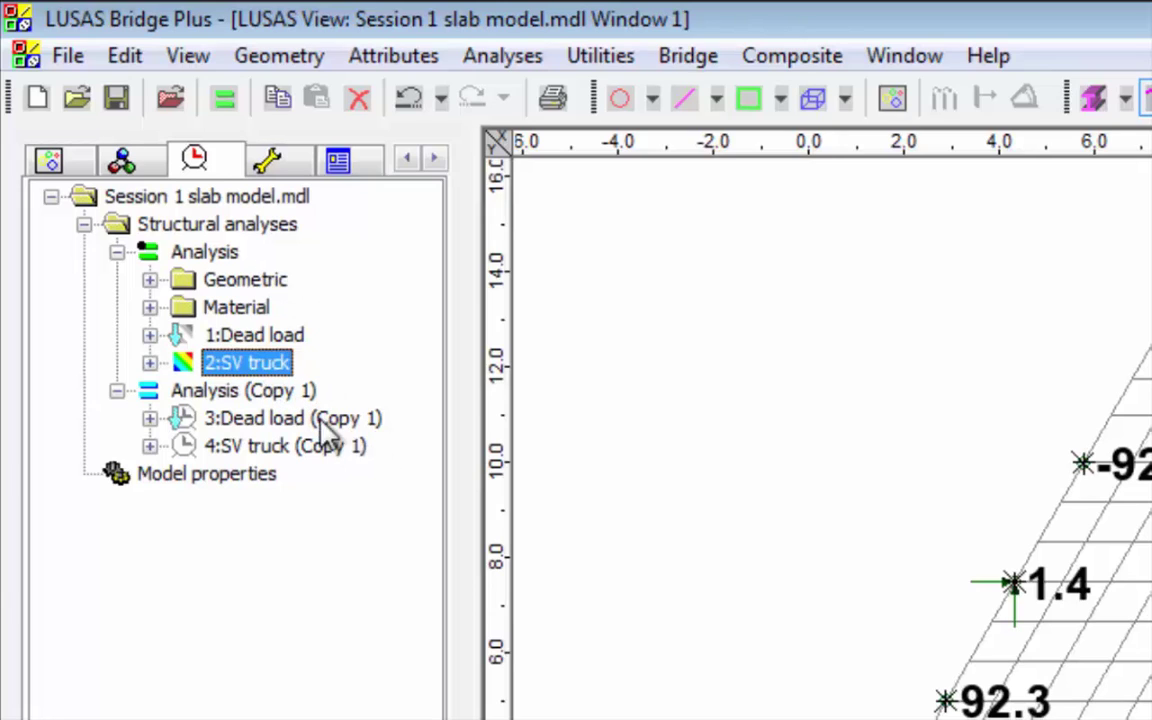
right_click(284, 393)
left_click(437, 602)
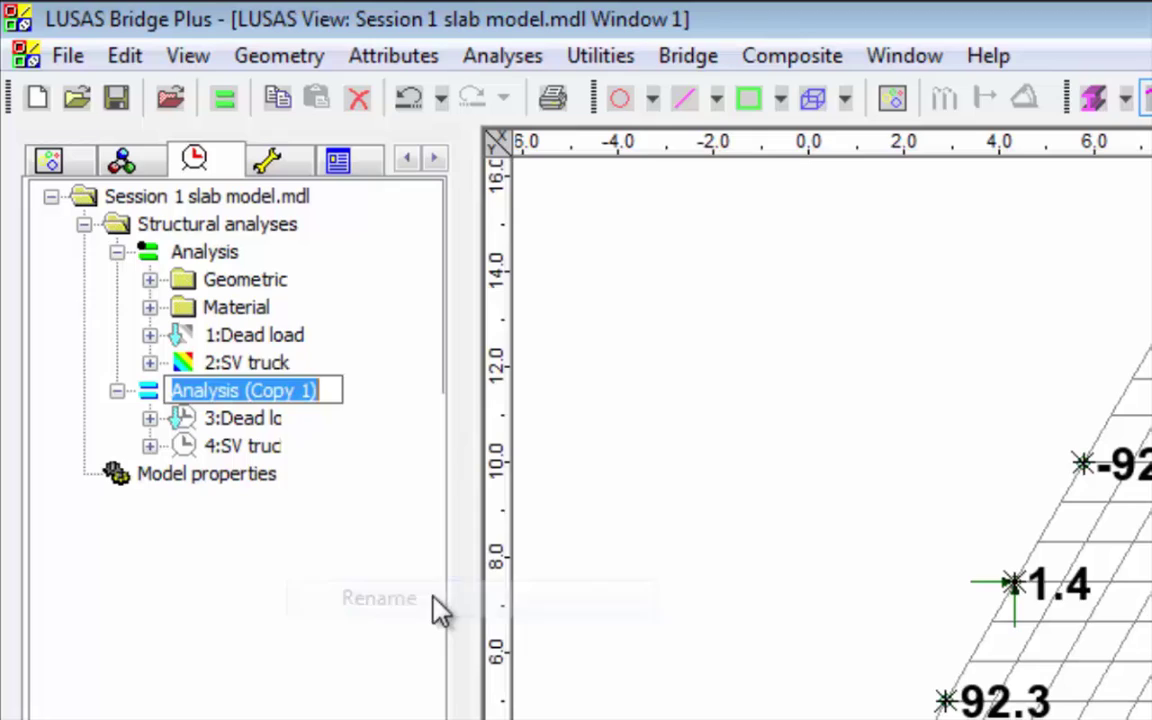
left_click(333, 390)
key("BackSpace")
key("BackSpace")
key("BackSpace")
key("BackSpace")
key("BackSpace")
key("BackSpace")
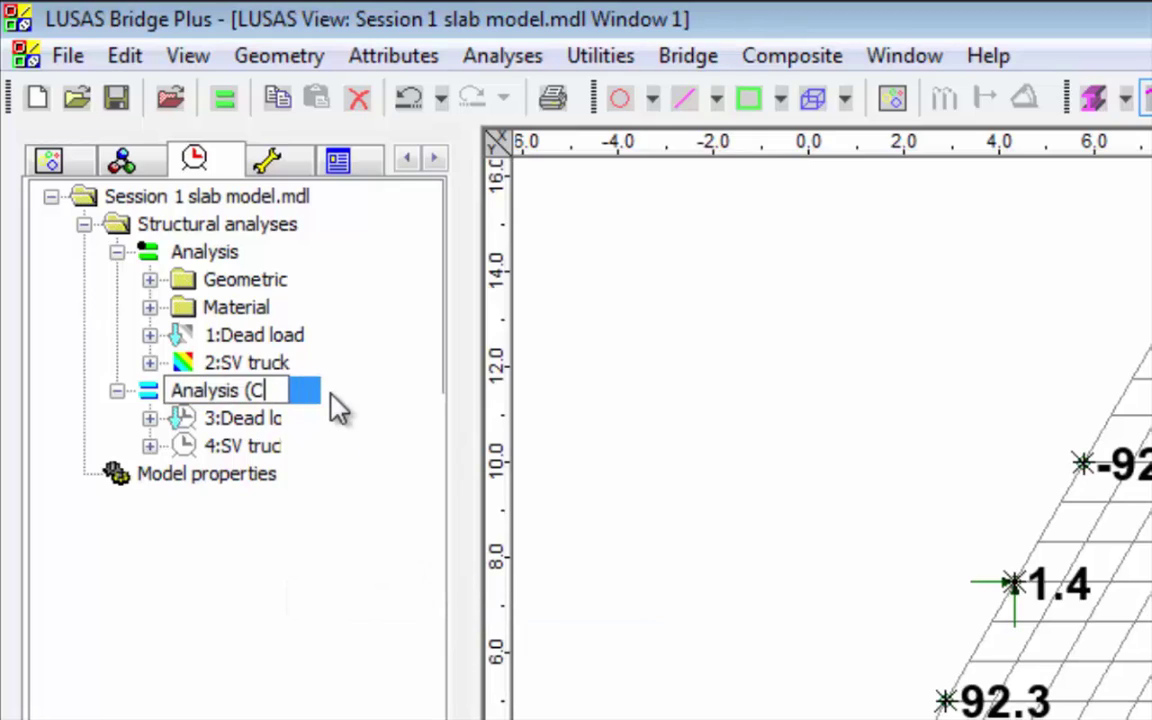
type("lift off")
left_click(624, 430)
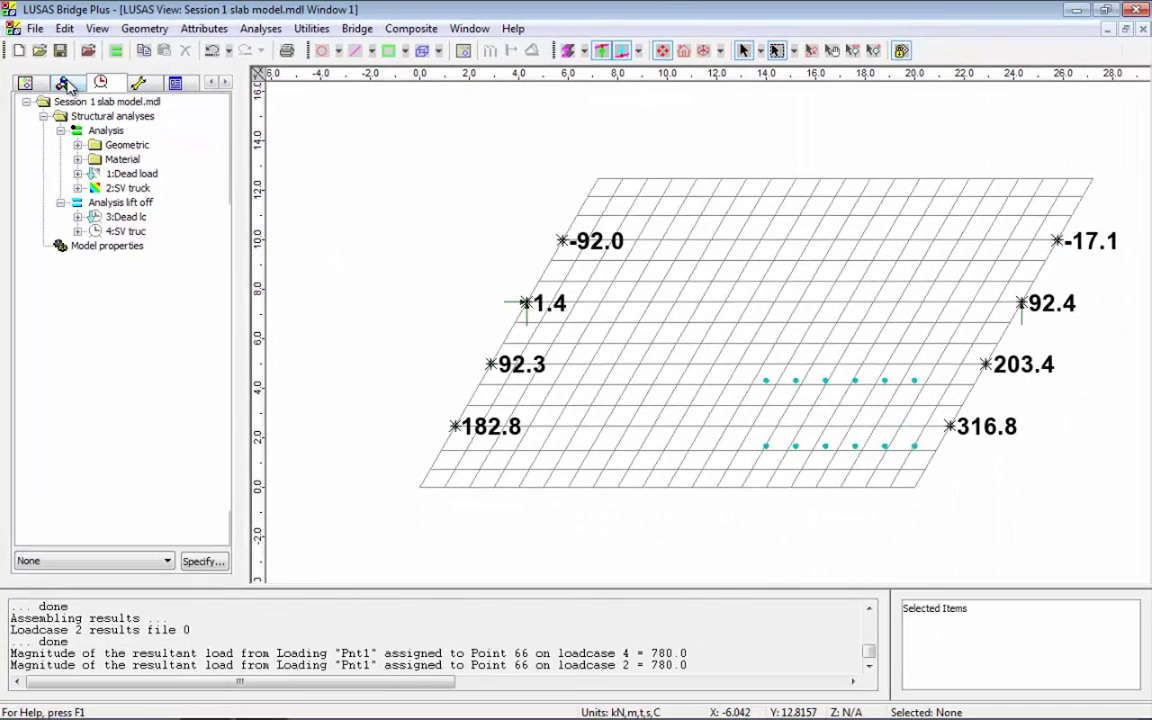
left_click(63, 82)
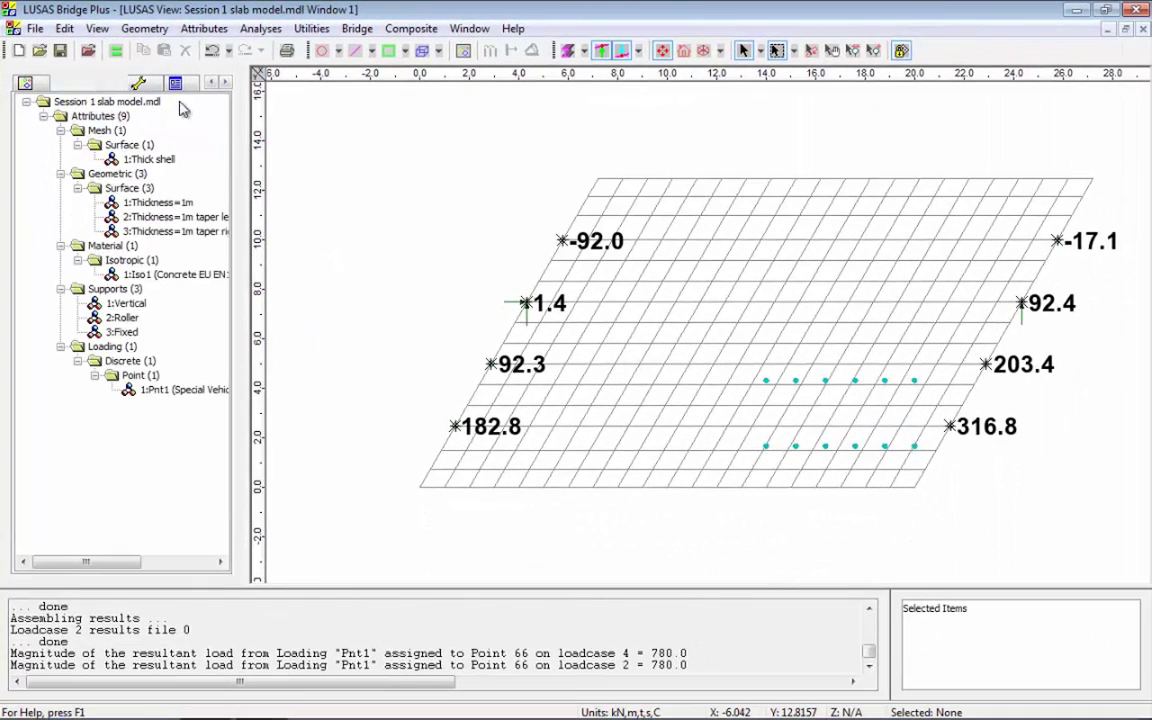
Step: Save the Vertical support as 'Vertical lift off' with Z lift-off at 0 force, releasing only that direction
double_click(130, 305)
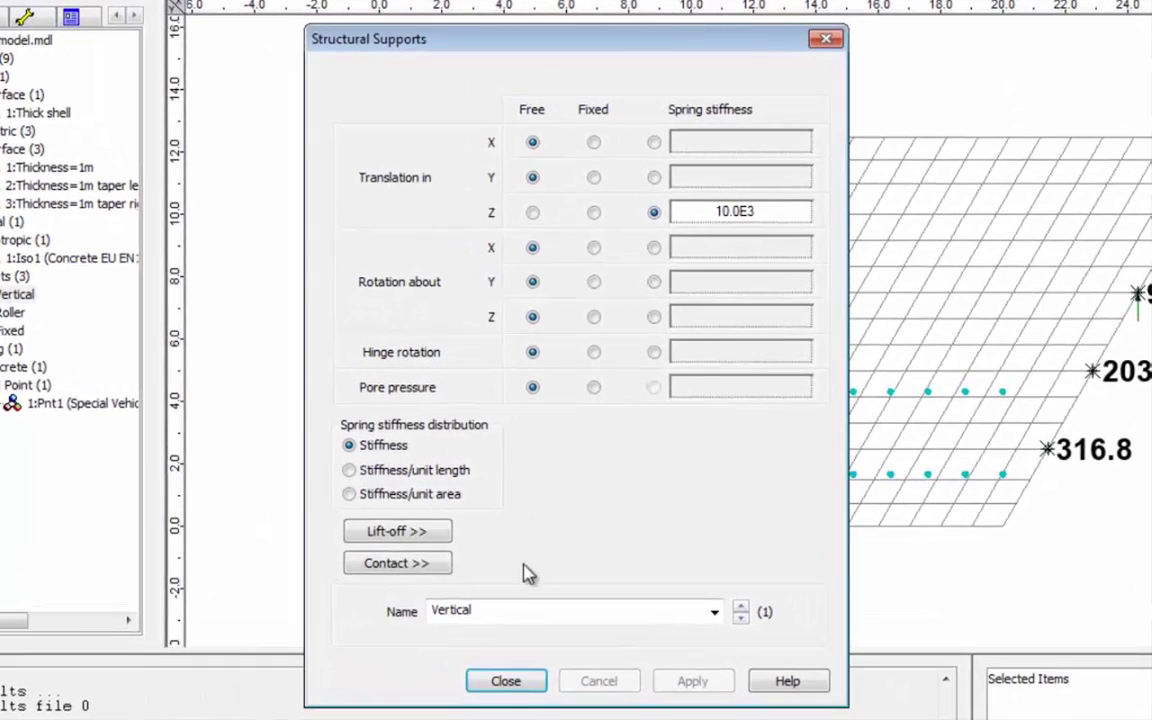
left_click(593, 612)
type("lift off")
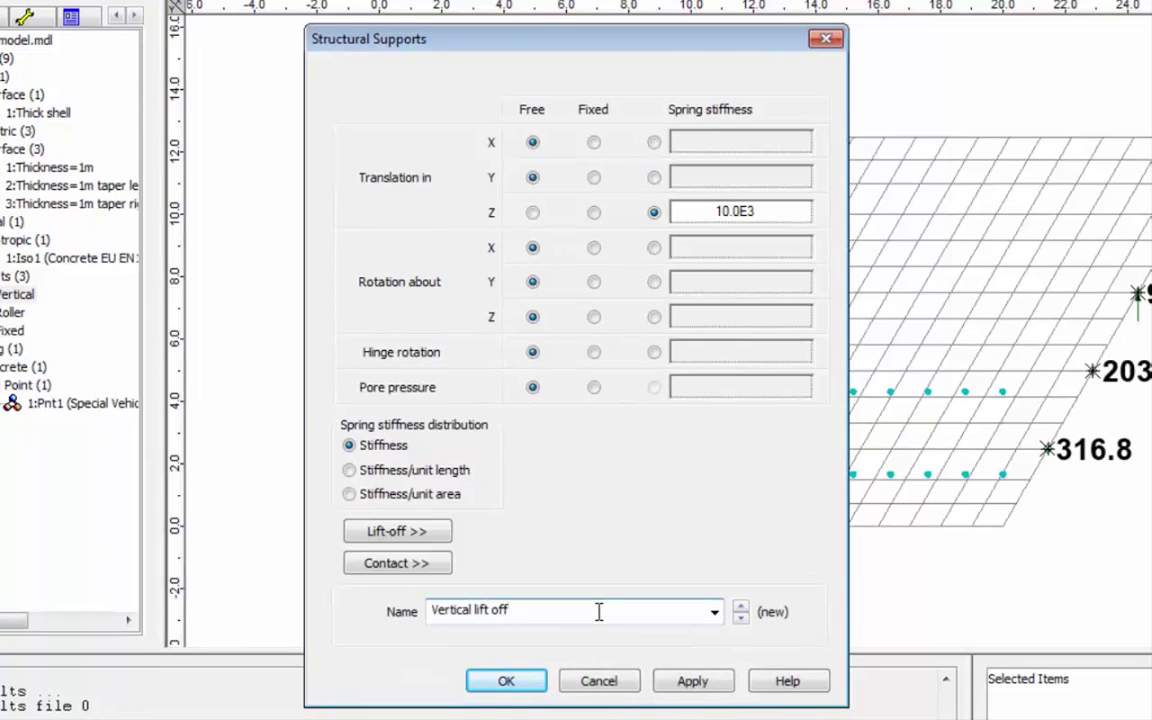
left_click(441, 537)
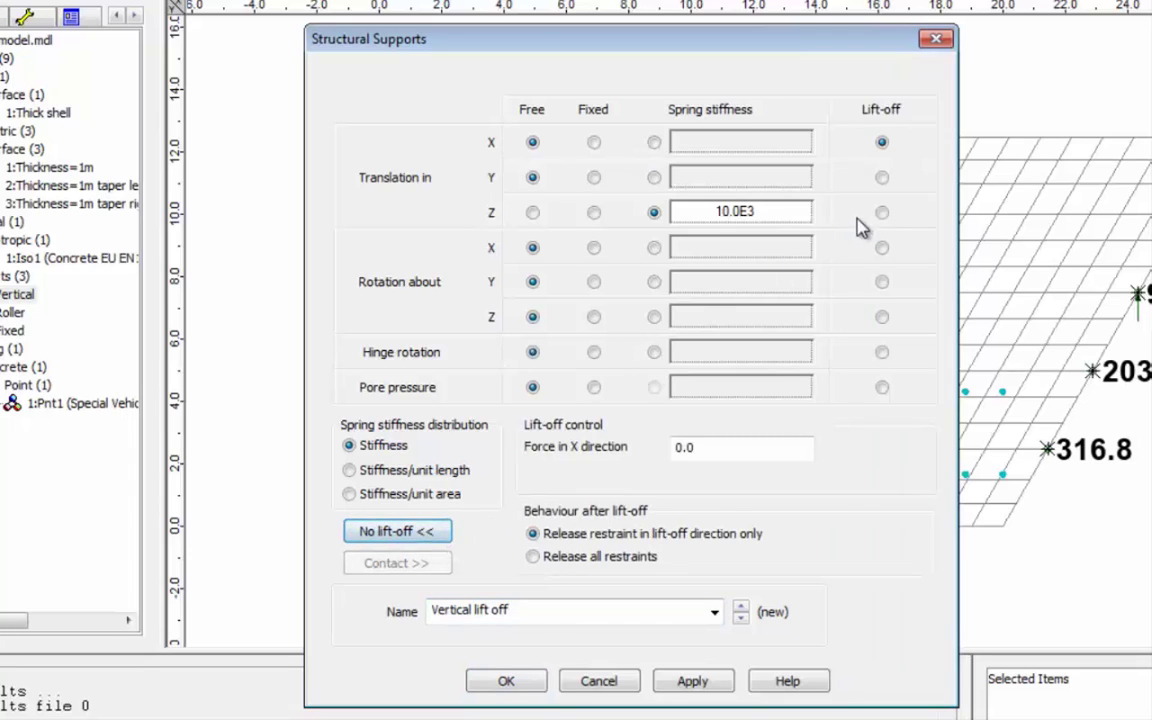
left_click(881, 212)
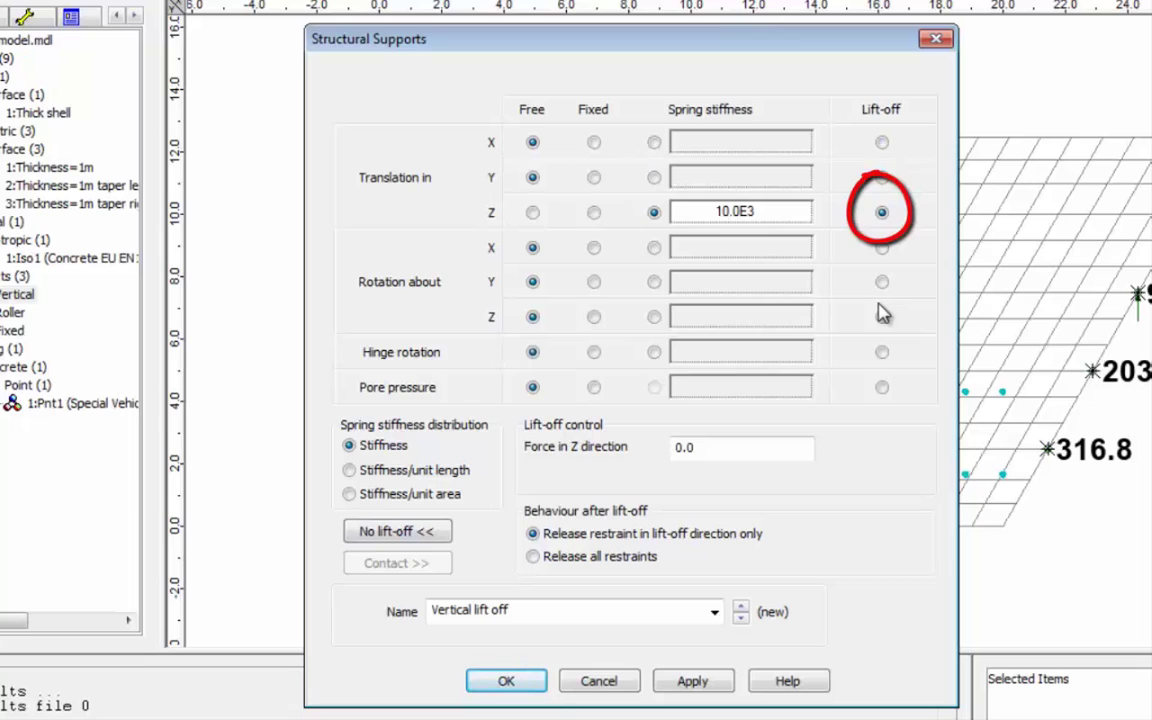
left_click(755, 447)
key("BackSpace")
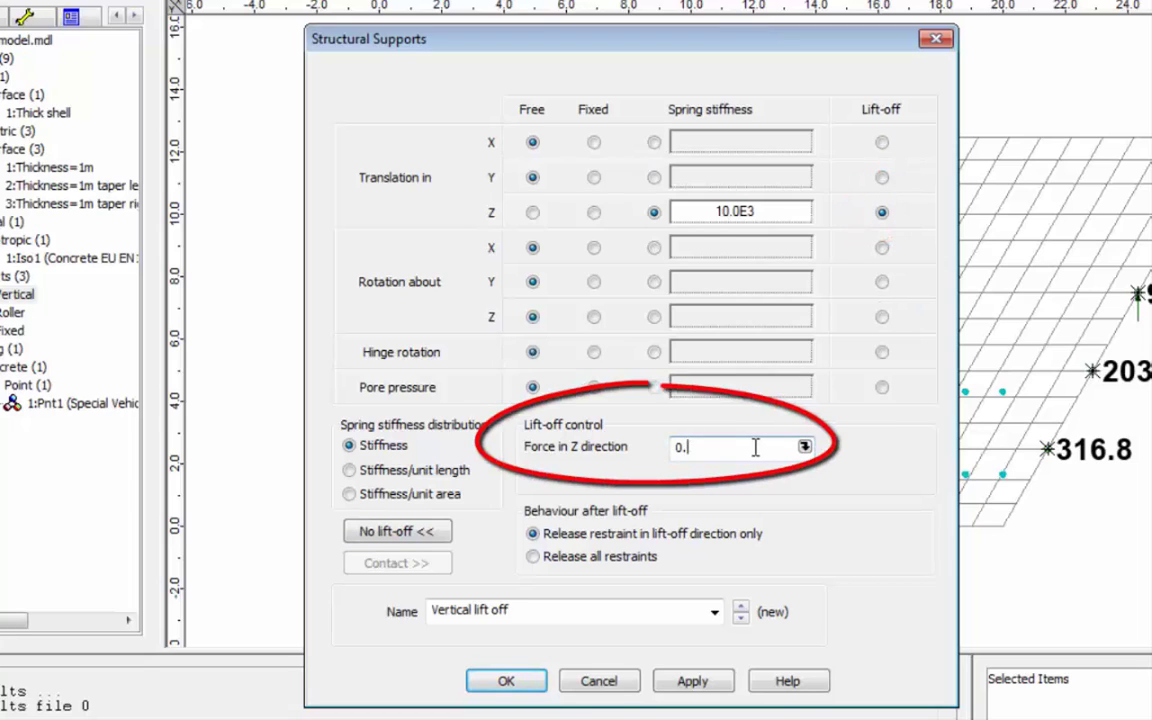
key("BackSpace")
key("BackSpace")
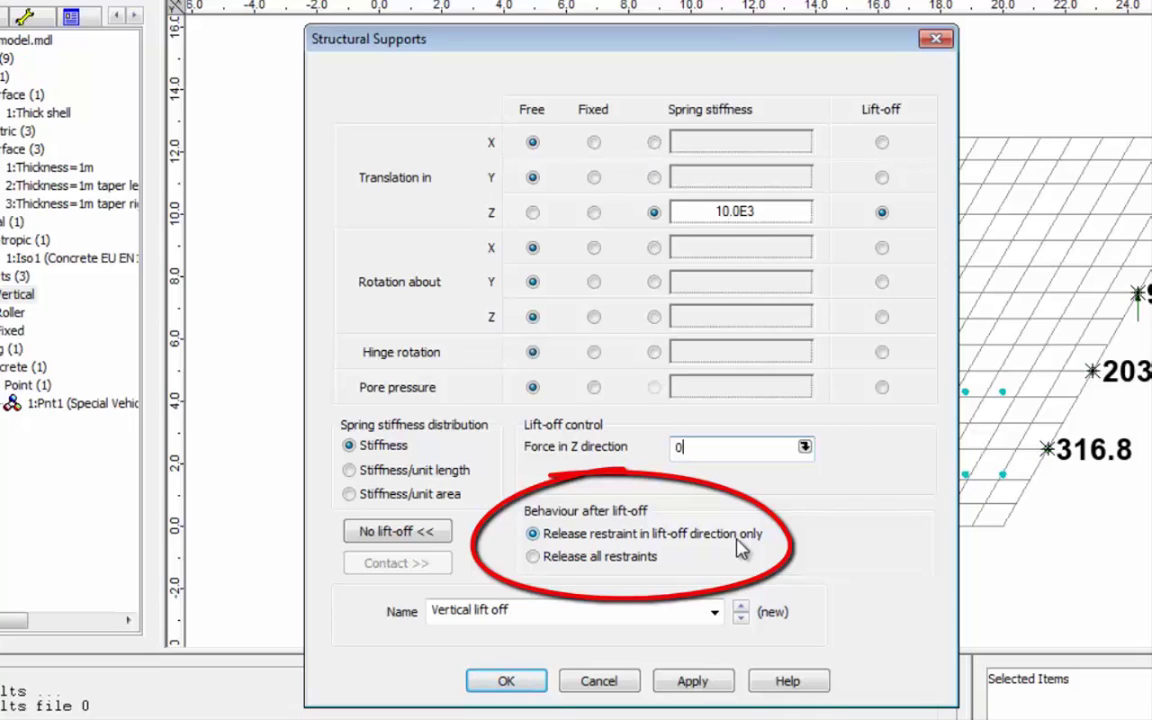
left_click(533, 556)
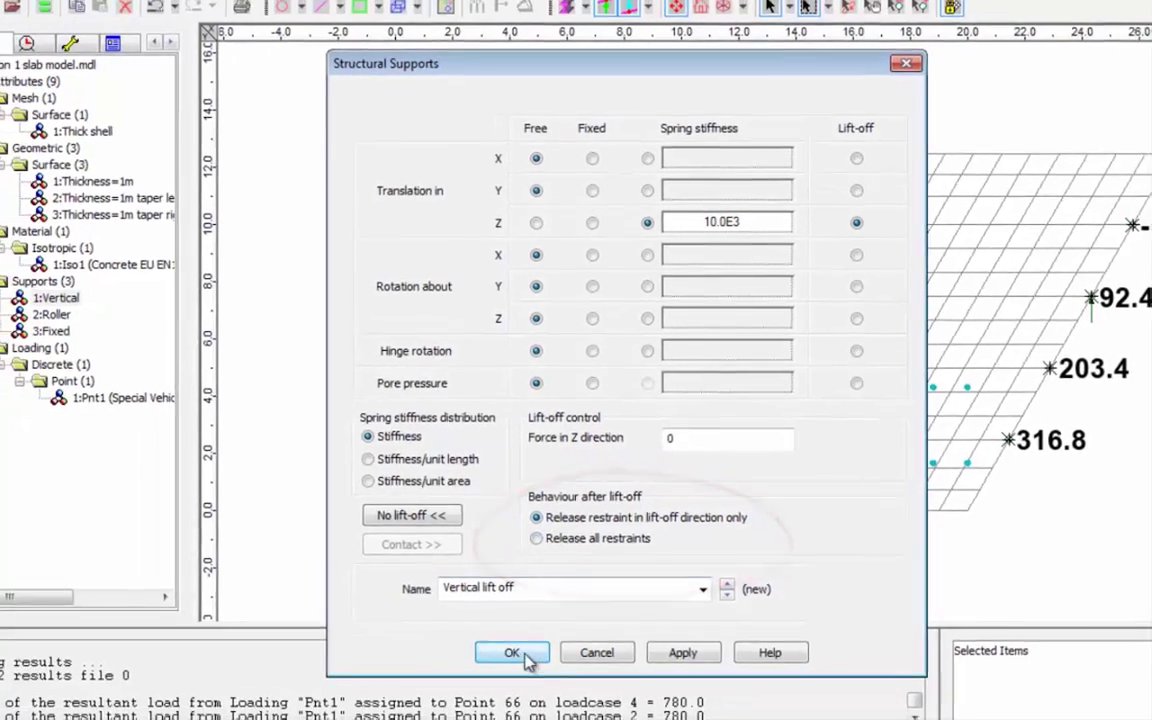
left_click(506, 681)
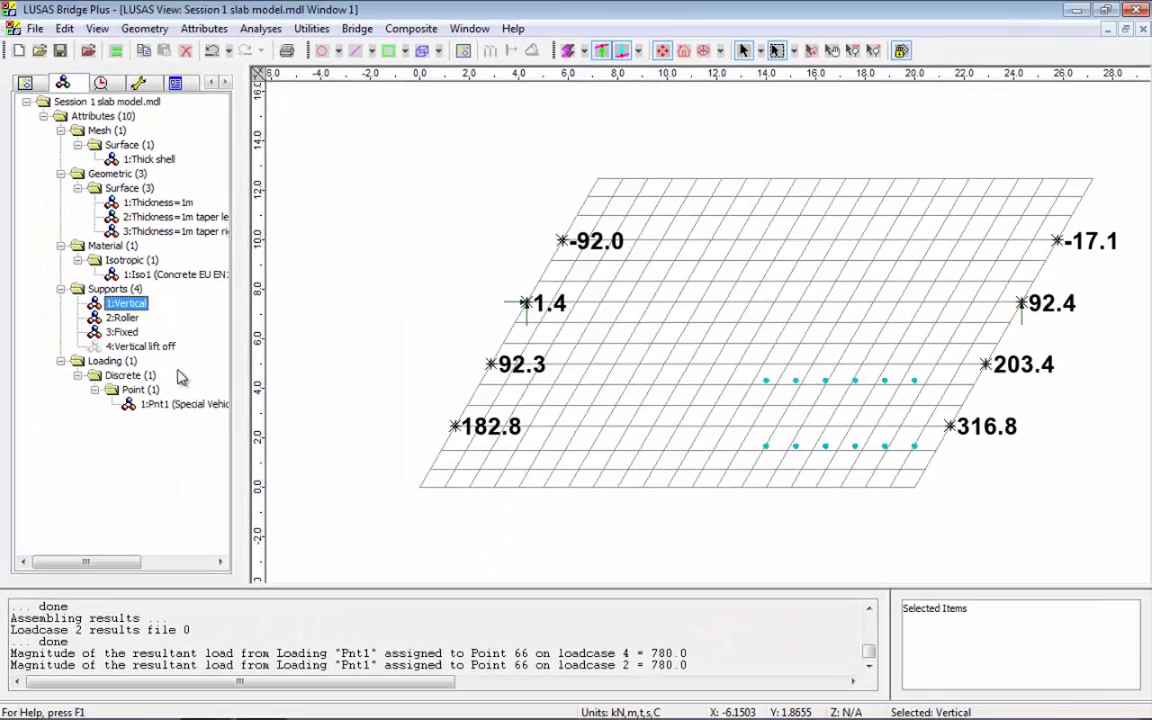
Step: Create a 'Roller lift off' support from the Roller support with lift-off allowed in Z
double_click(138, 318)
left_click(540, 553)
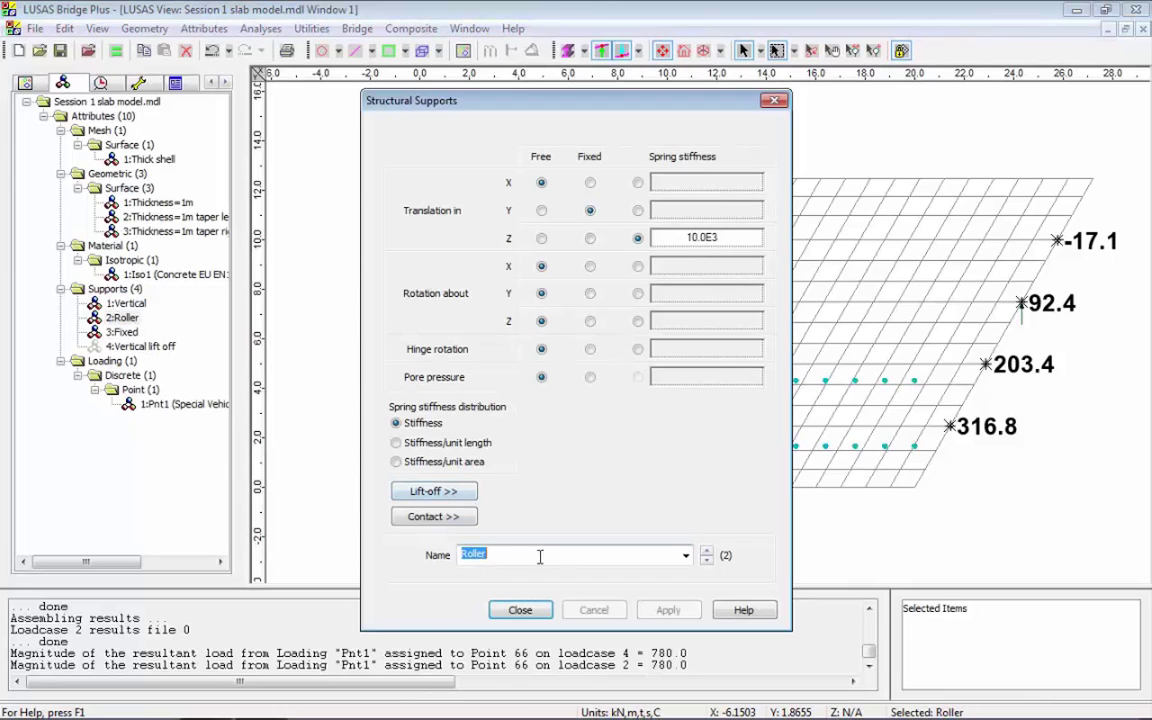
left_click(560, 553)
type("lift off")
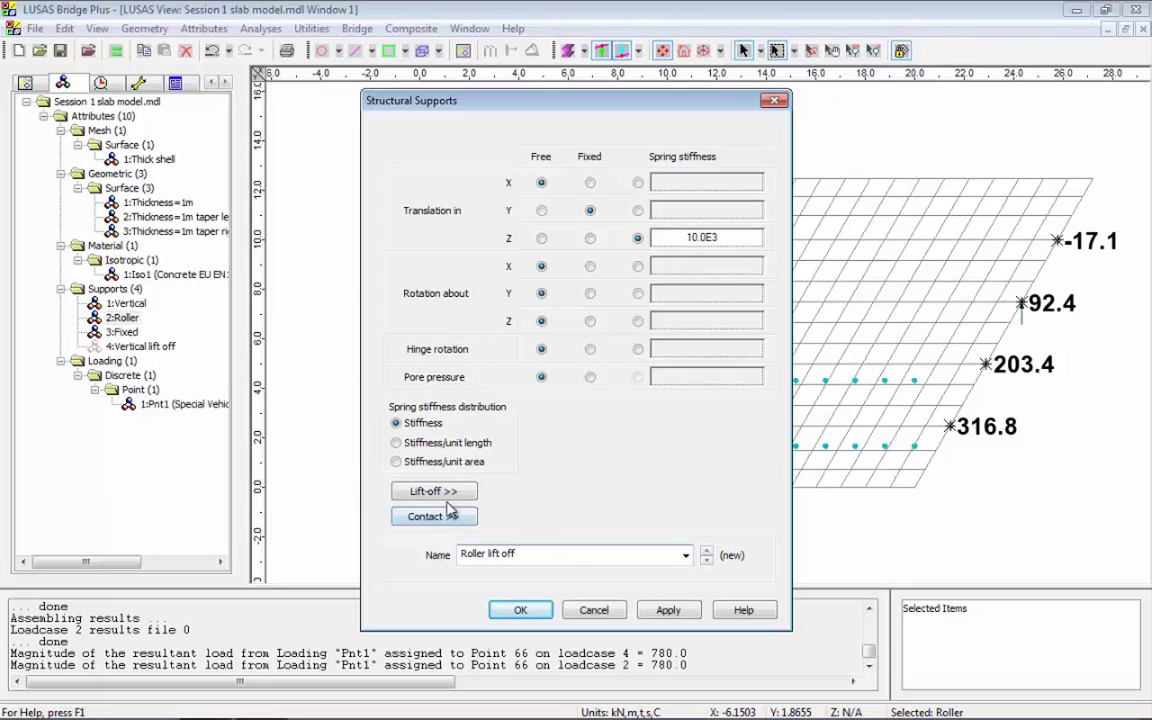
left_click(440, 492)
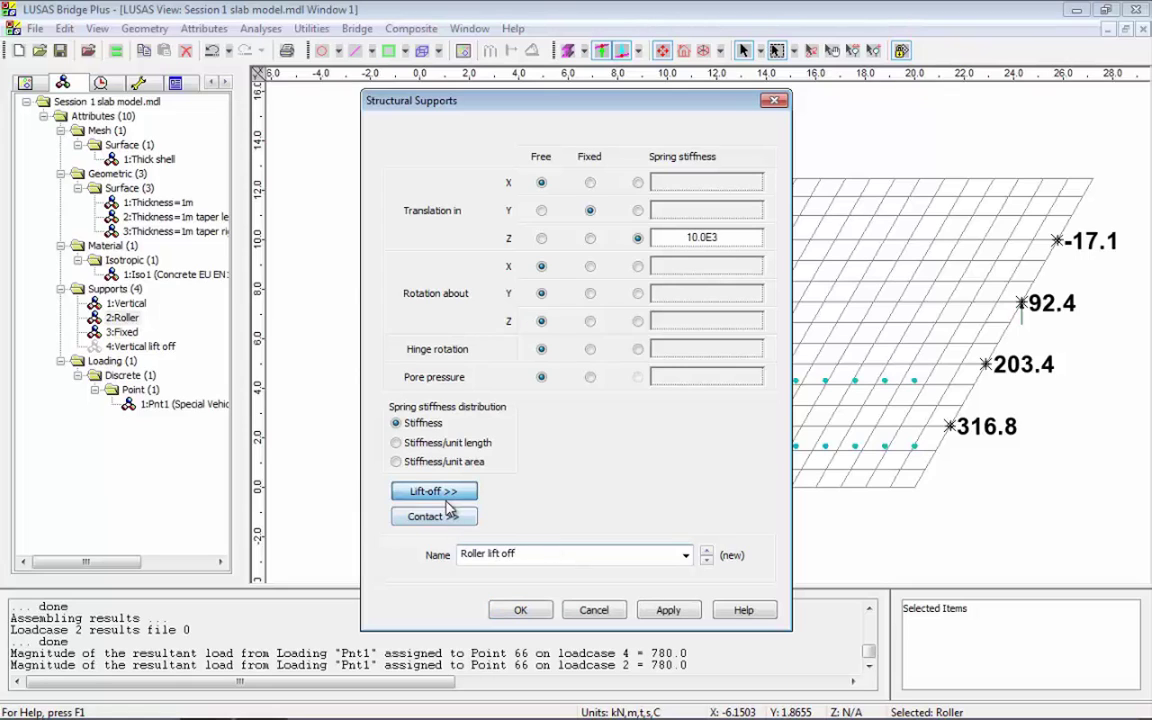
left_click(818, 238)
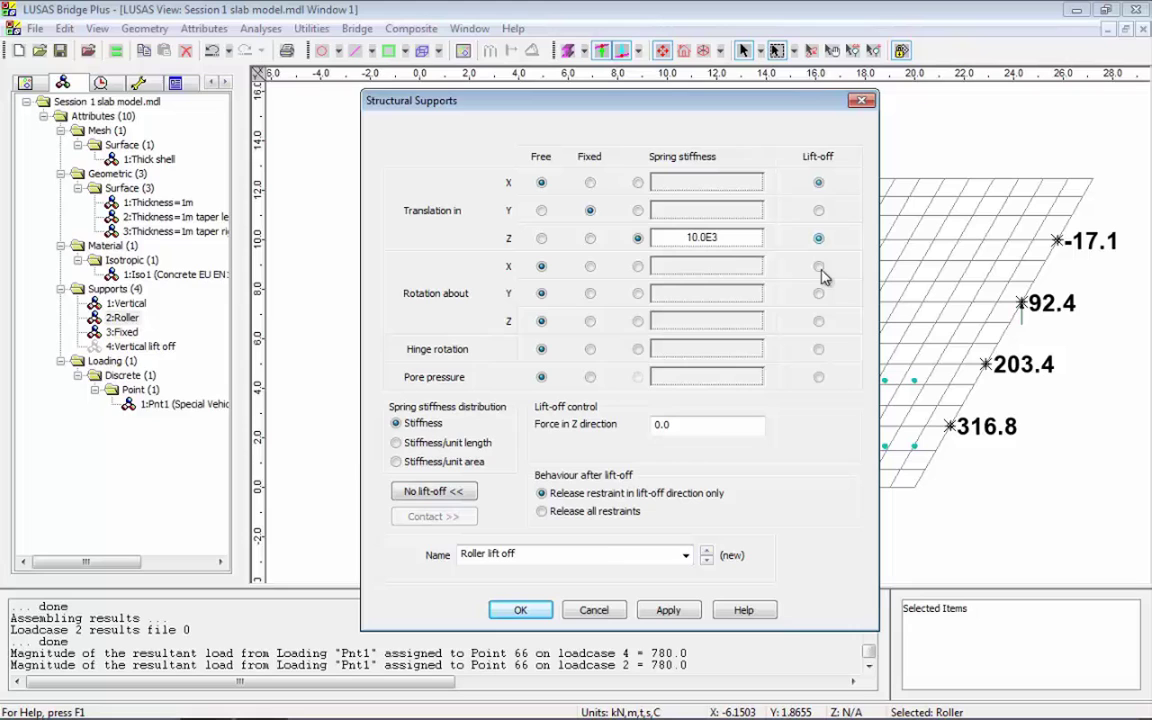
left_click(538, 610)
Step: Create a 'Fixed lift off' support from the Fixed support with lift-off enabled
double_click(122, 332)
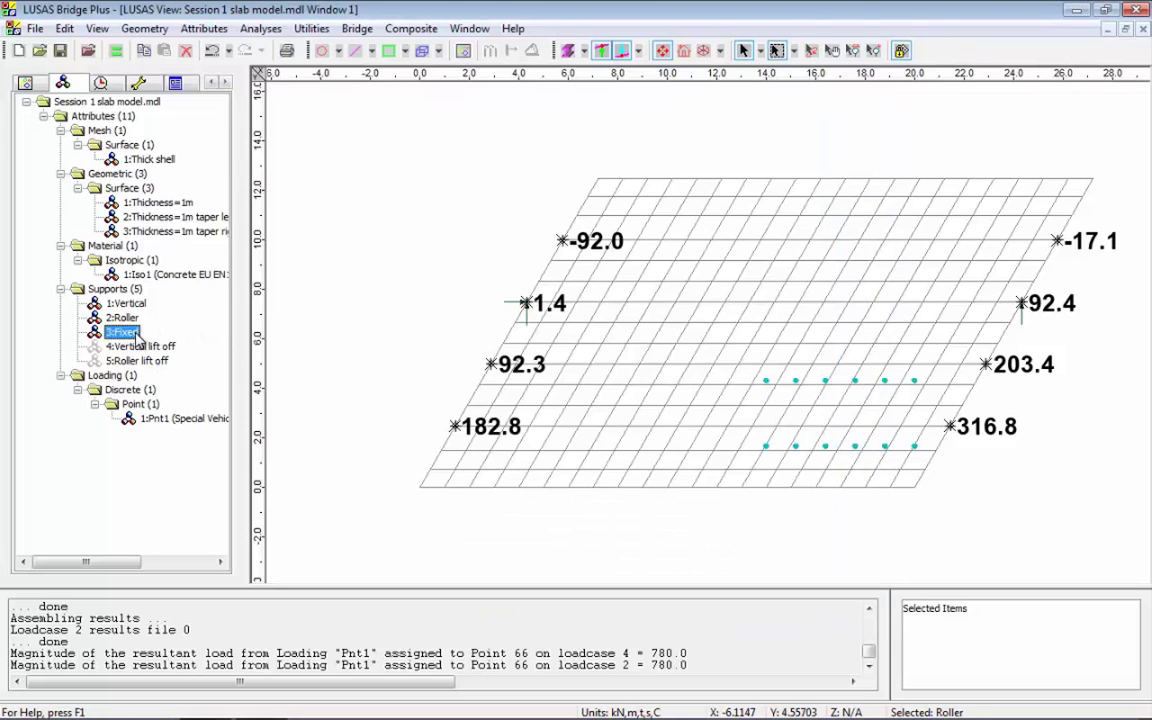
left_click(557, 557)
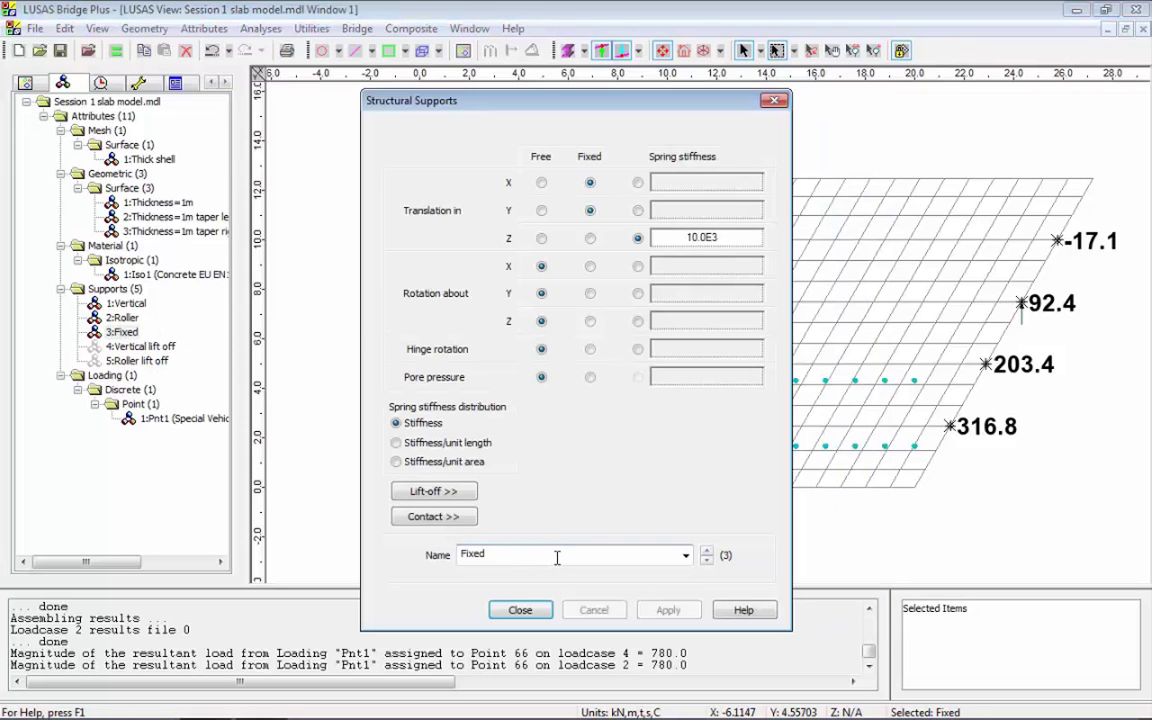
type("lift off")
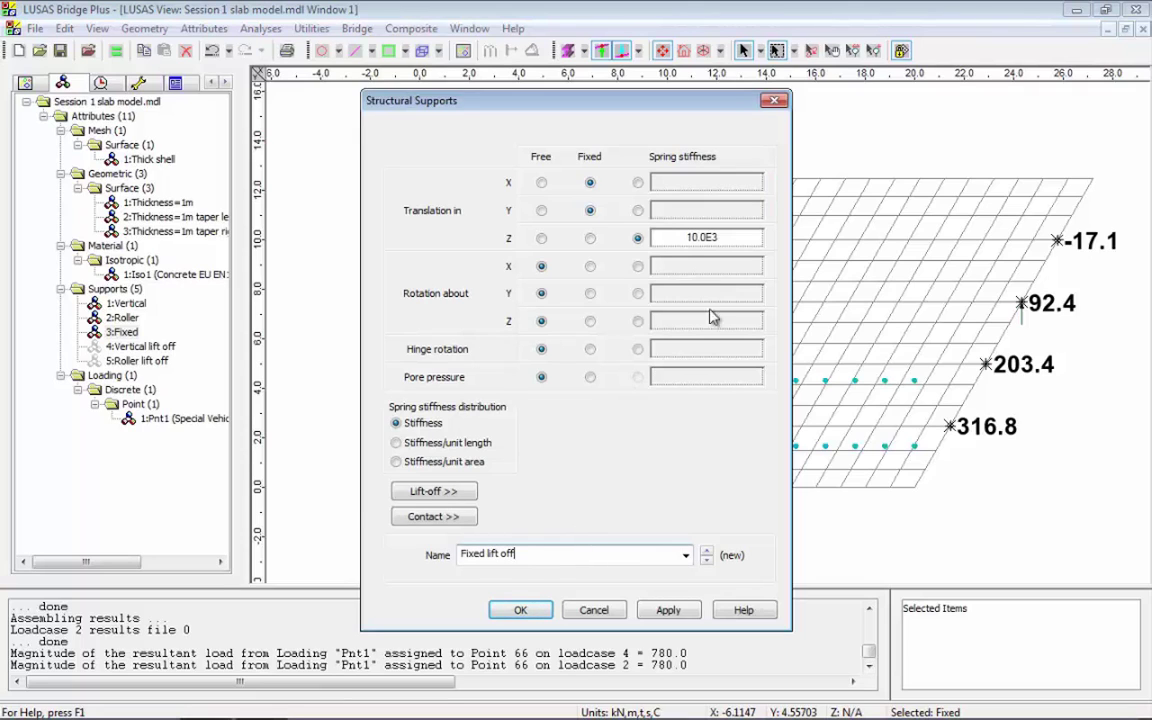
left_click(460, 491)
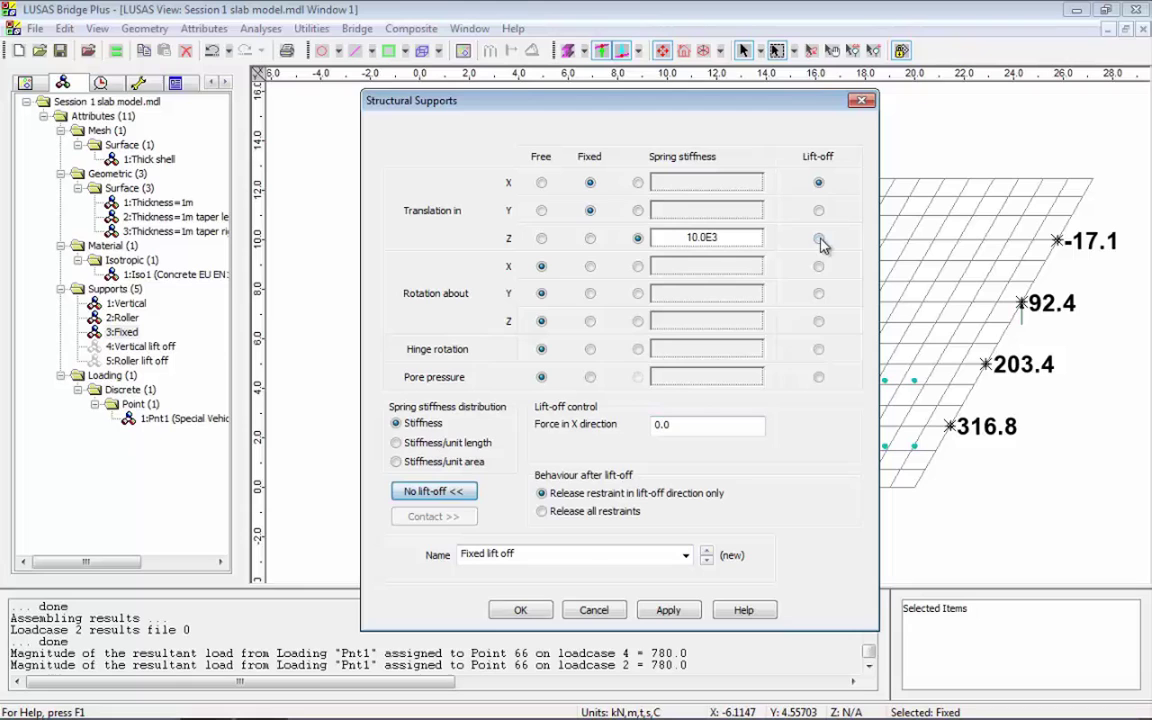
left_click(516, 610)
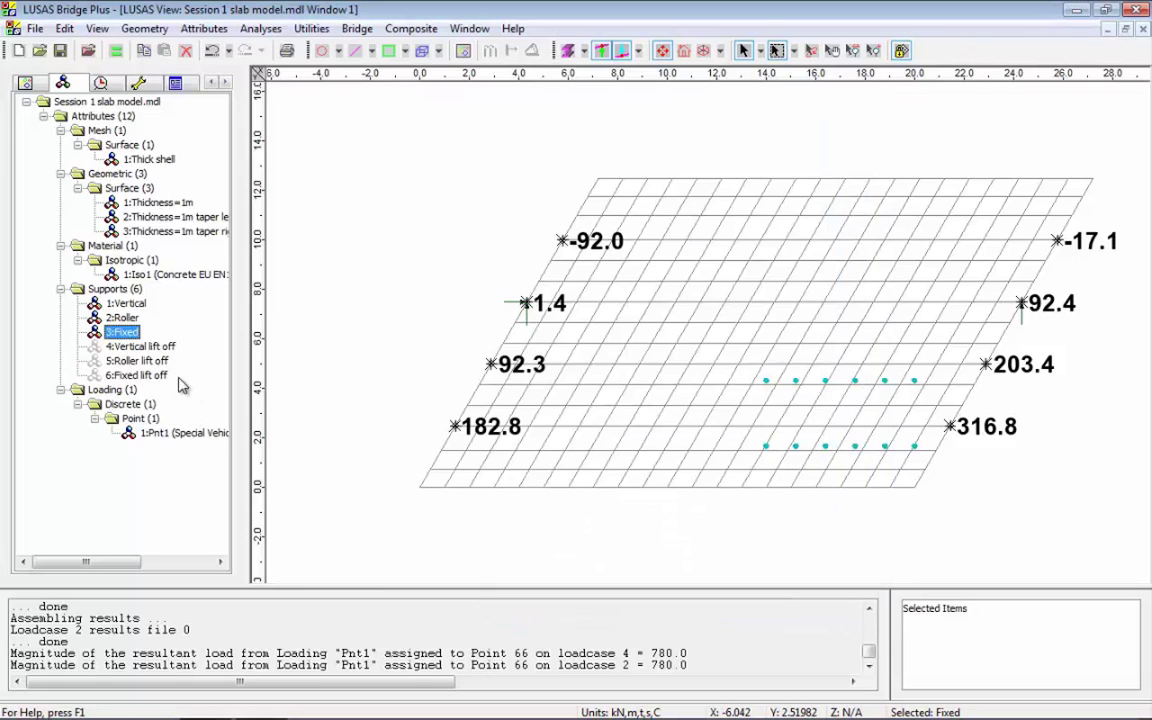
Step: Turn on display of geometry points on the slab mesh
left_click(213, 83)
left_click(27, 82)
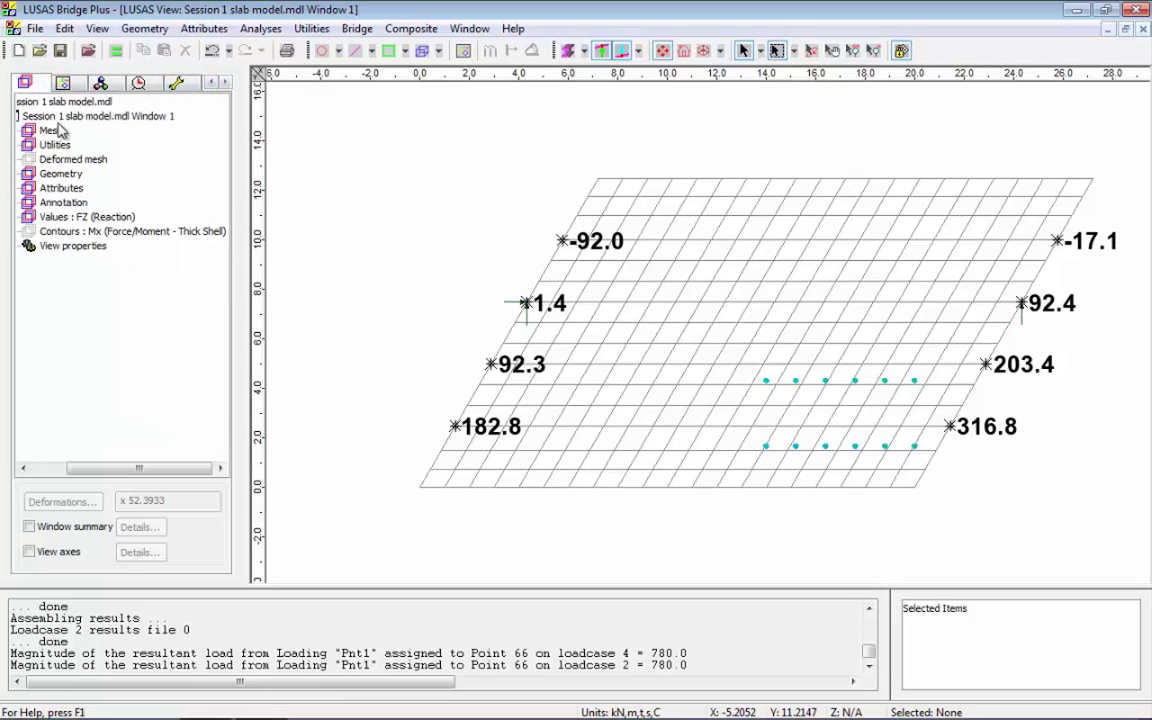
double_click(55, 177)
left_click(156, 172)
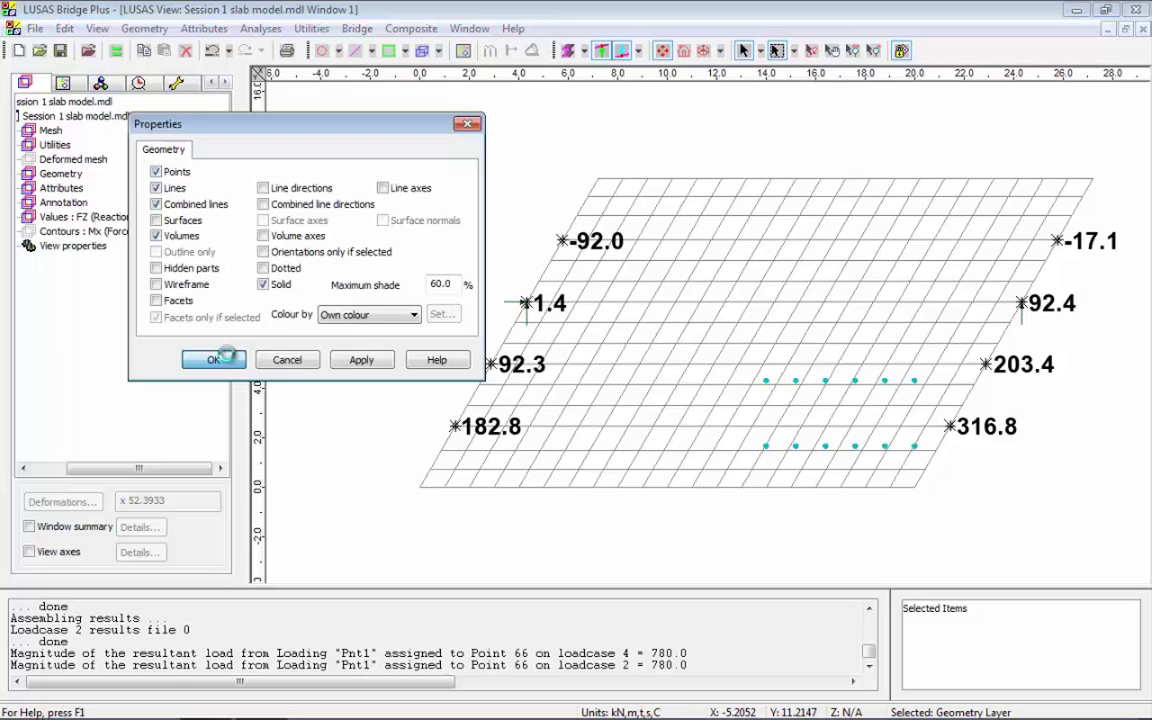
left_click(215, 359)
Step: Assign Fixed lift off to Point 43 and Roller lift off to Point 59 in Analysis lift off
left_click_drag(496, 290, 546, 326)
left_click(115, 85)
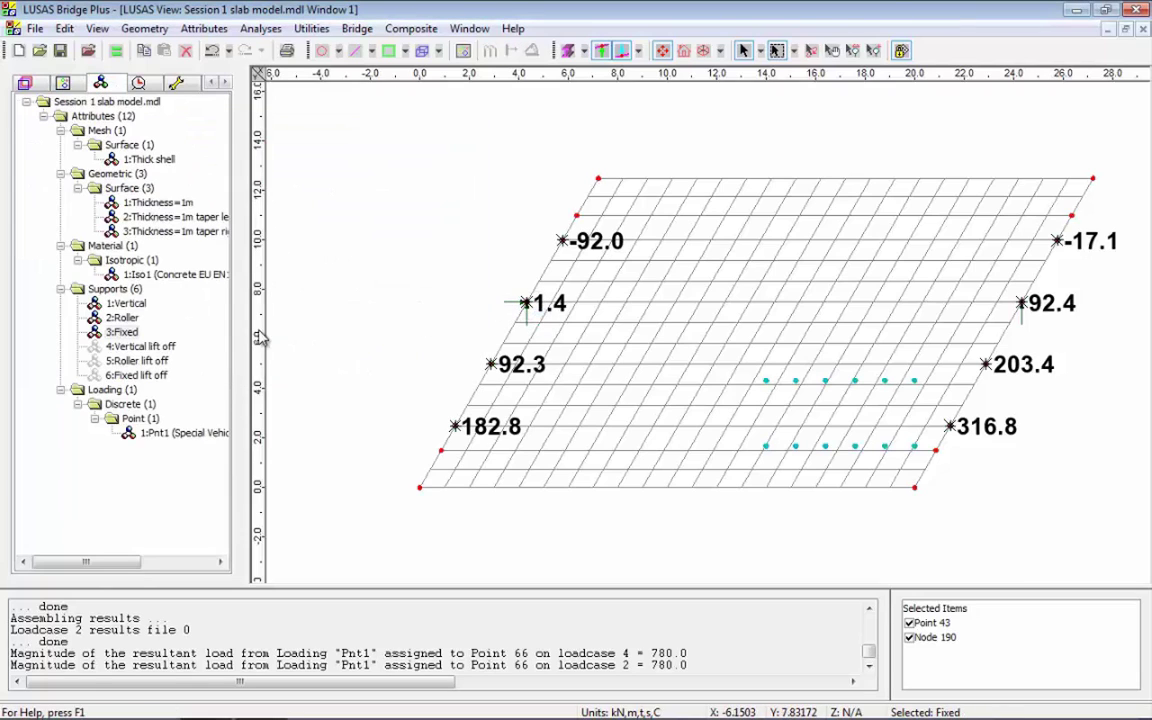
left_click_drag(122, 332, 392, 322)
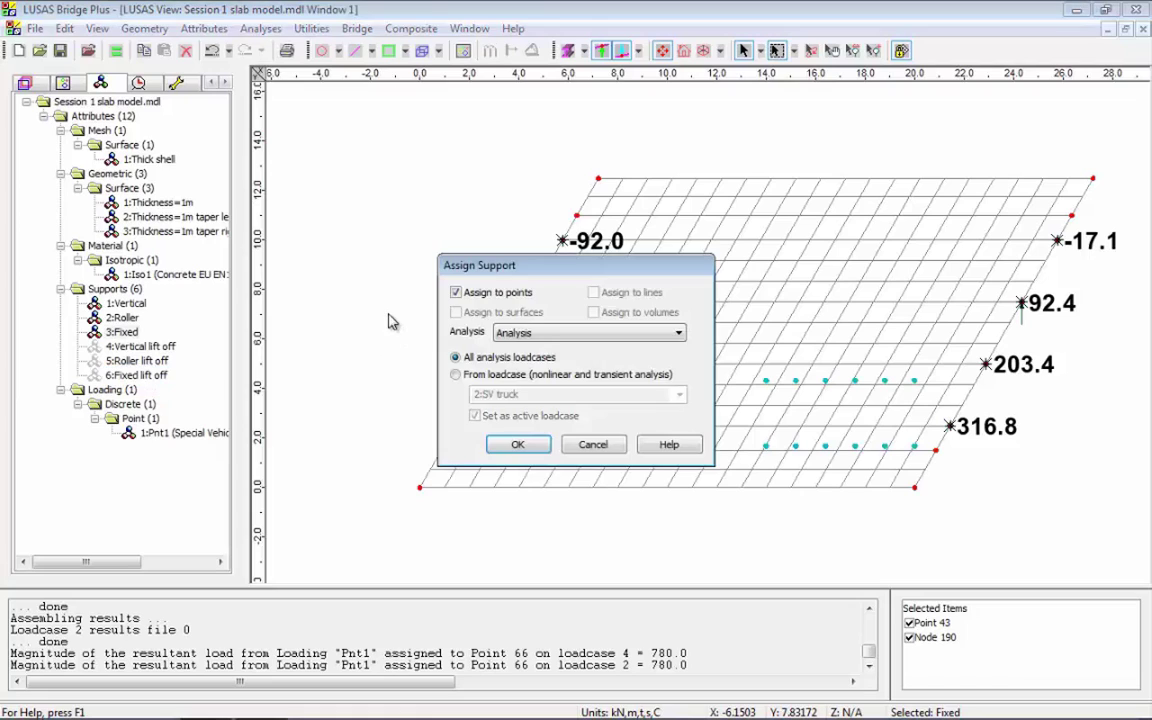
left_click(595, 333)
left_click(535, 360)
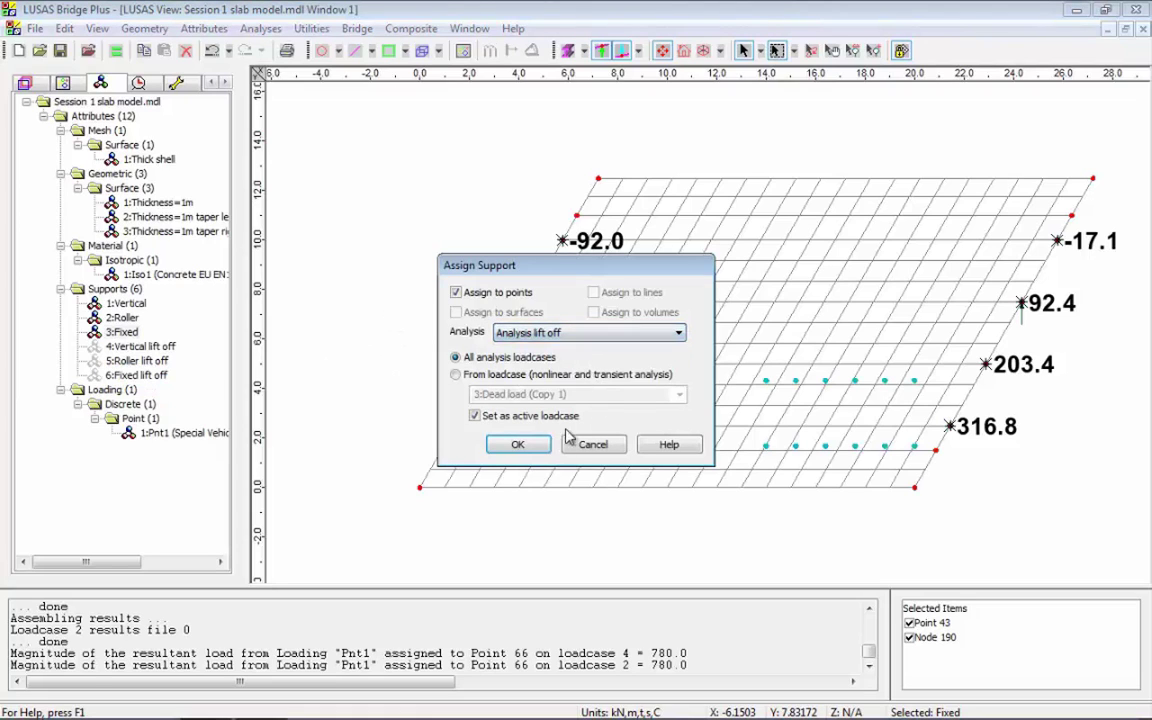
left_click(519, 444)
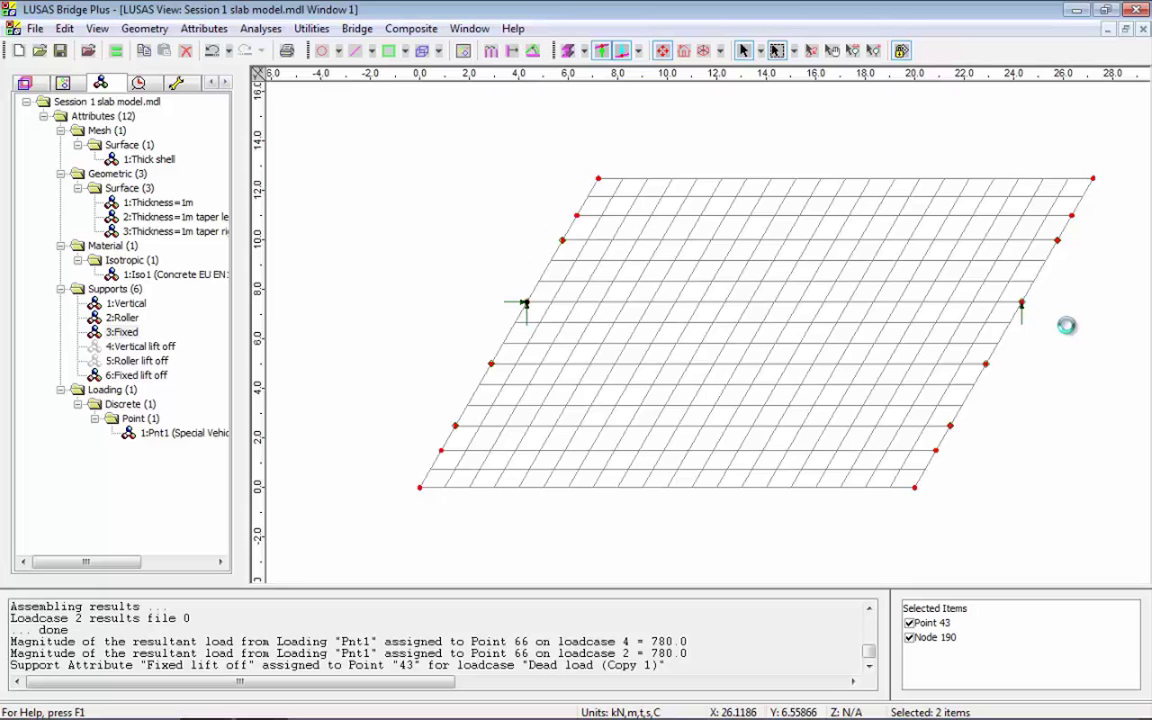
left_click_drag(122, 332, 412, 326)
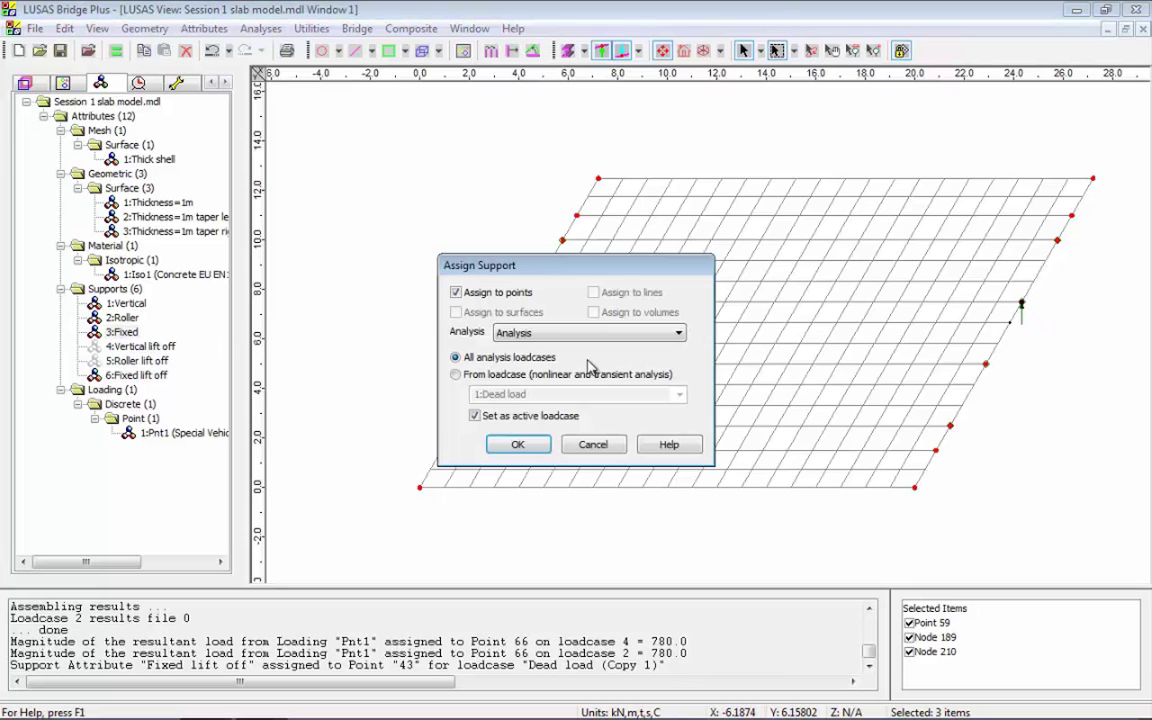
left_click(660, 337)
left_click(585, 358)
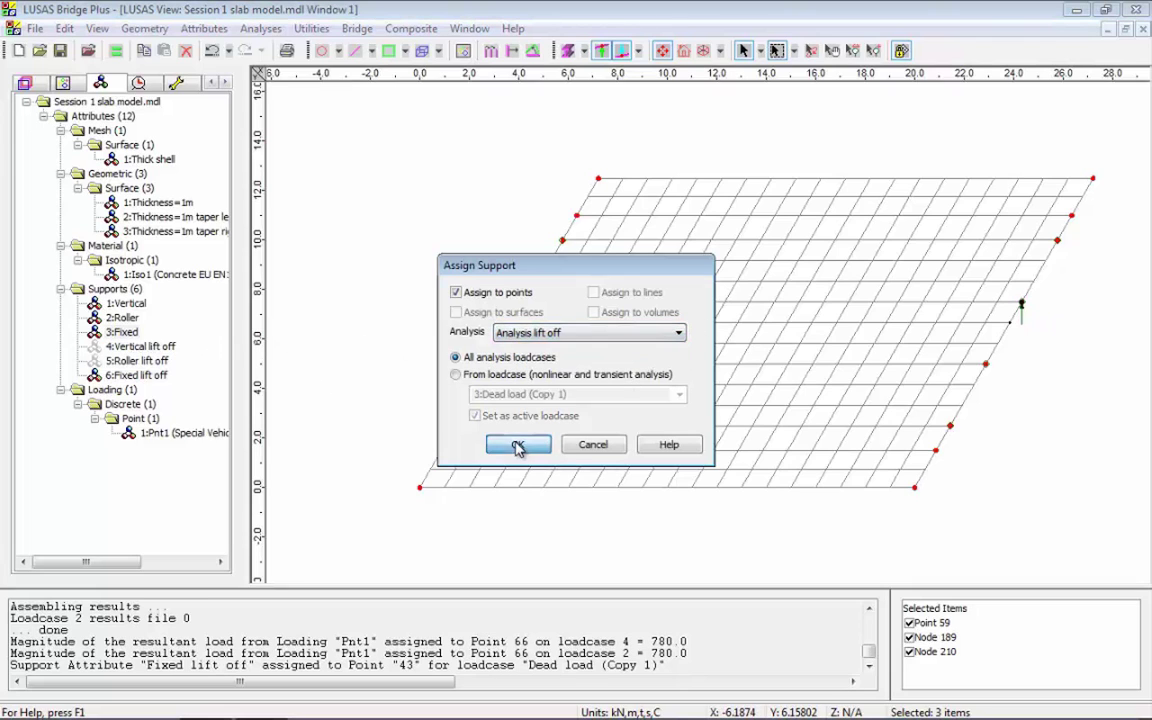
left_click(518, 444)
Step: Assign Vertical lift off to the six left- and right-edge support points in Analysis lift off
left_click_drag(463, 419, 446, 436)
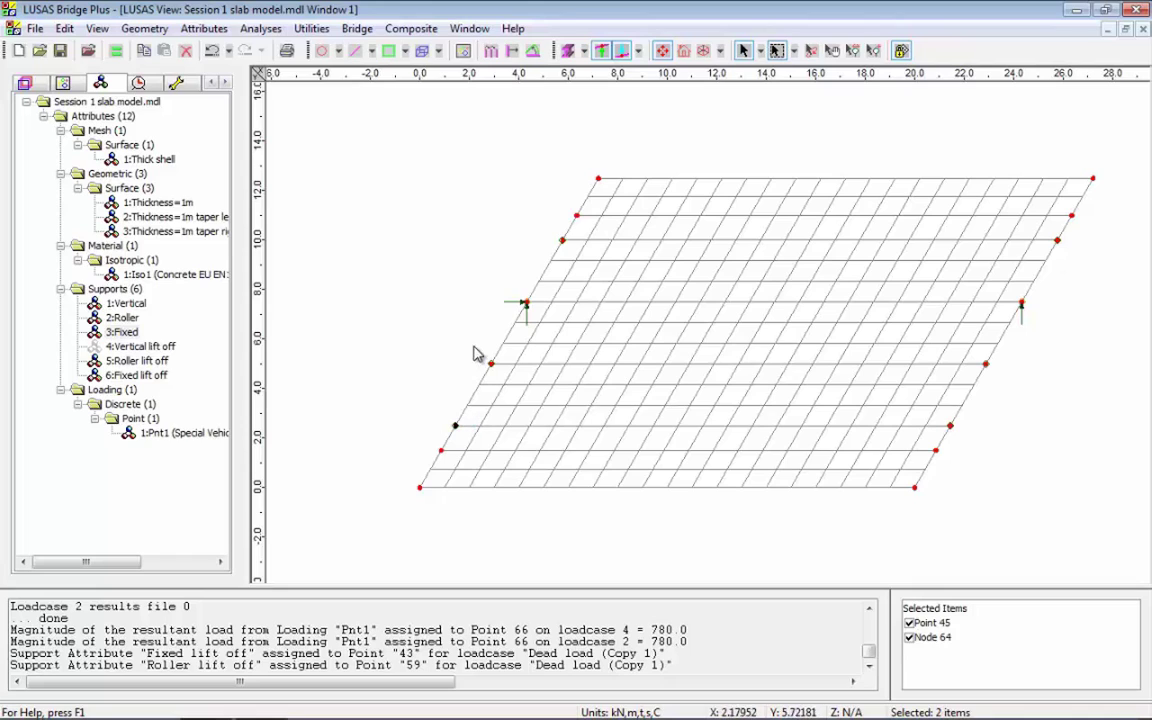
left_click(490, 363, "shift")
left_click(562, 240, "shift")
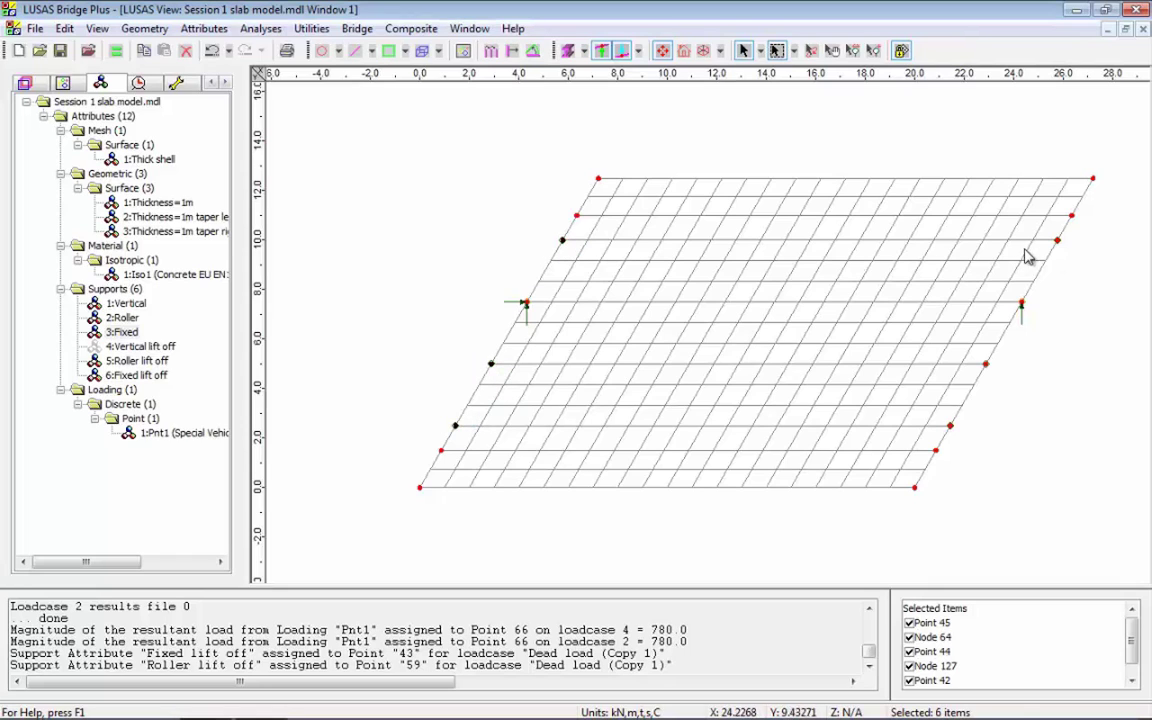
left_click(1057, 240, "shift")
left_click(986, 364, "shift")
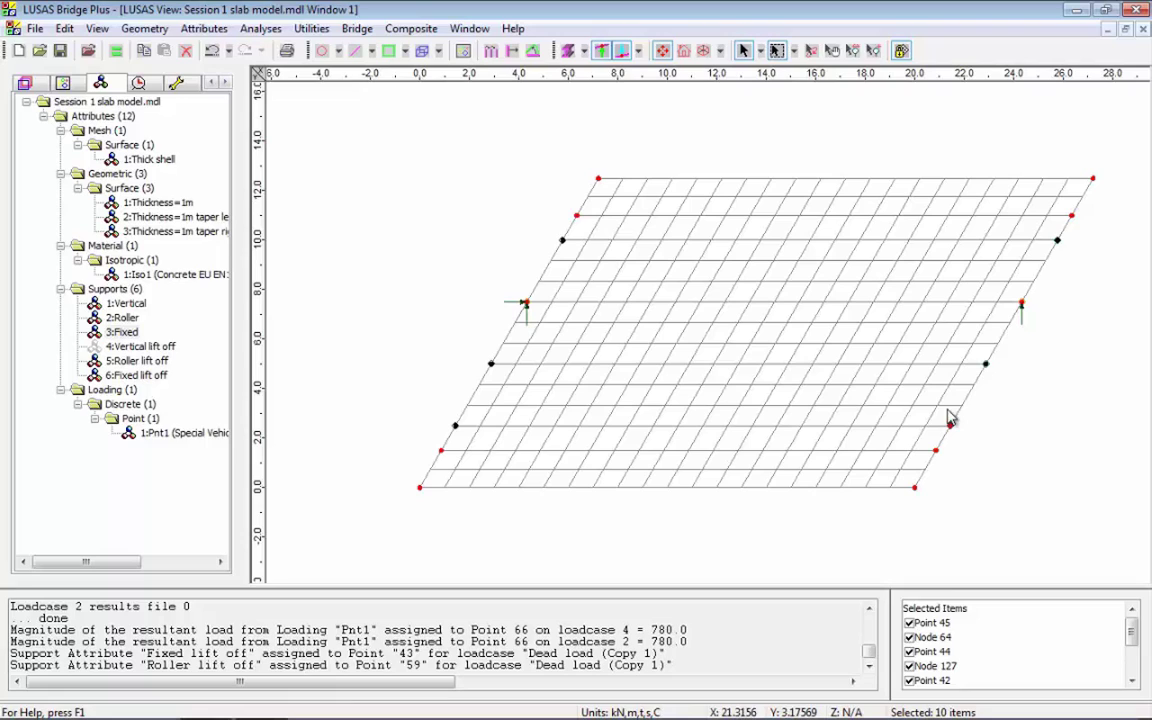
left_click_drag(942, 413, 969, 439, "shift")
left_click_drag(133, 357, 442, 283)
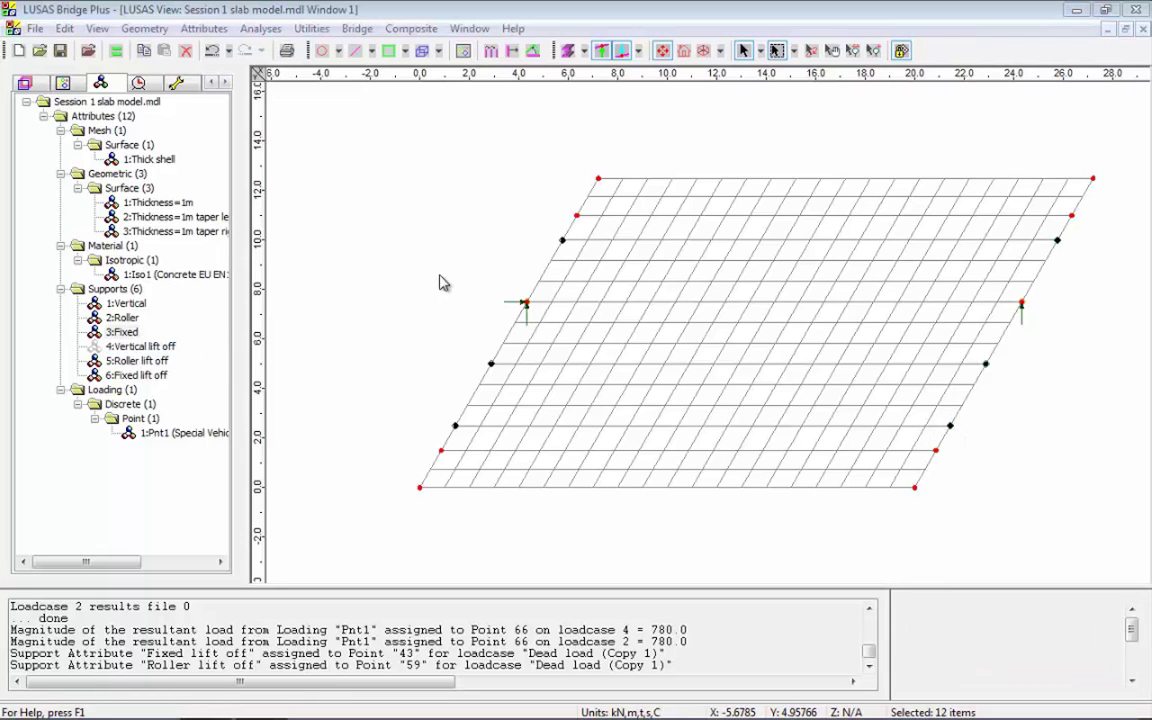
left_click(563, 336)
left_click(520, 362)
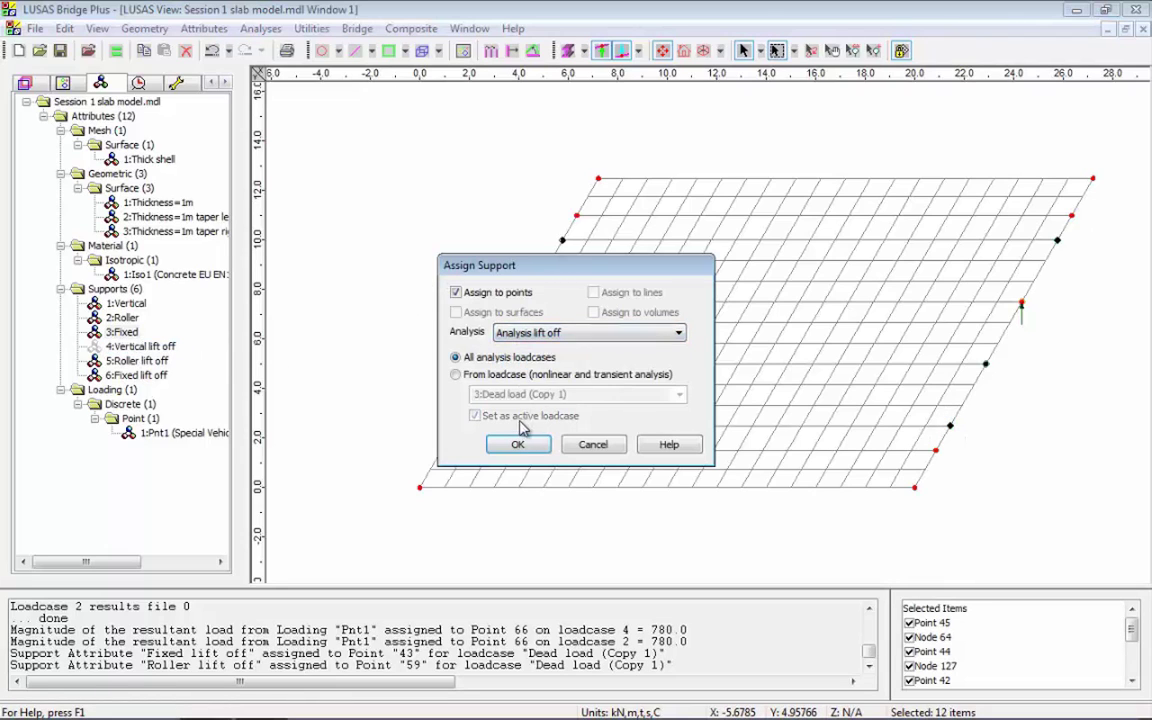
left_click(516, 444)
left_click(356, 345)
left_click(811, 50)
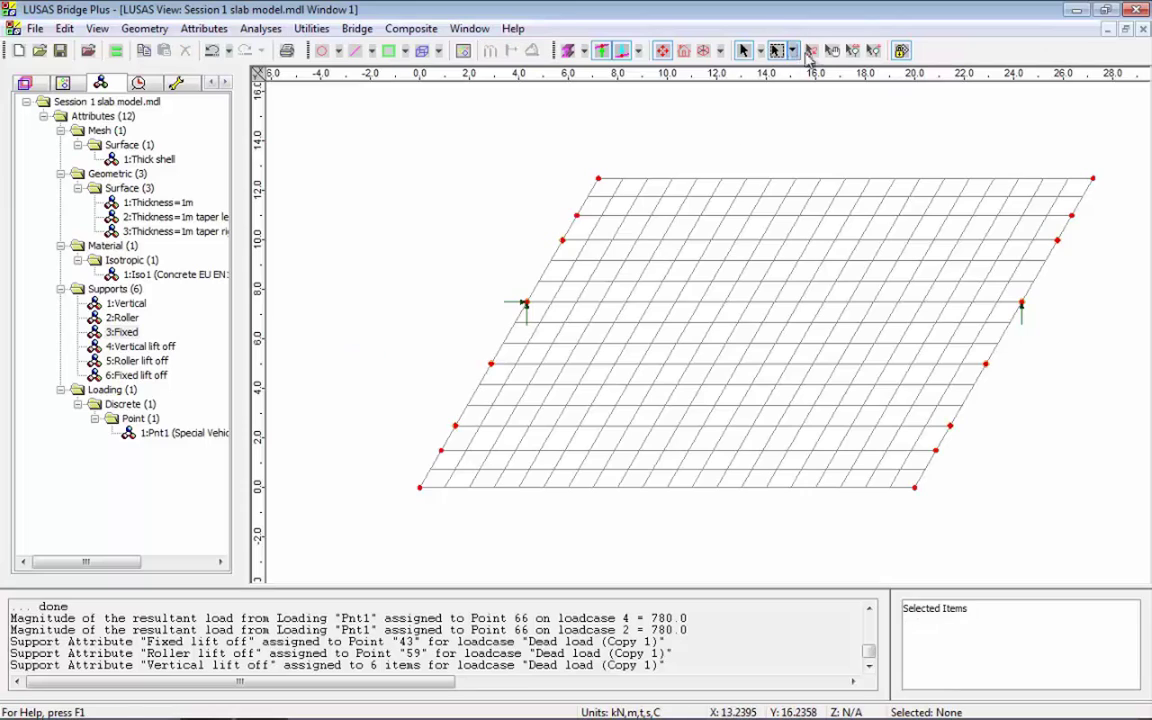
Step: Tilt the slab to check the lift-off springs, make Dead load (Copy 1) active, and return to plan
left_click_drag(735, 368, 630, 410)
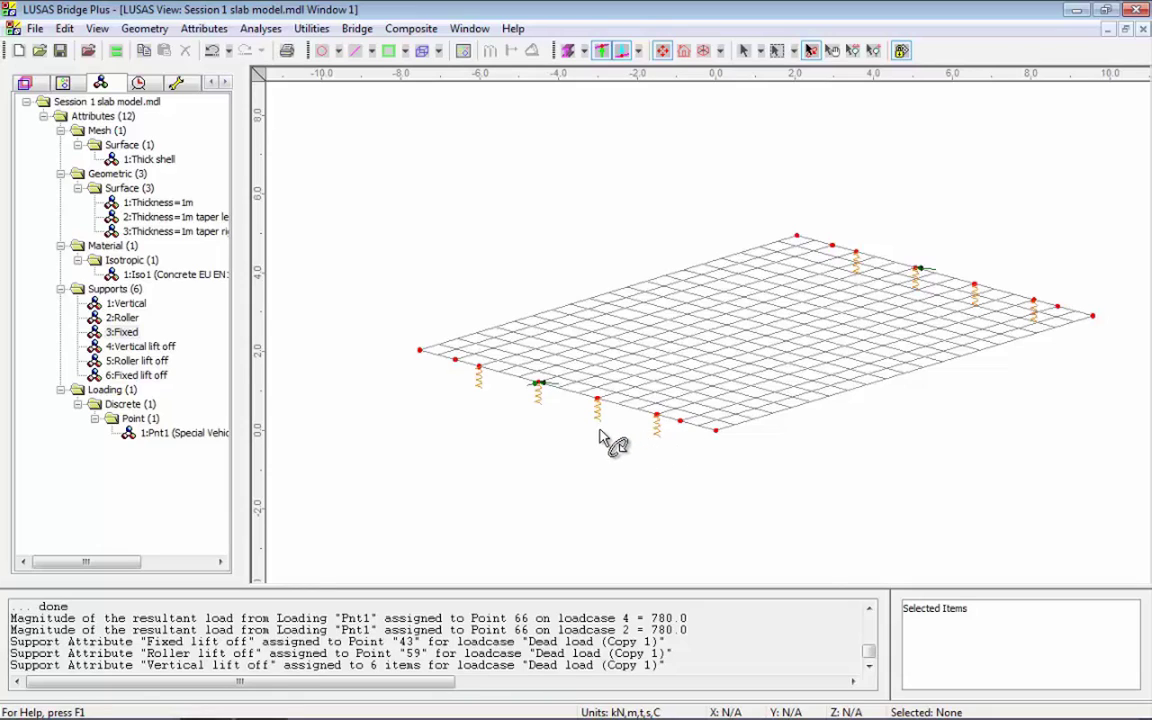
left_click(138, 82)
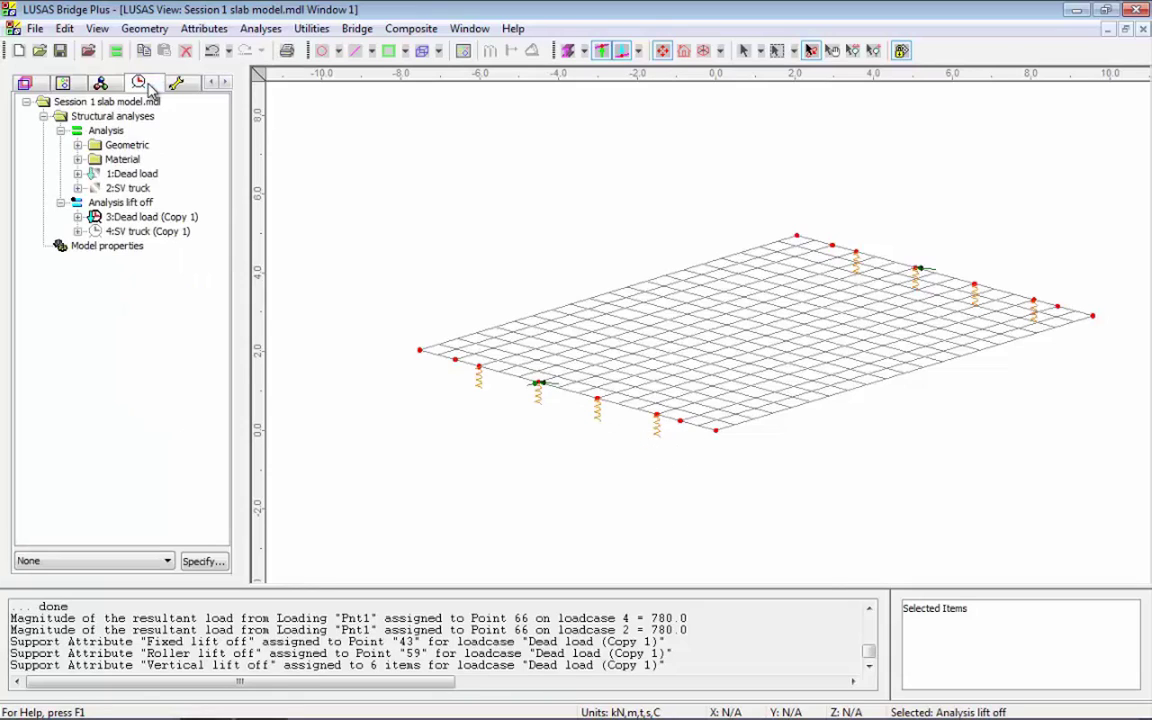
right_click(135, 174)
left_click(175, 183)
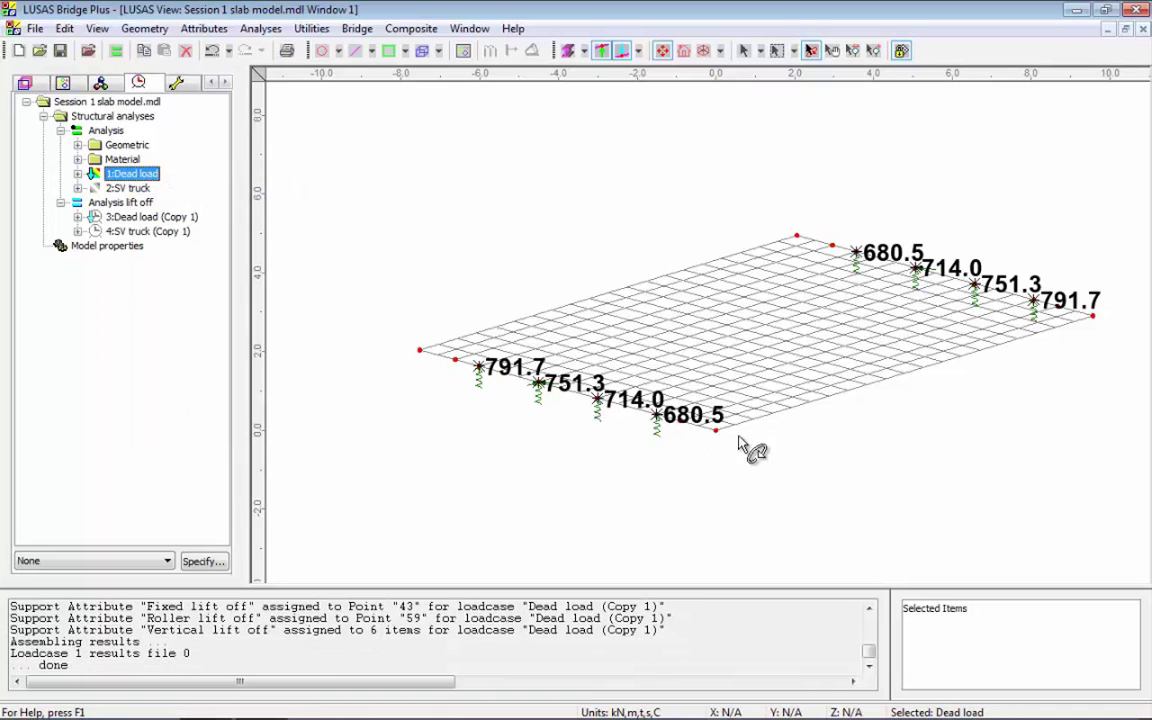
right_click(145, 203)
right_click(140, 216)
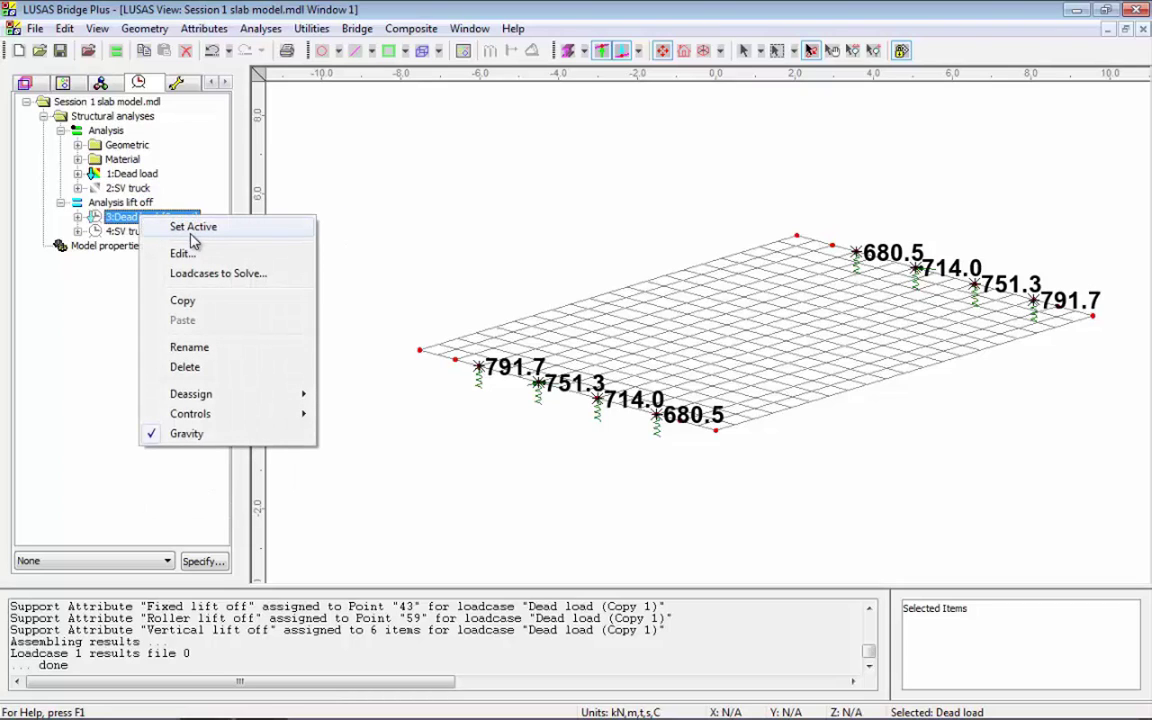
left_click(192, 227)
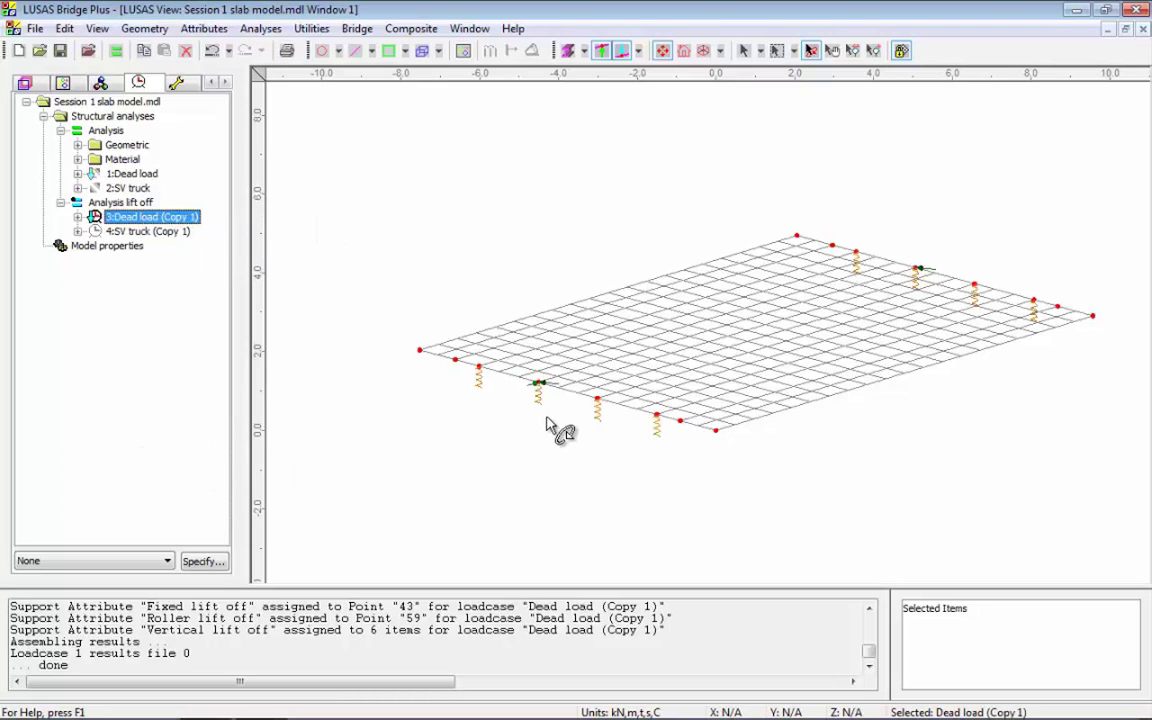
left_click(620, 50)
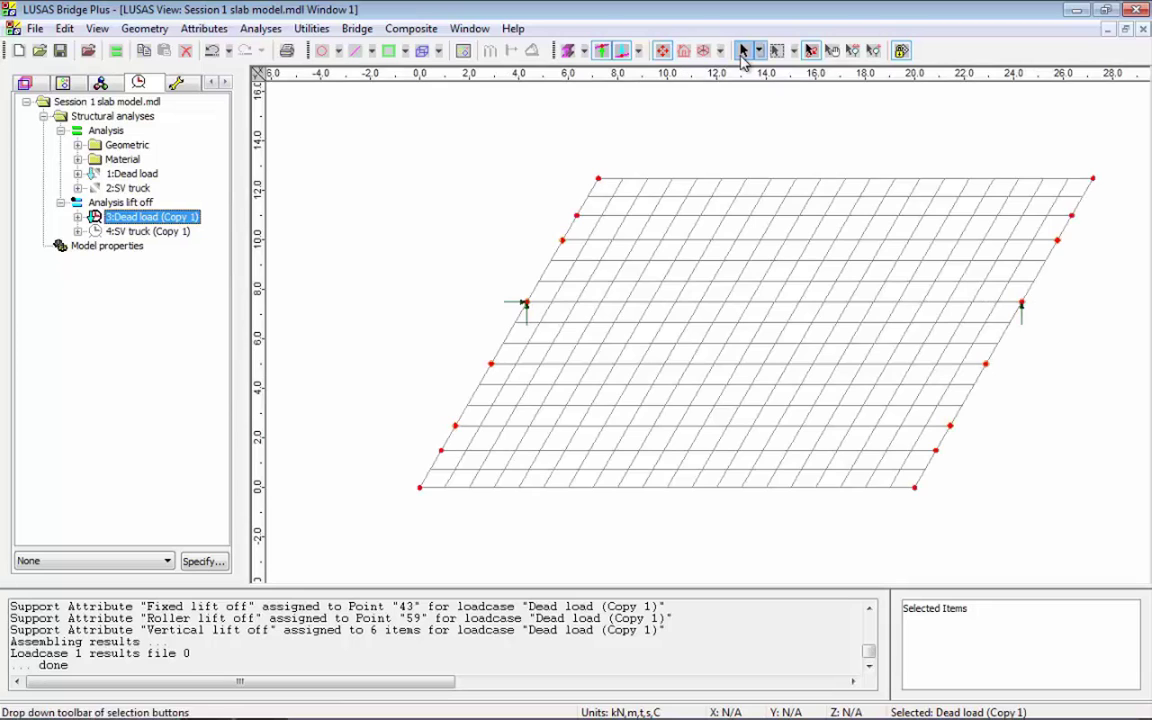
Step: Solve Analysis lift off, giving dead-load reactions of 680.5 to 791.7 at the supports
left_click(117, 52)
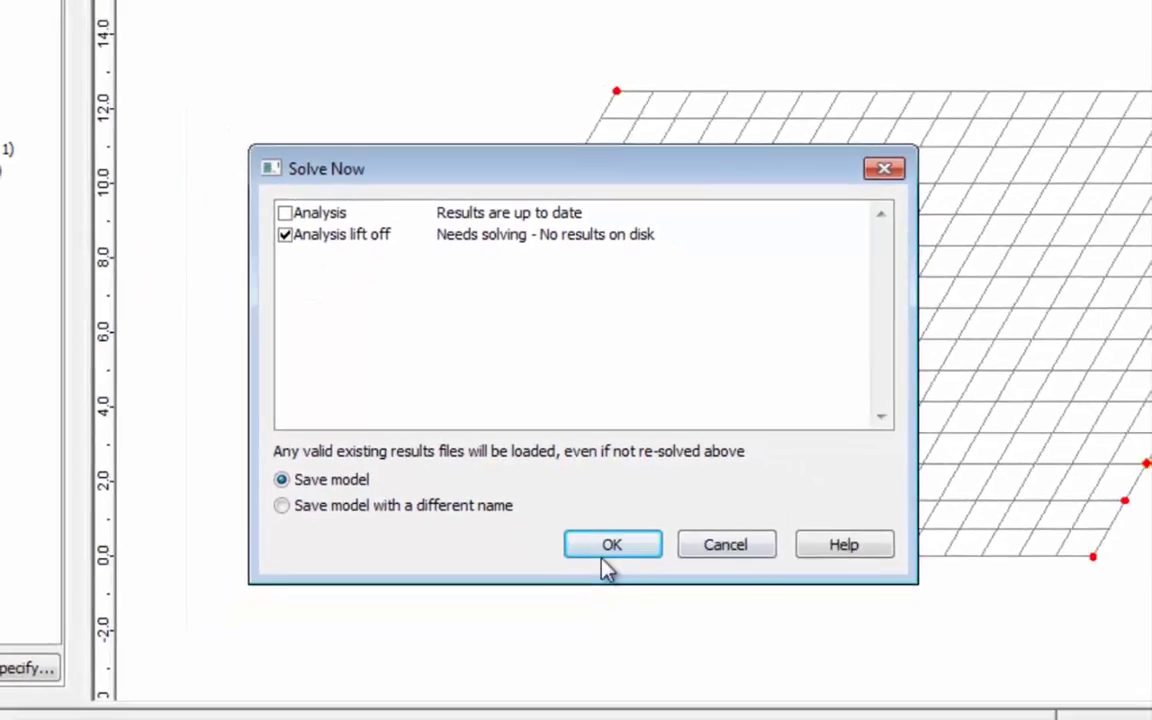
left_click(631, 619)
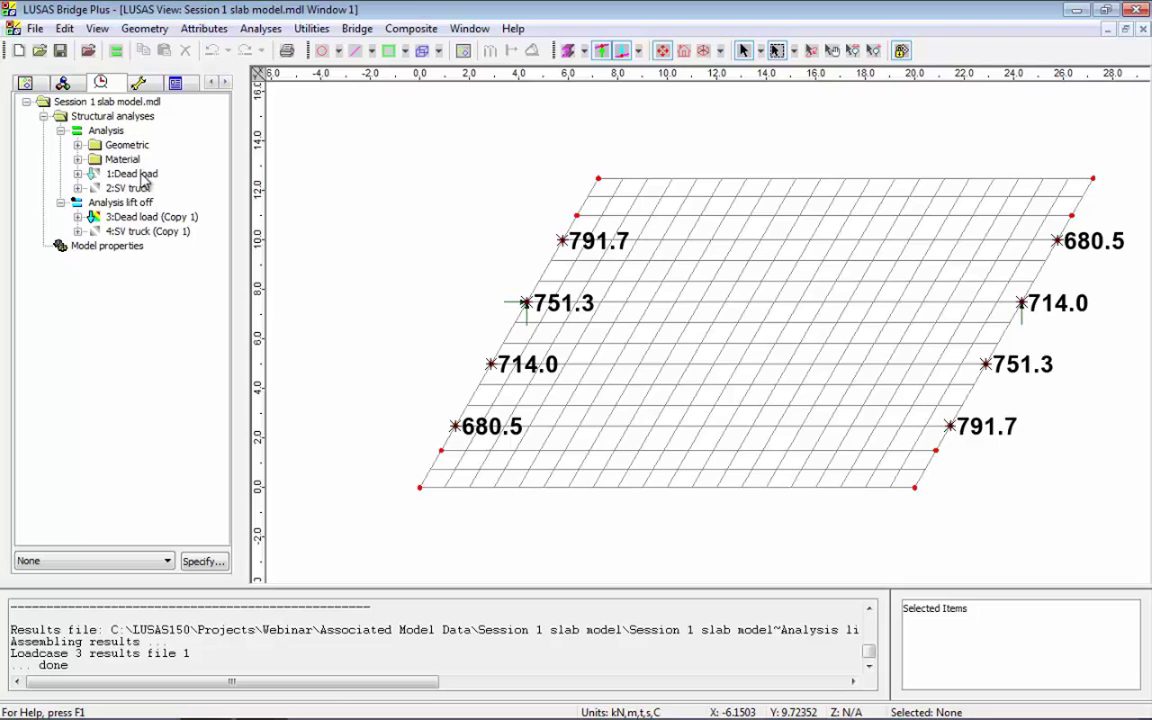
Step: Switch between 2:SV truck and 4:SV truck (Copy 1) reactions, ending on the lift-off copy
right_click(228, 232)
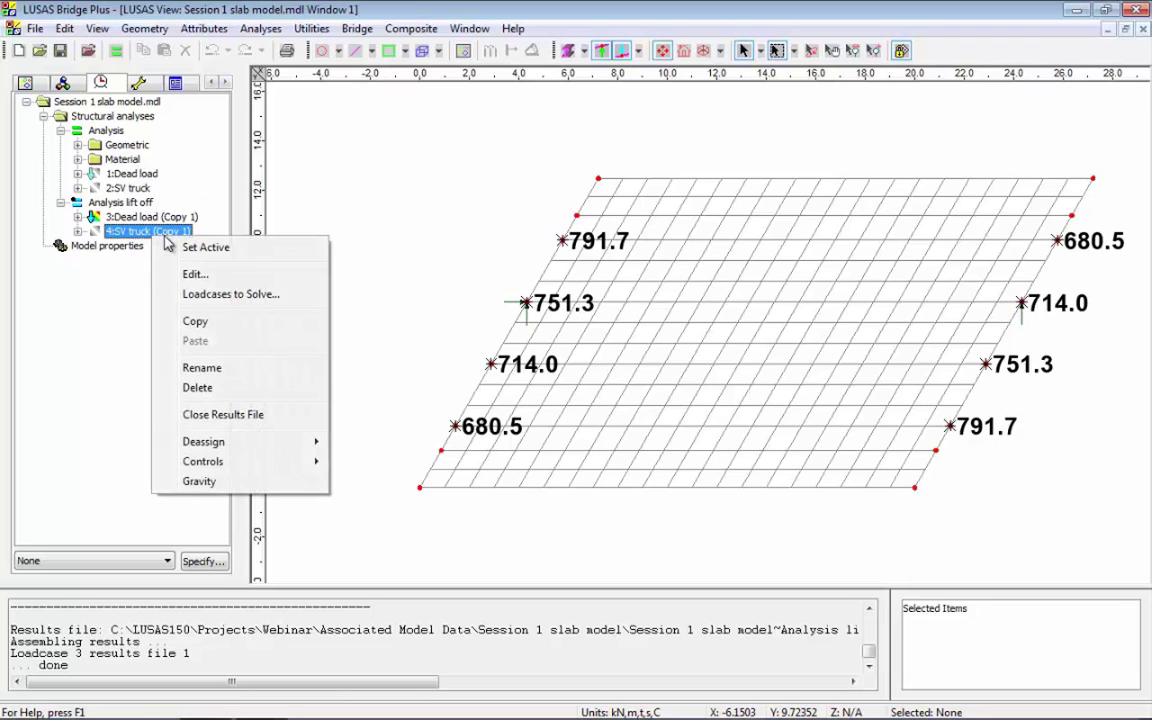
left_click(262, 247)
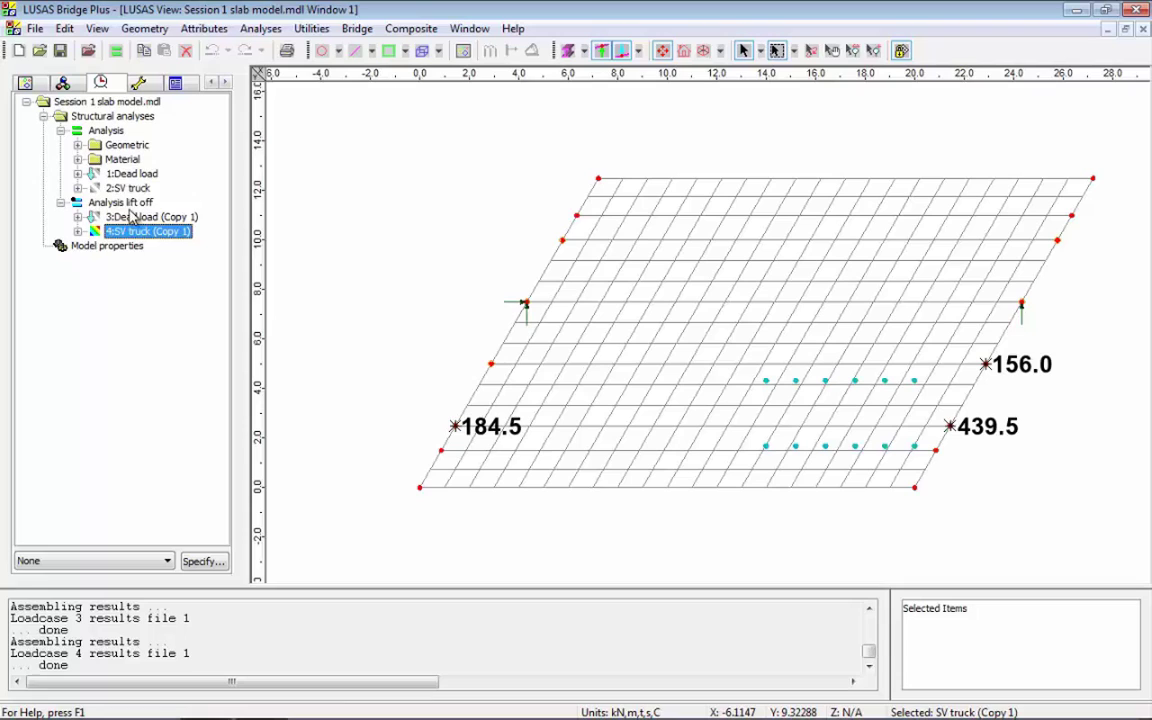
left_click(128, 188)
right_click(130, 188)
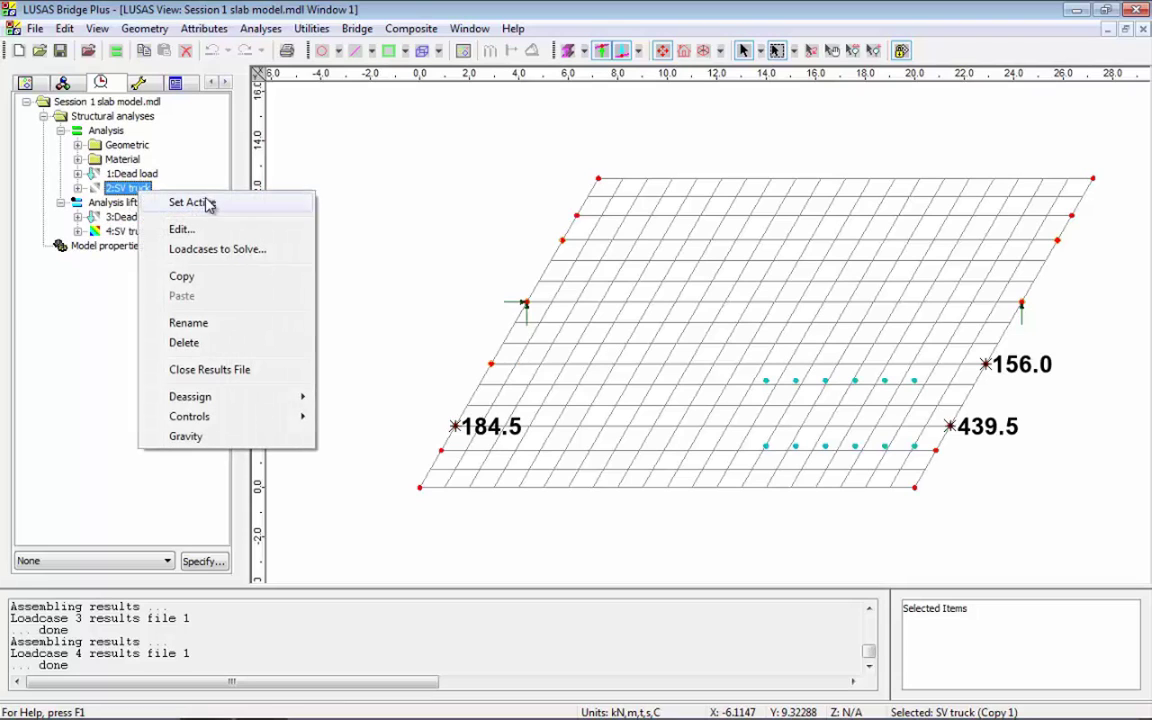
left_click(206, 199)
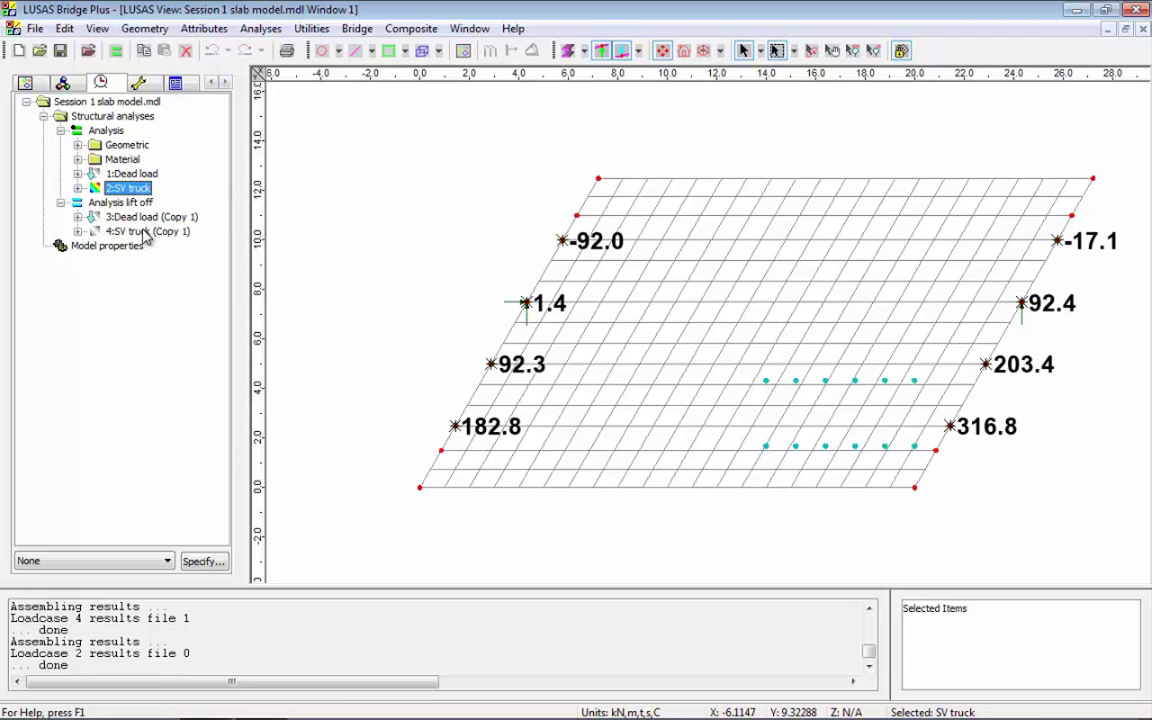
right_click(140, 231)
left_click(178, 239)
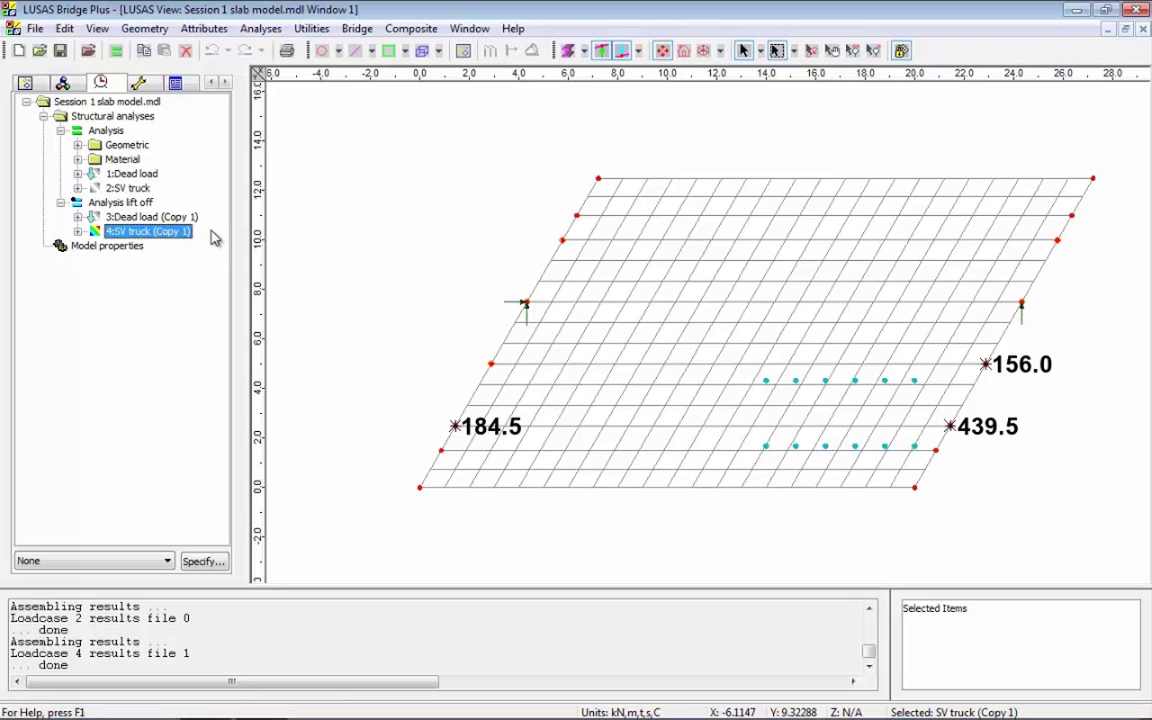
Step: Turn off the FZ reaction value labels in the view layers
left_click(27, 82)
left_click(212, 83)
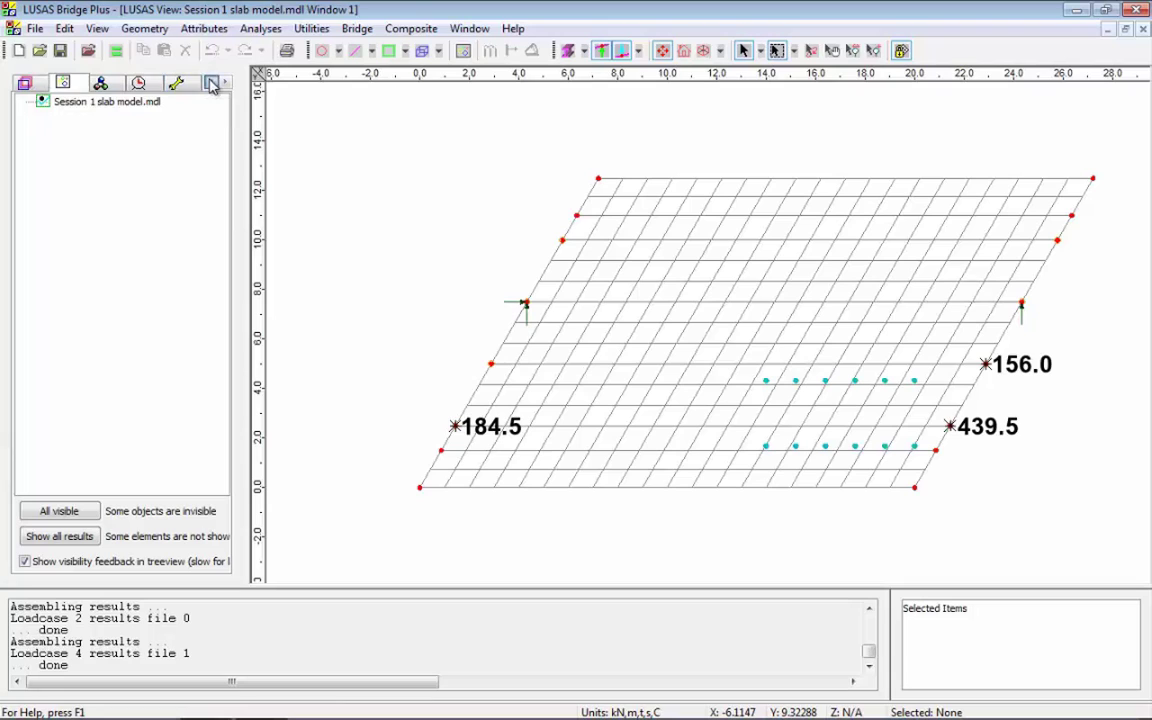
left_click(33, 79)
right_click(85, 221)
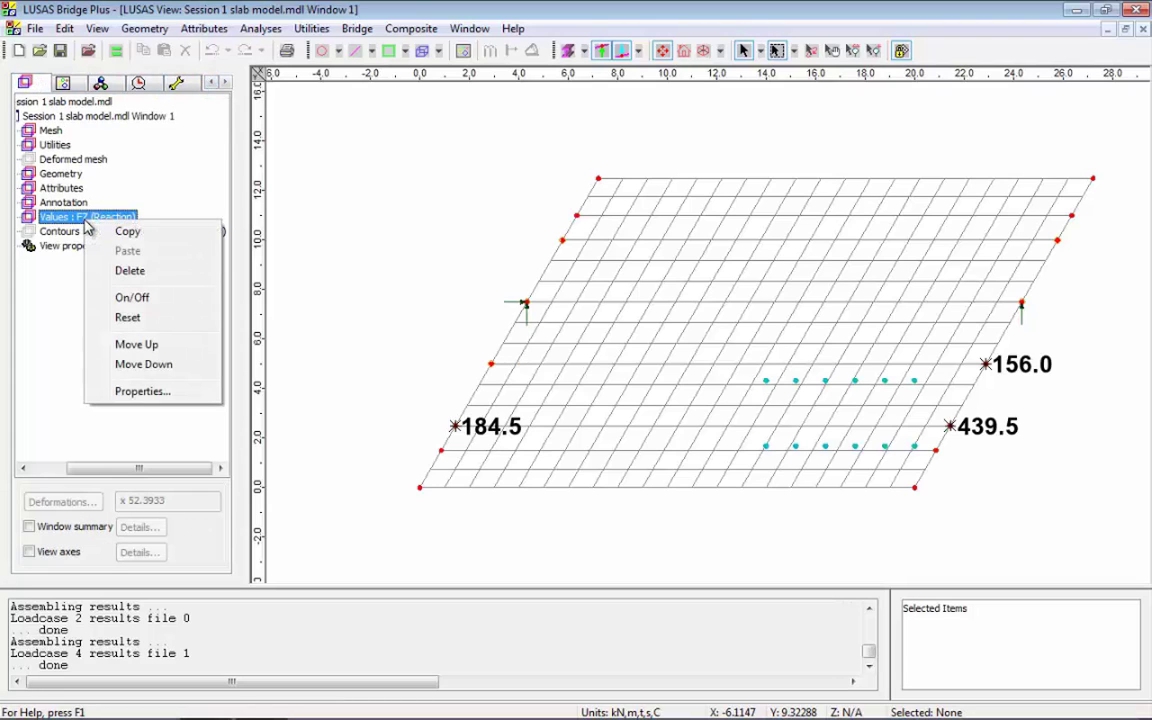
left_click(140, 297)
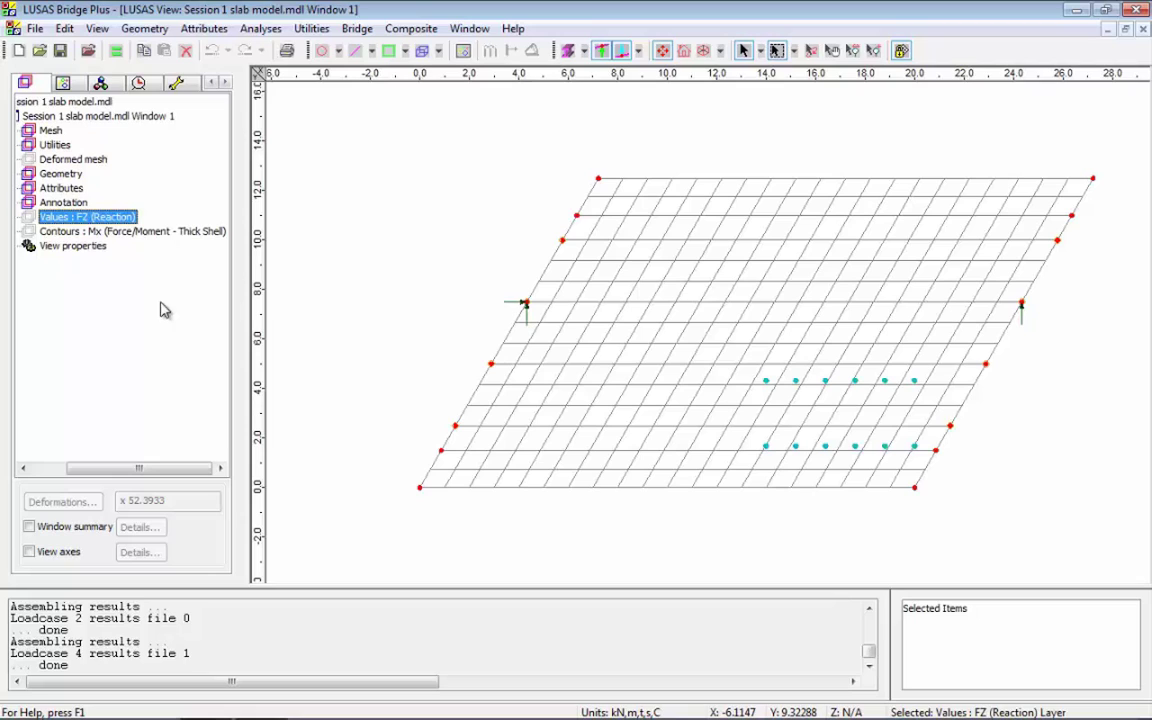
Step: Show Mx moment contours across the slab and start a new basic load combination
right_click(153, 234)
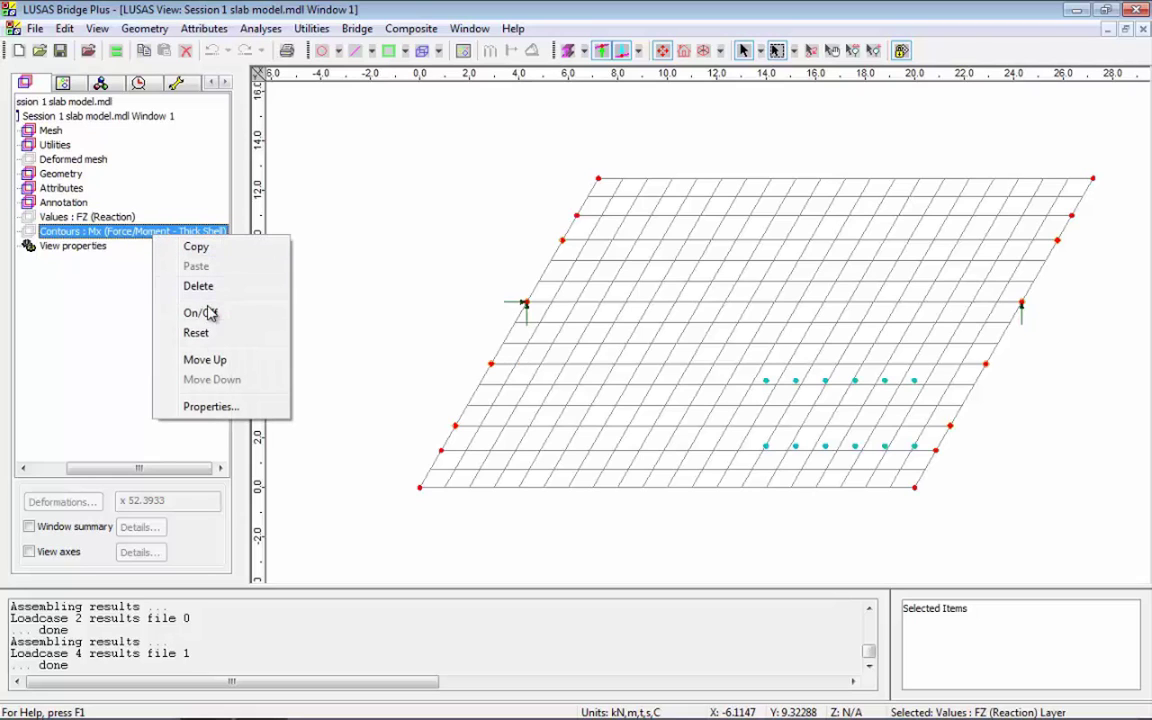
left_click(210, 314)
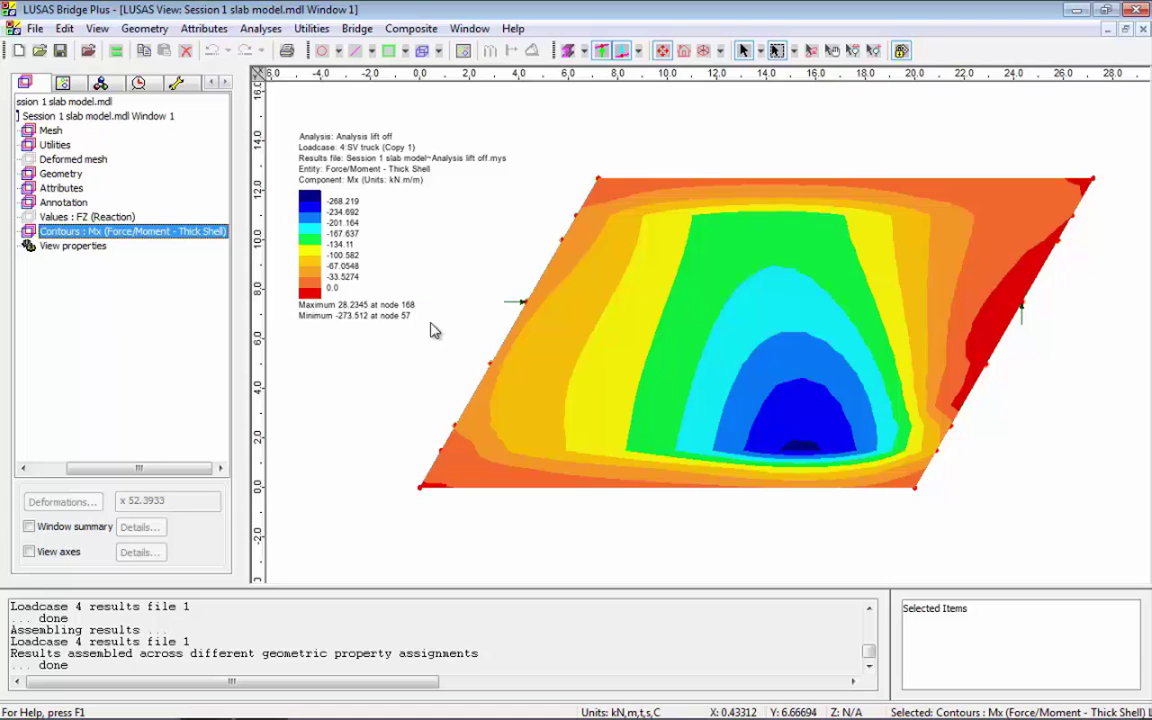
left_click(280, 29)
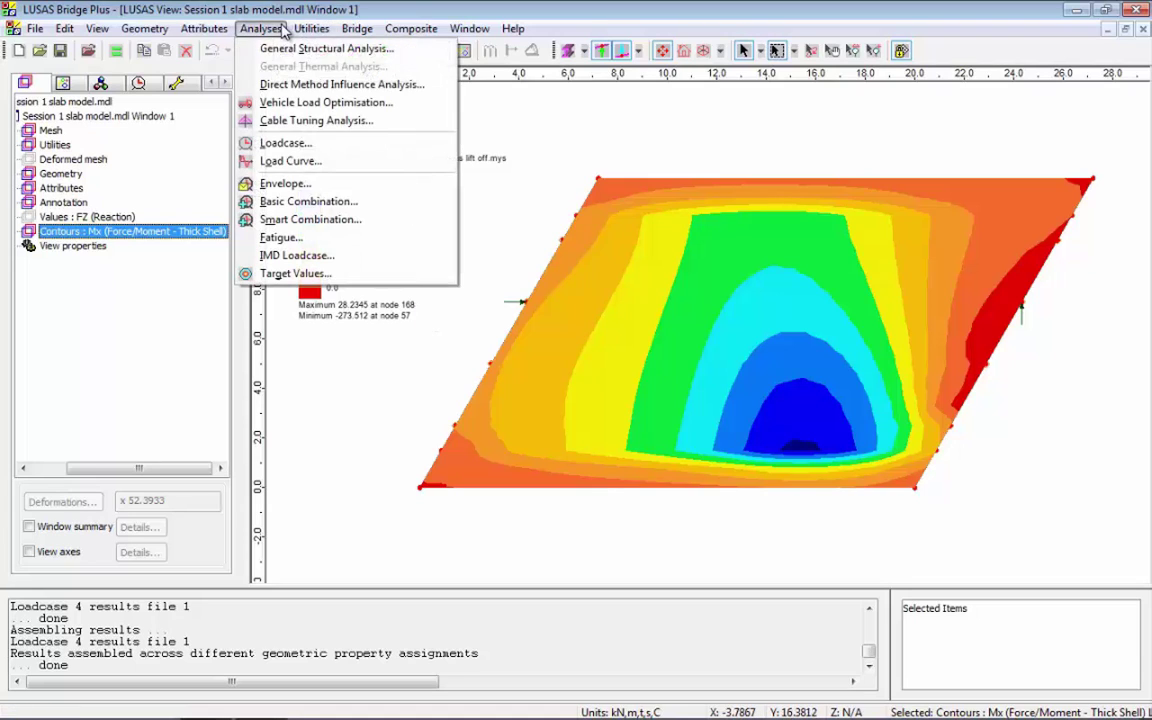
left_click(343, 205)
Step: Combine Dead load (Copy 1) factored 1.05 with SV truck (Copy 1) as Combination ULS
left_click(387, 313)
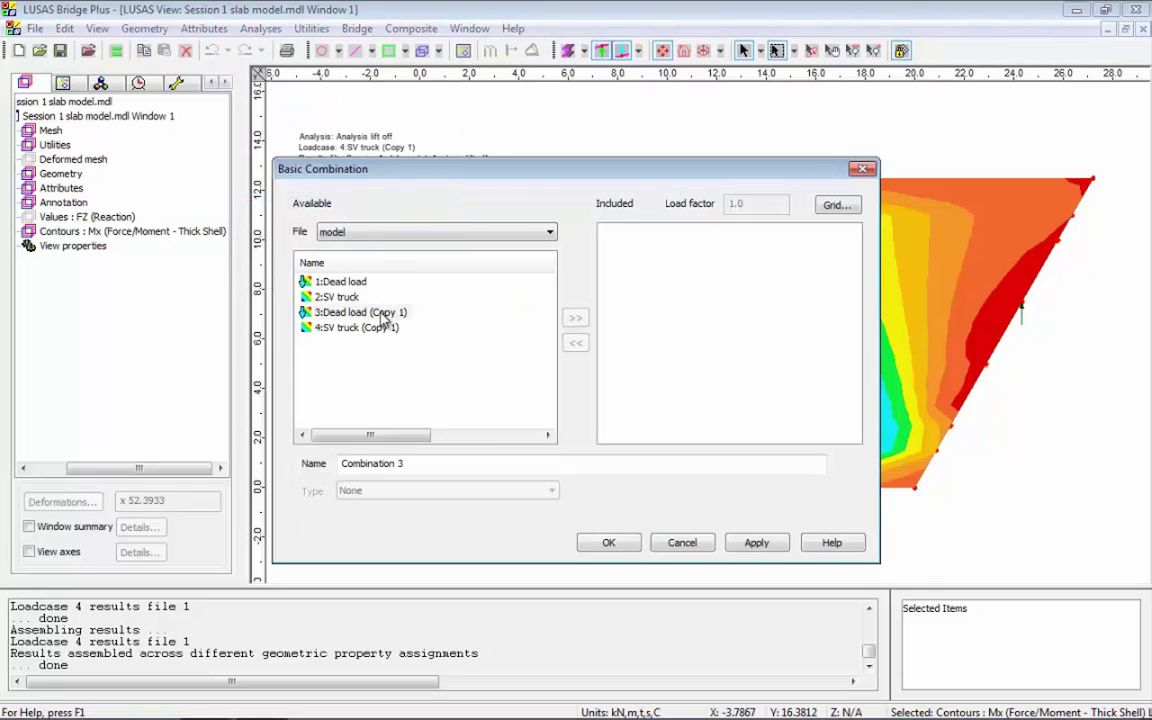
left_click(383, 328, "shift")
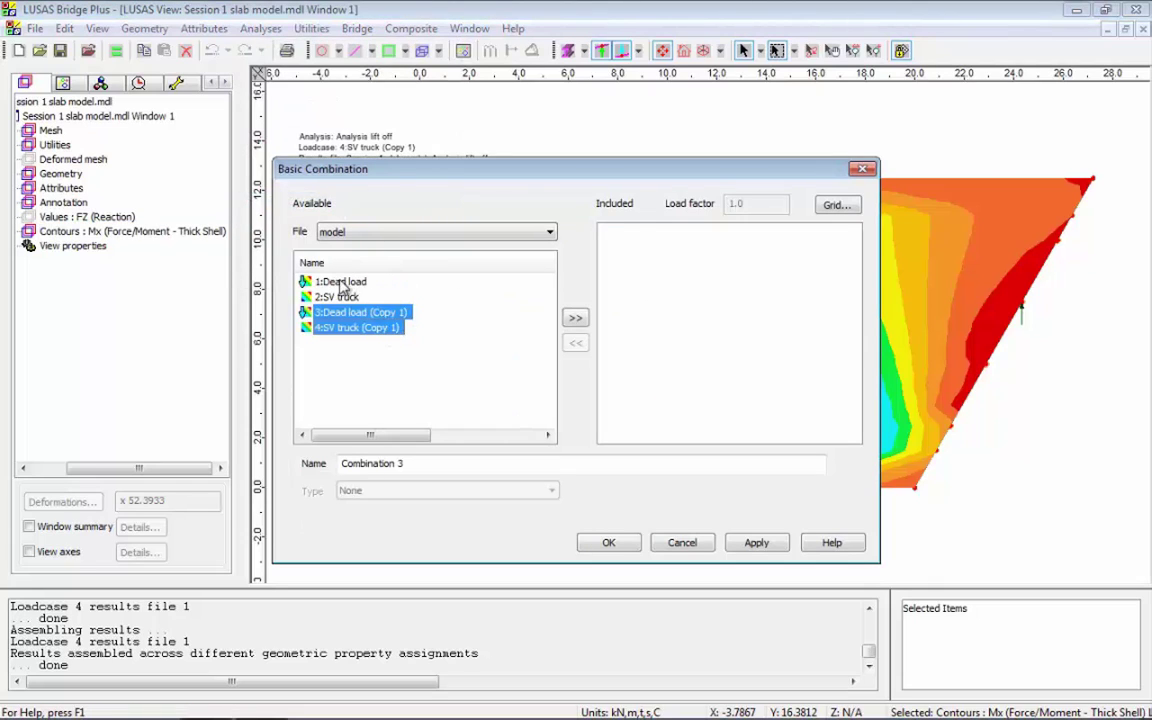
left_click(576, 318)
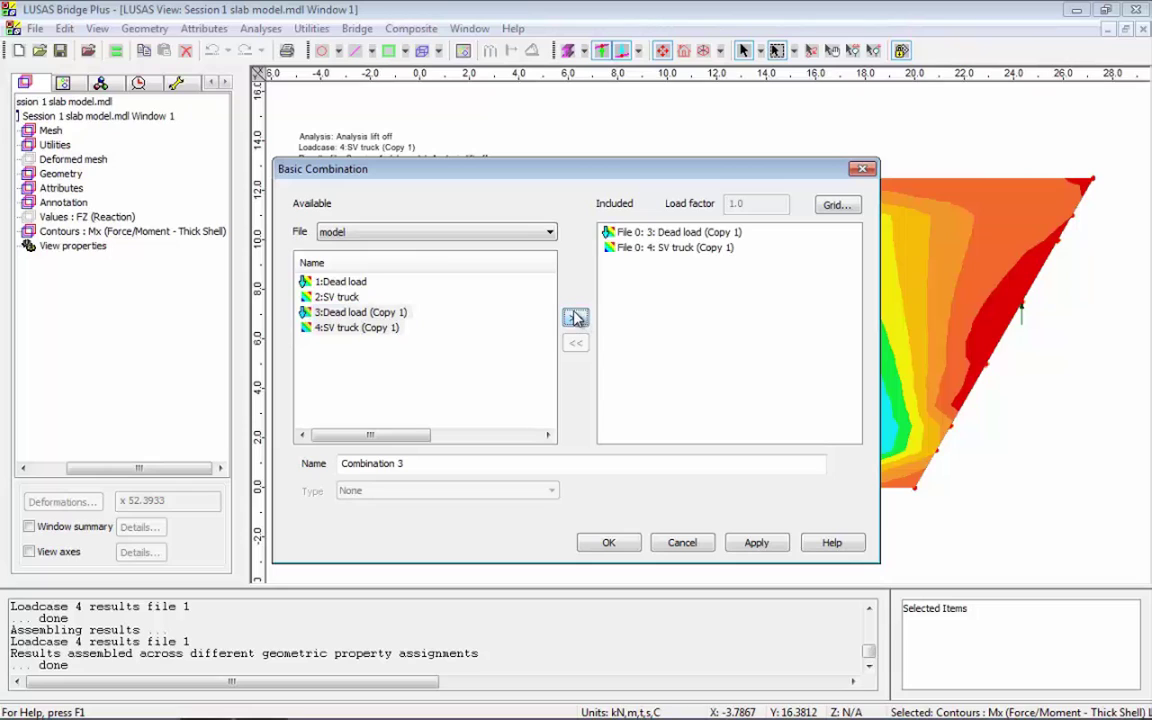
left_click(843, 206)
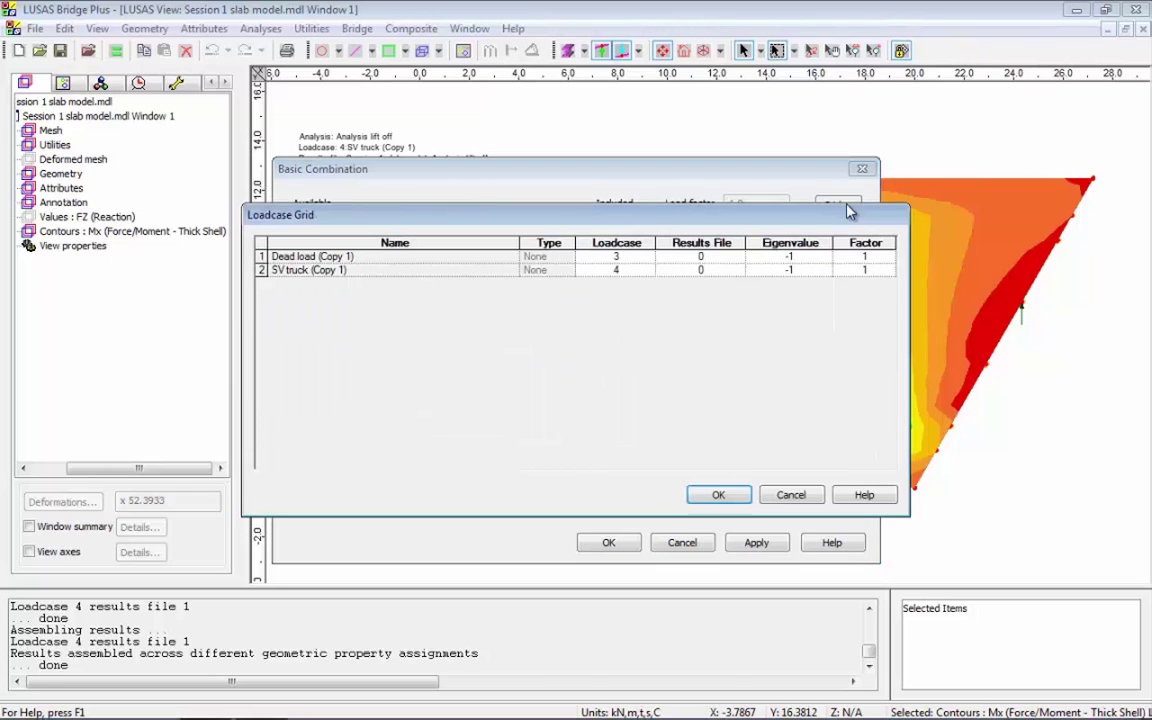
left_click(880, 257)
type("1.05")
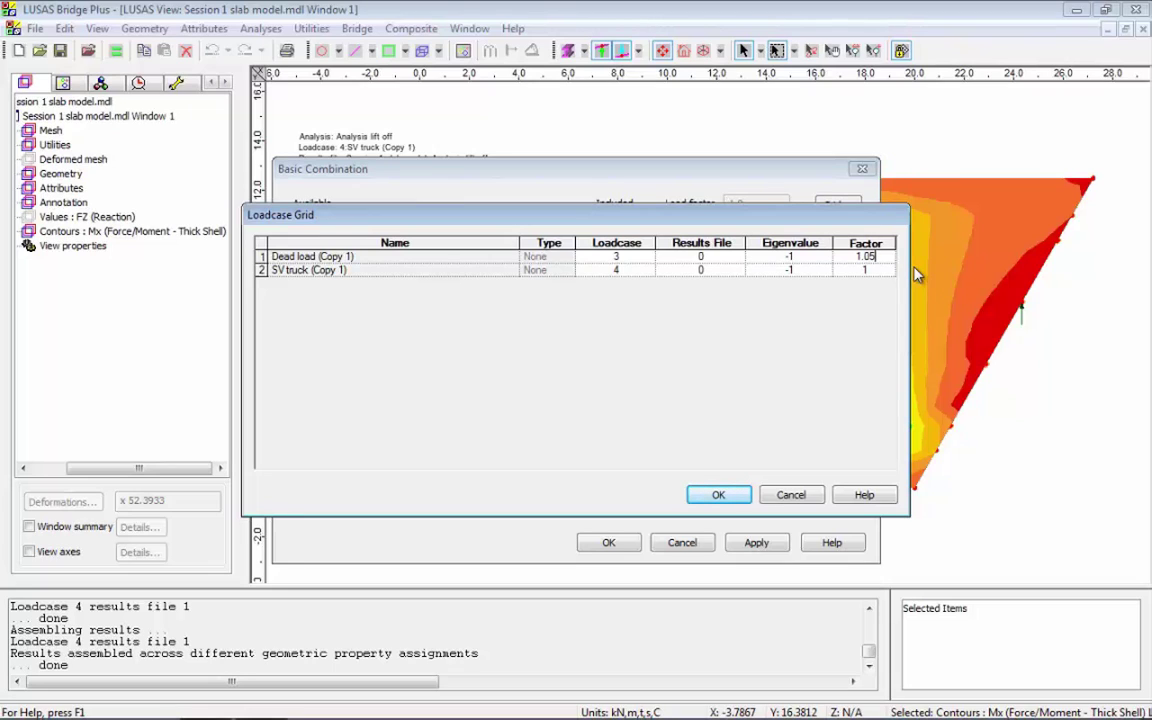
left_click(866, 270)
left_click(740, 490)
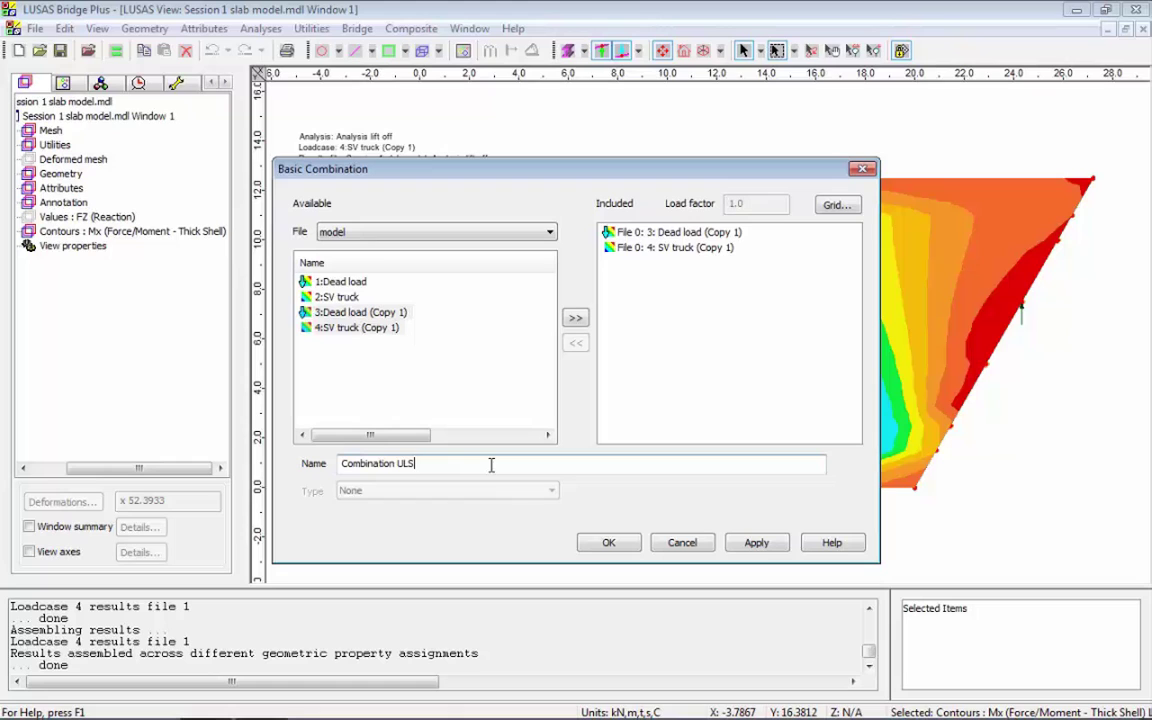
left_click(604, 542)
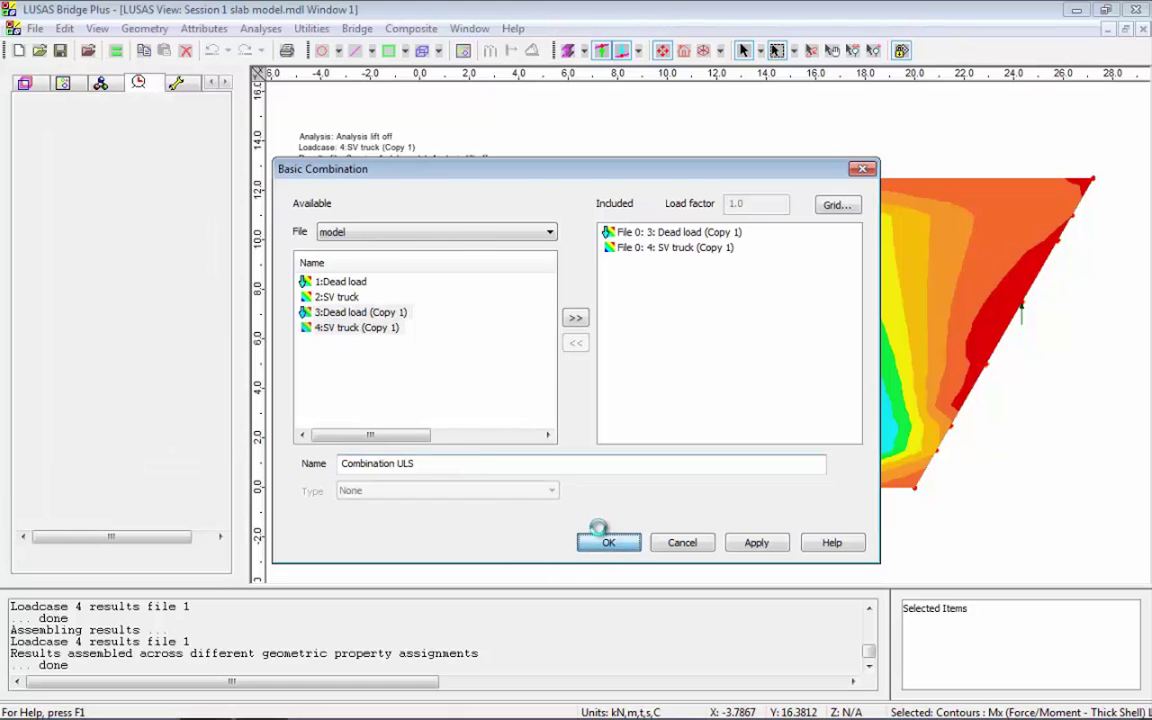
Step: Set up Combination SLS with Dead load (Copy 1) and SV truck (Copy 1), both factored 1
left_click(252, 28)
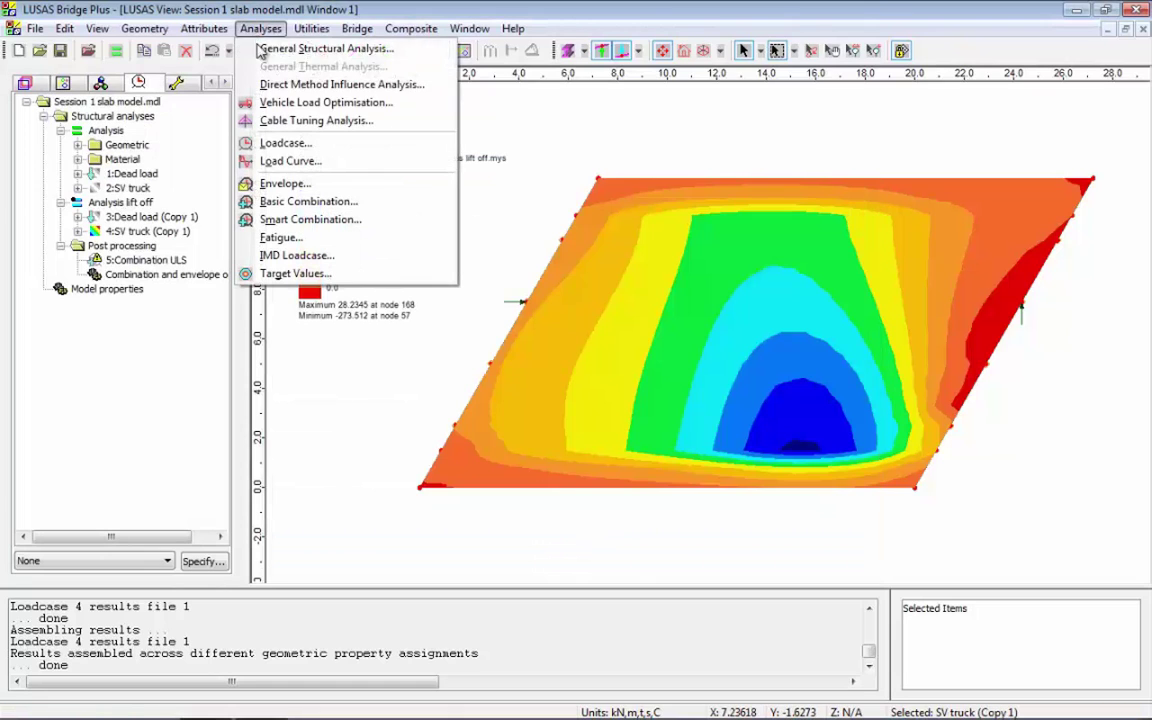
left_click(343, 204)
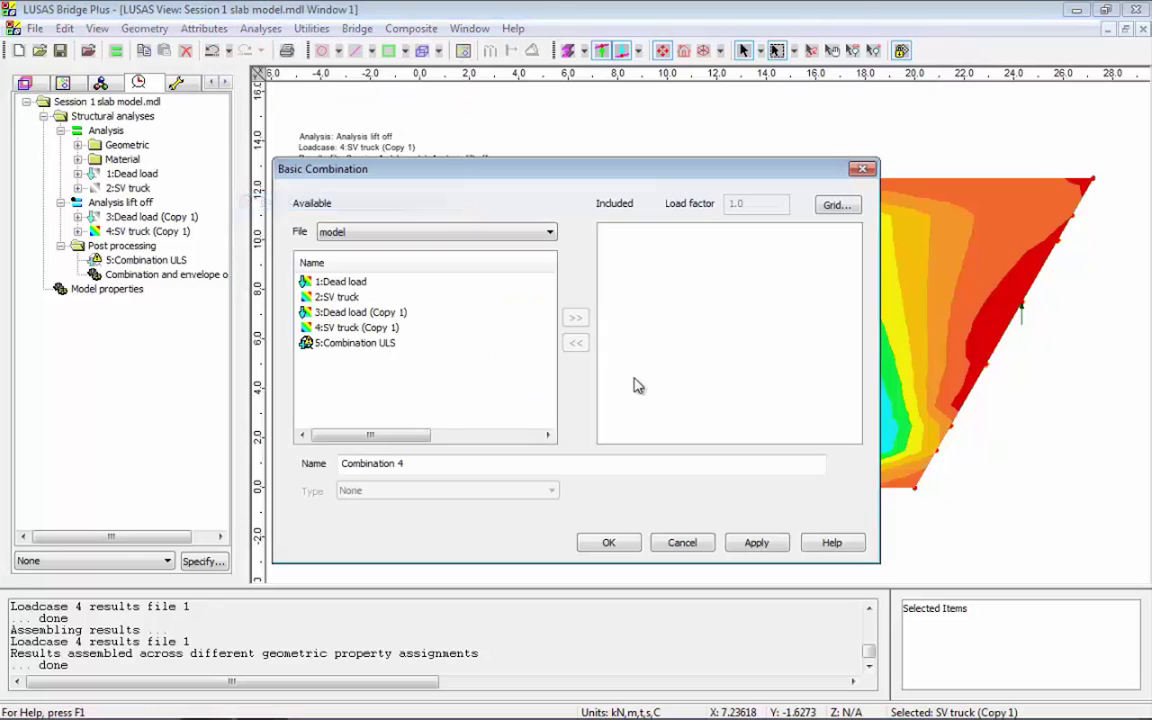
left_click(360, 312)
left_click(356, 327, "shift")
left_click(575, 318)
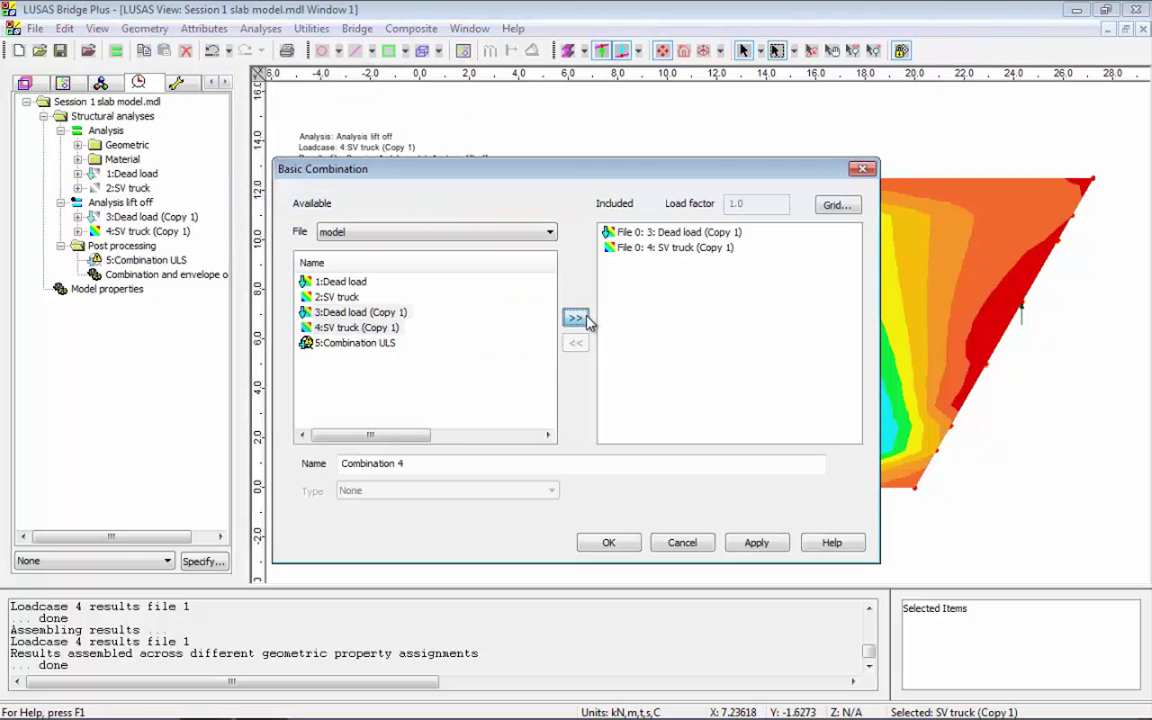
left_click(835, 206)
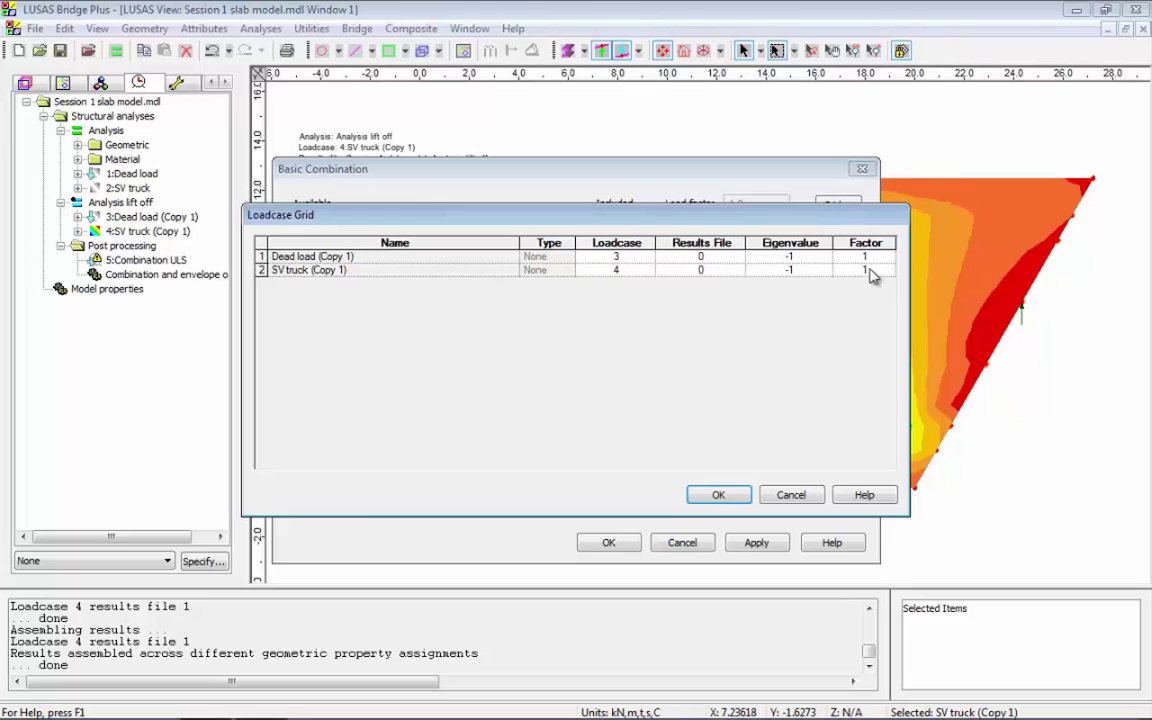
left_click(718, 495)
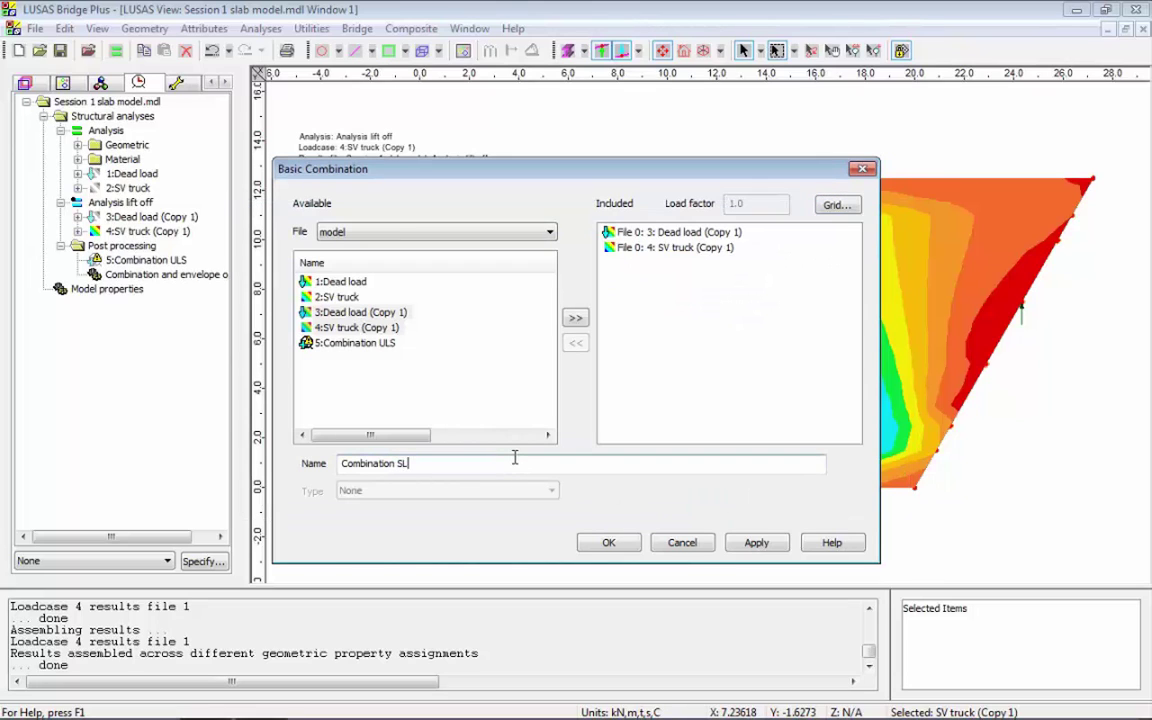
Step: Create Combination SLS and make Combination ULS the active result
left_click(608, 543)
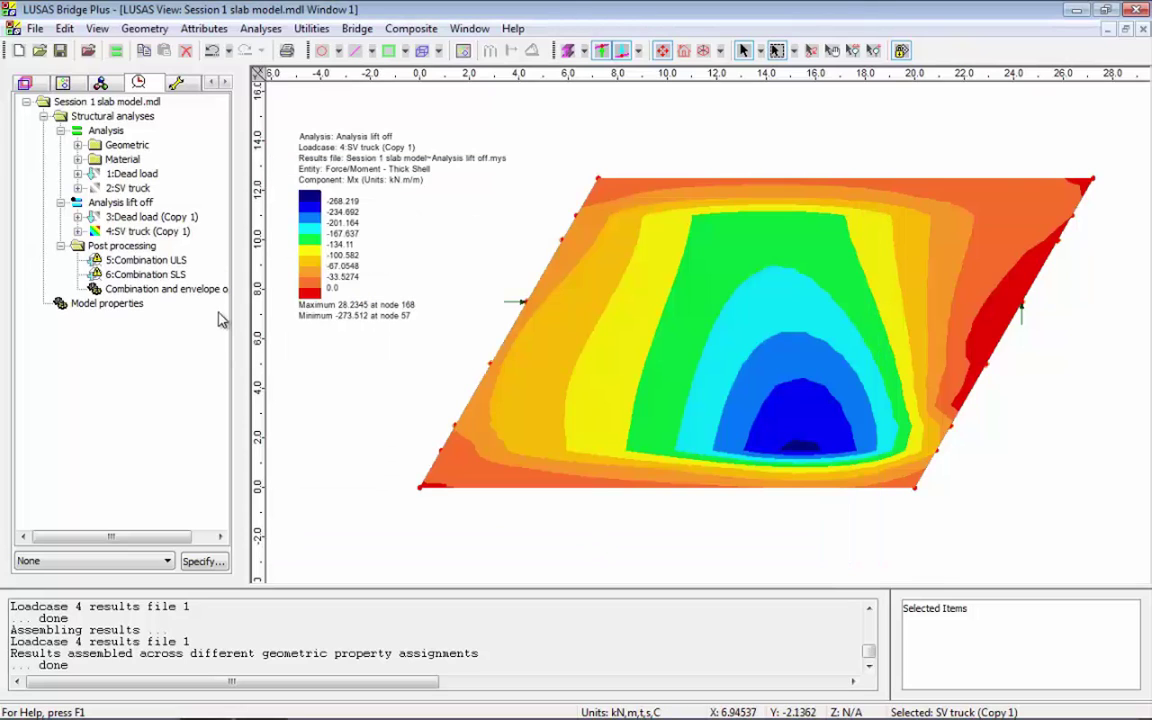
right_click(157, 265)
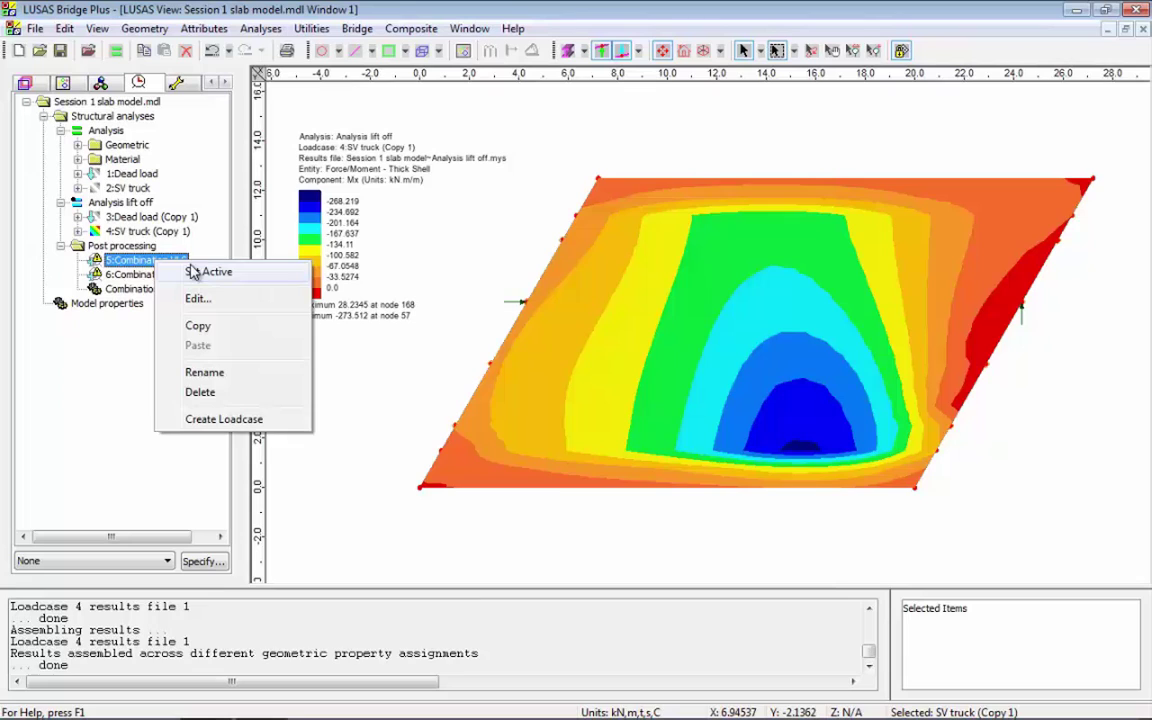
left_click(195, 268)
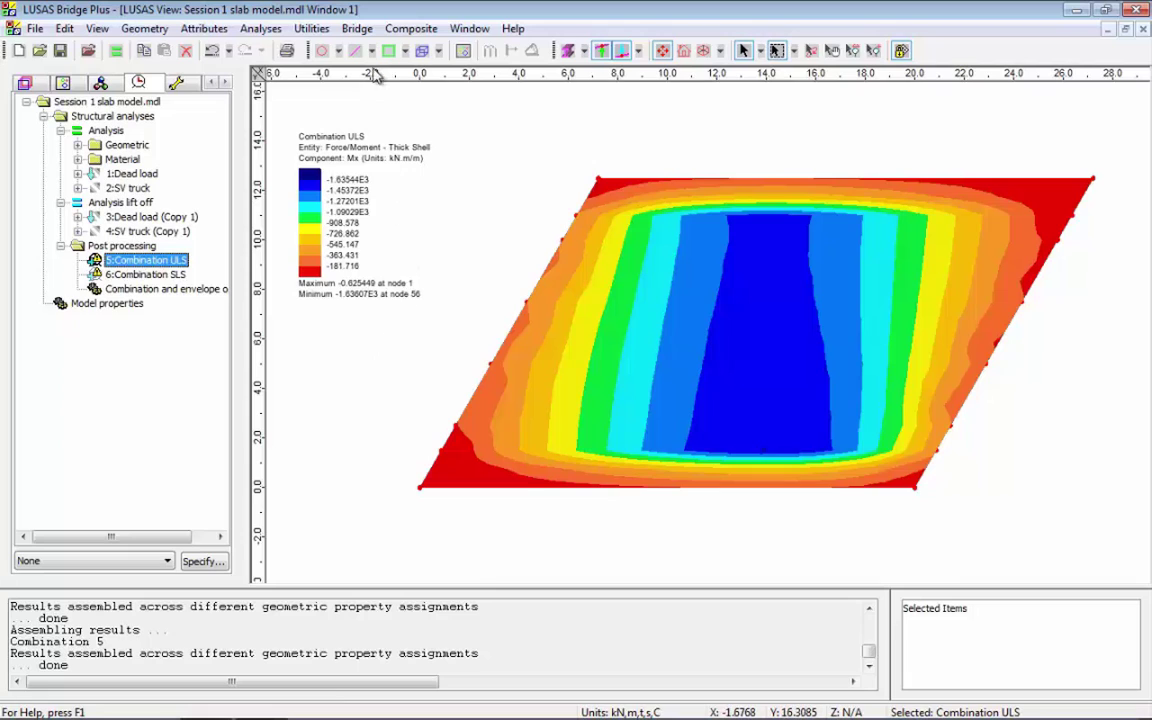
Step: Start an RC slab design using BS EN 1992-2:2005/NA:2007 with ULS reinforcement design
left_click(357, 30)
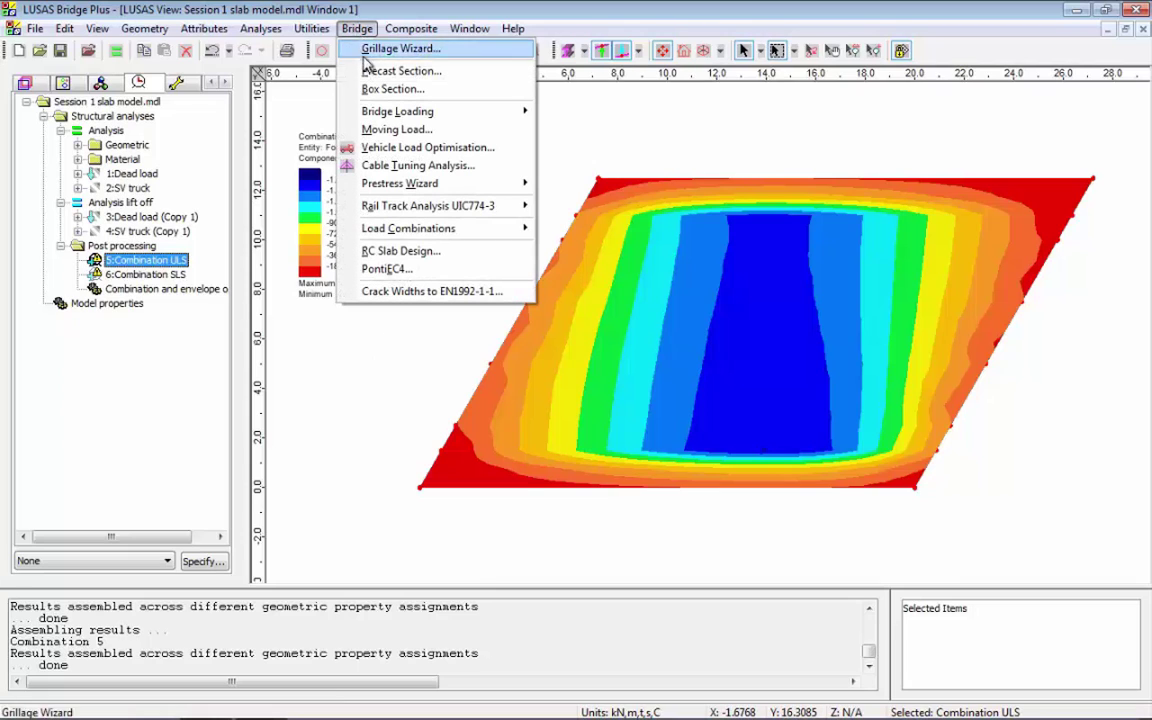
left_click(465, 253)
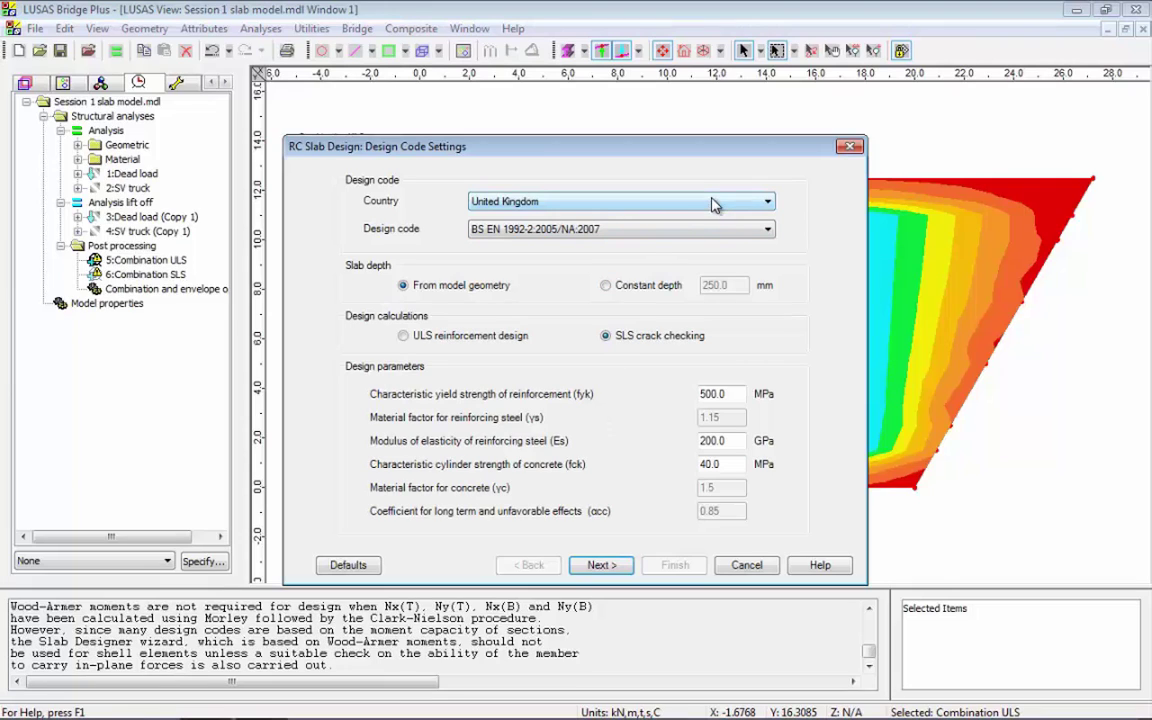
left_click(731, 230)
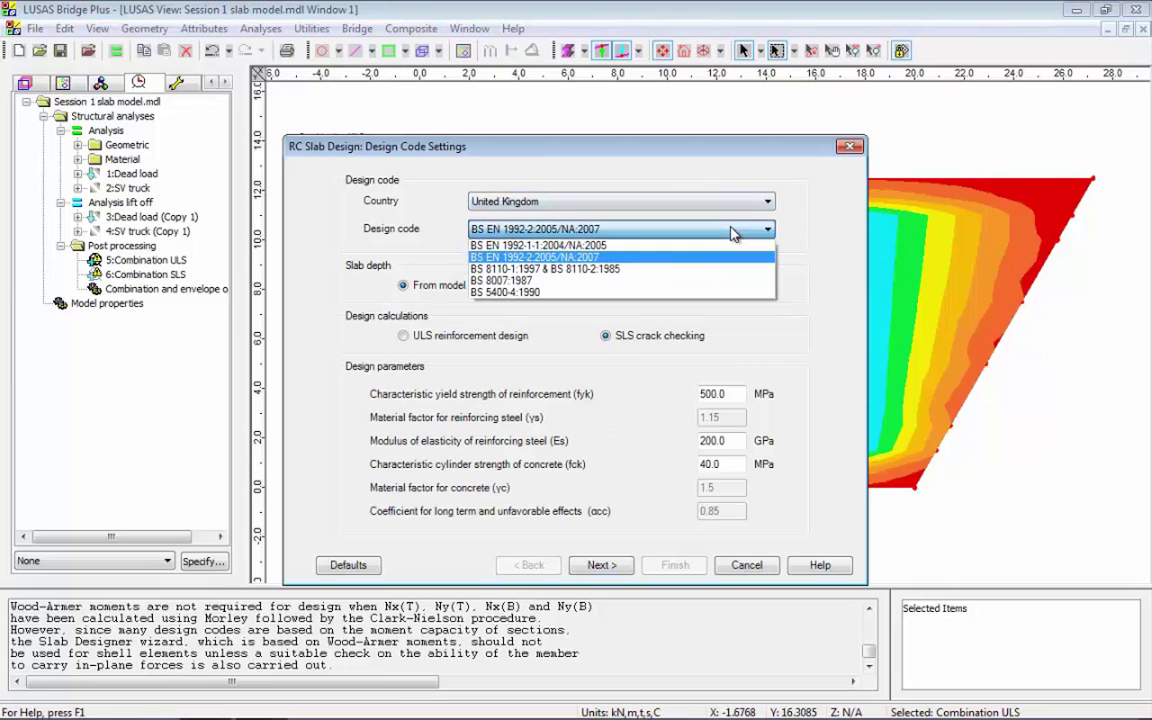
left_click(674, 258)
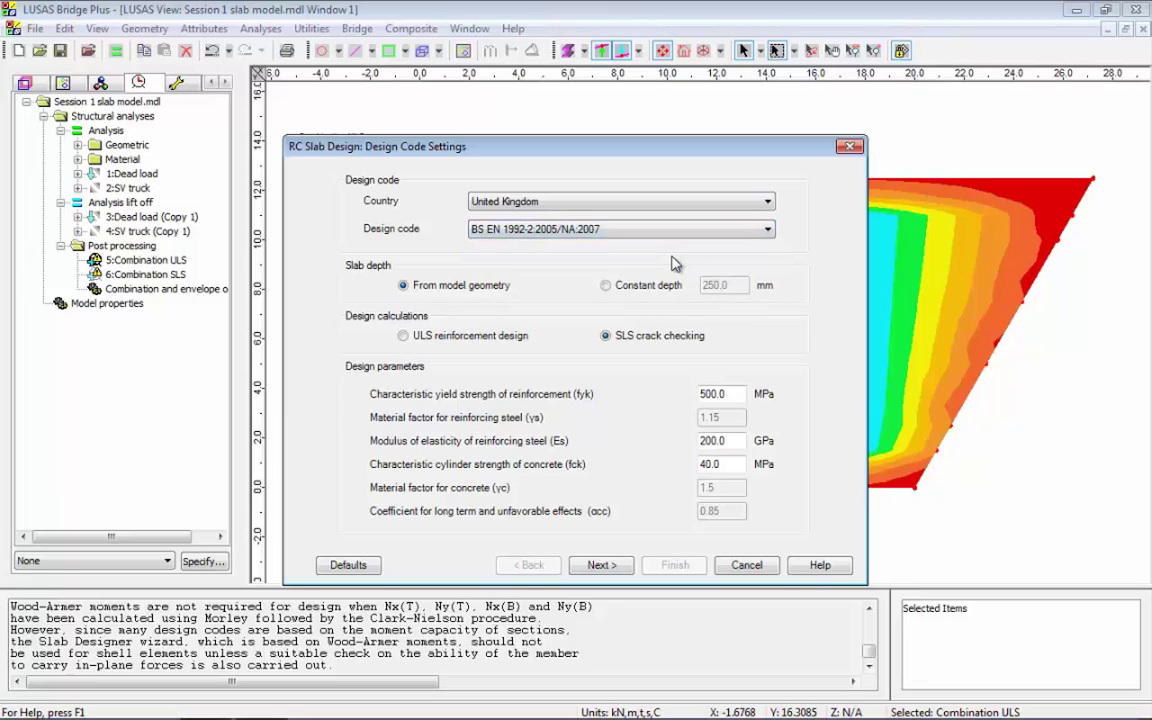
left_click(405, 336)
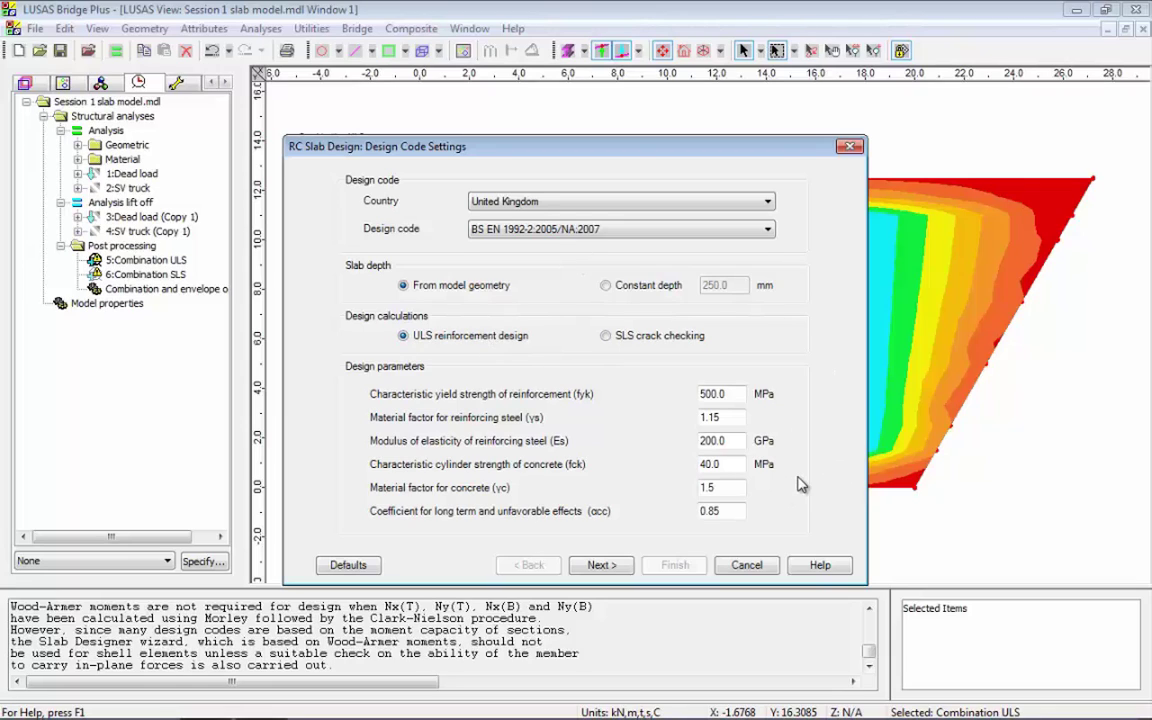
Step: Use 20mm y-bars top and bottom, keep 25mm x-bars, and set skew angle 60.0
left_click(596, 566)
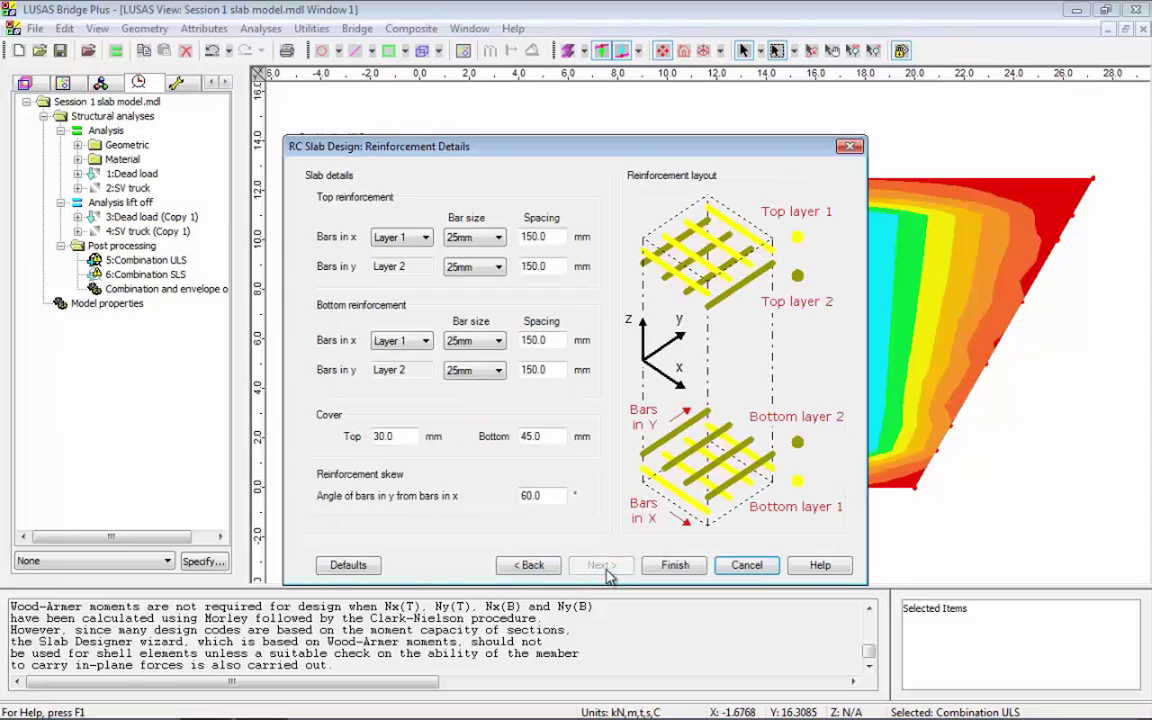
left_click(498, 237)
left_click(499, 238)
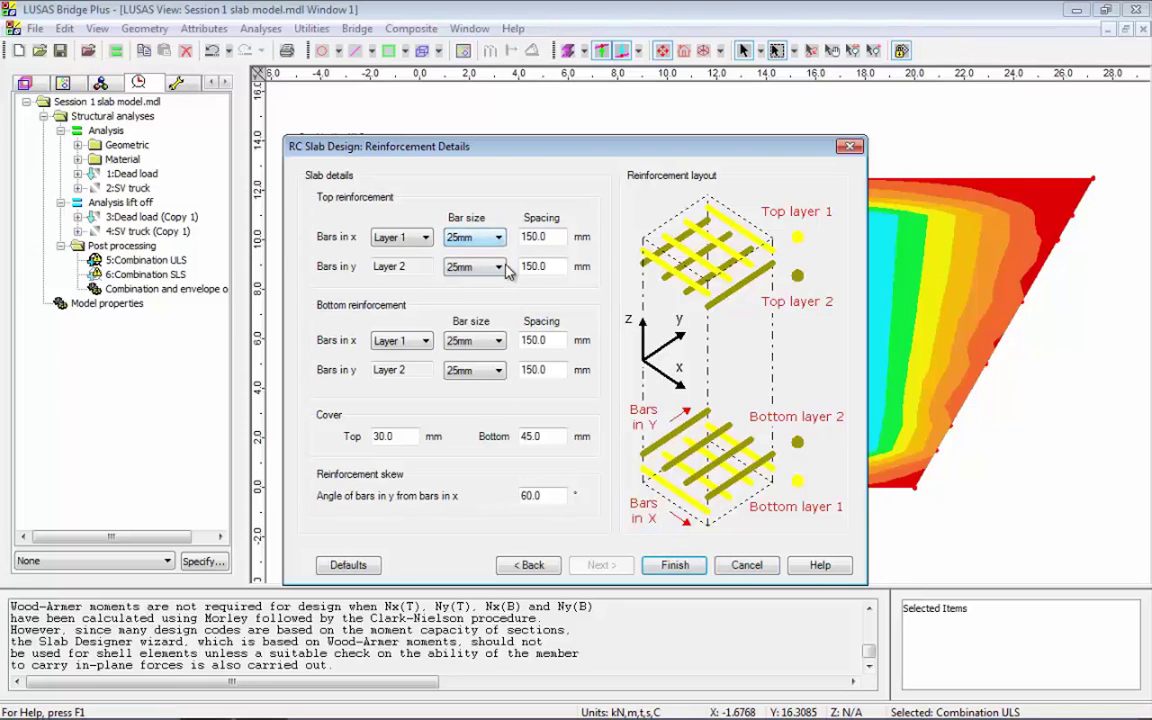
left_click(470, 266)
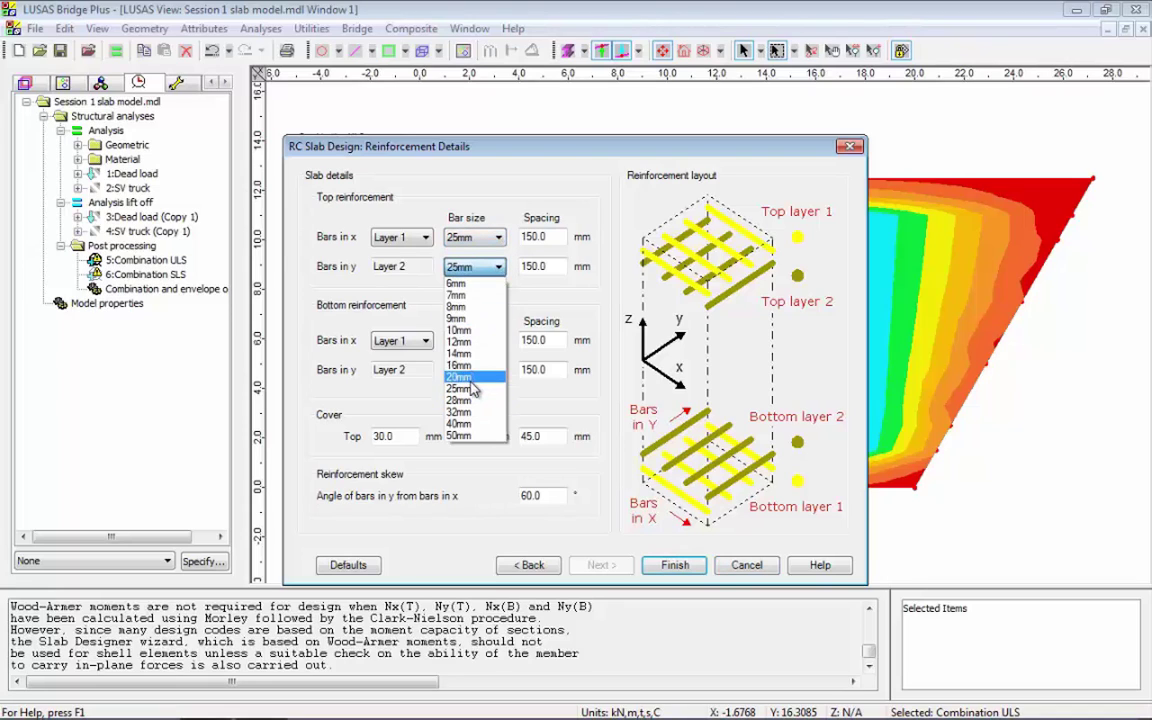
left_click(462, 377)
left_click(490, 370)
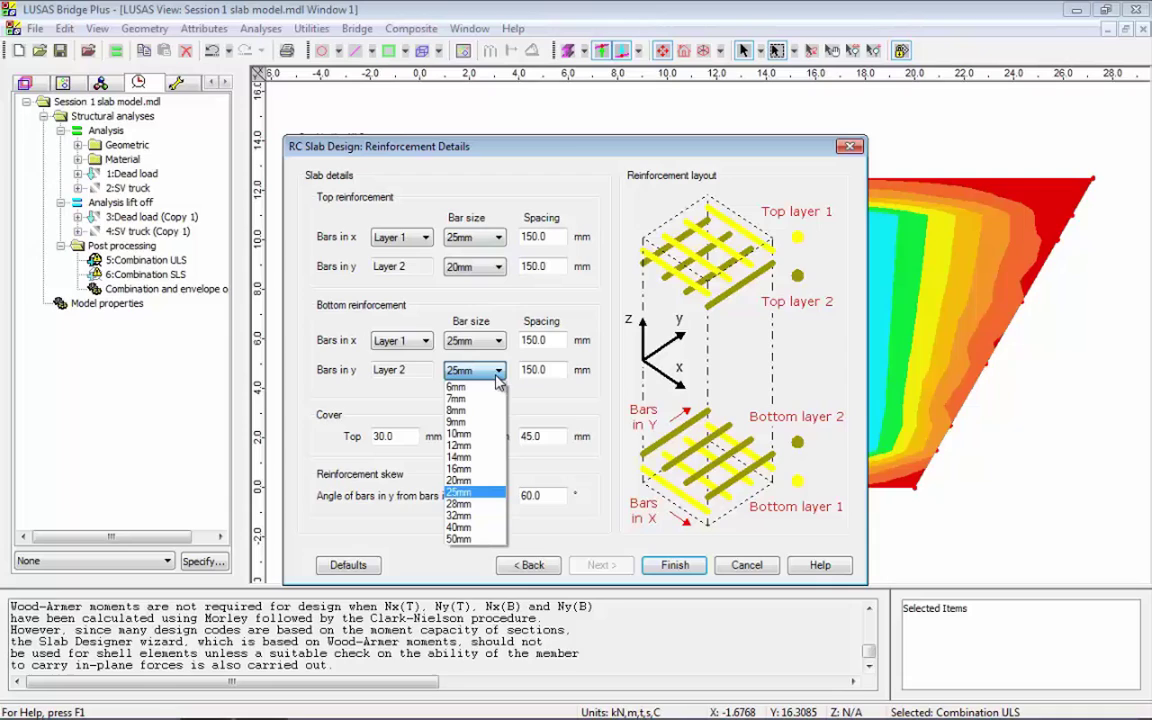
left_click(460, 480)
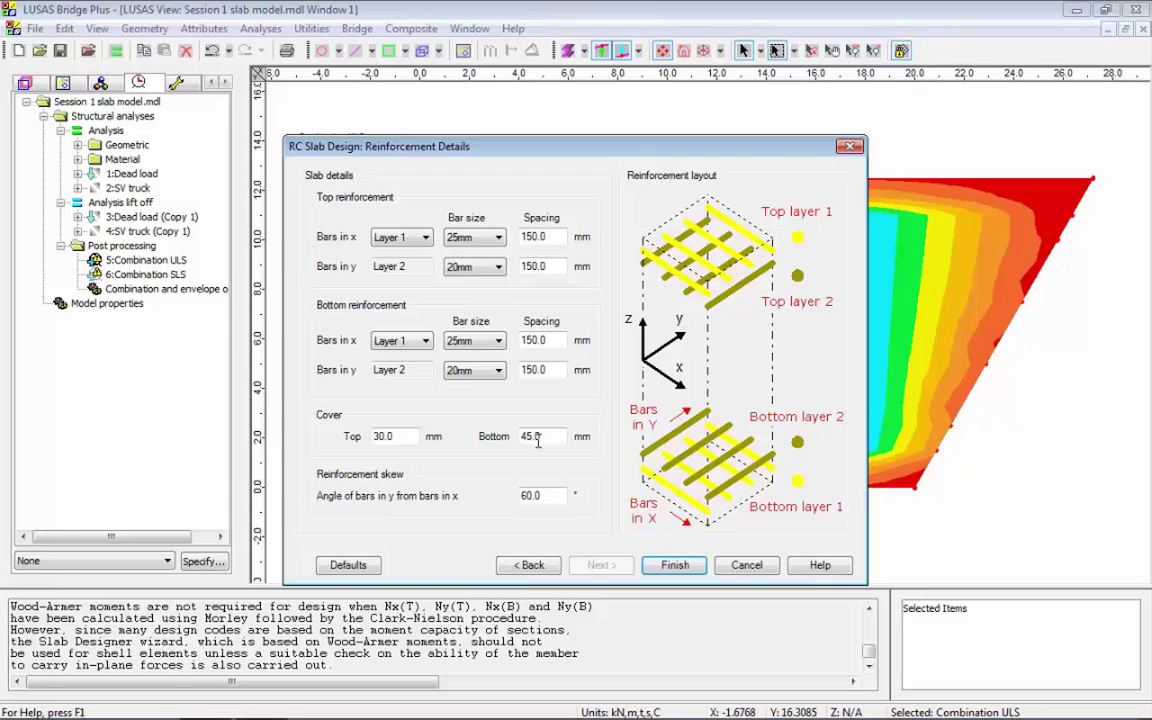
double_click(557, 493)
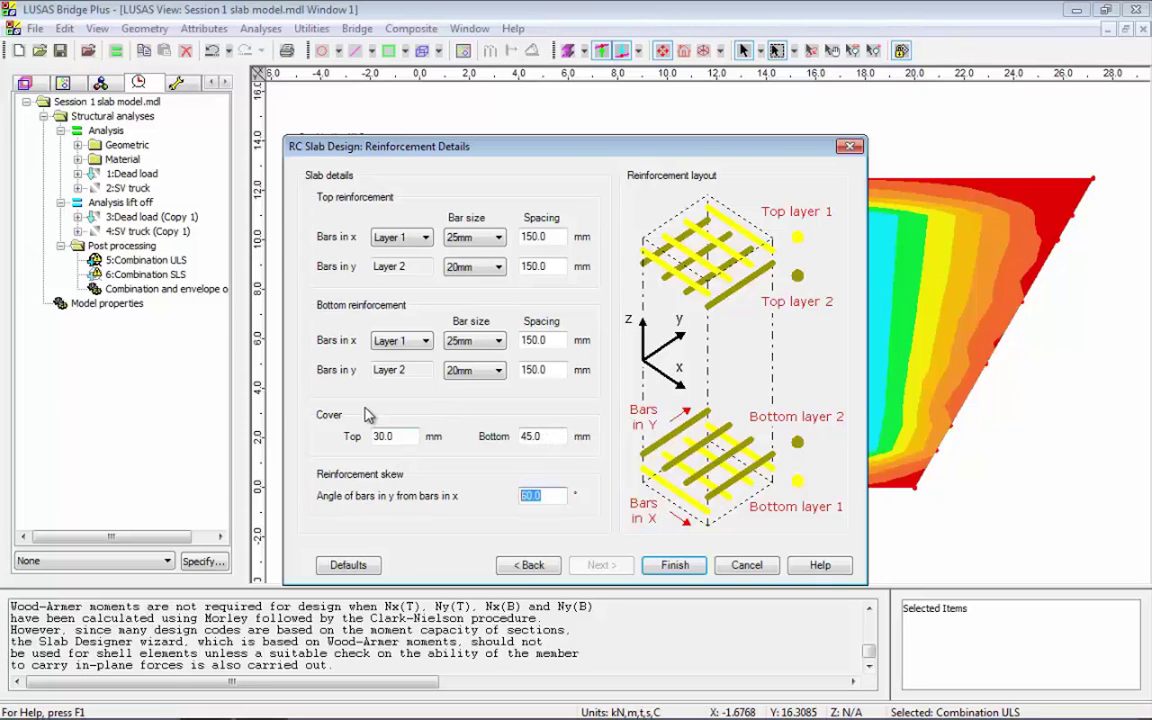
type("60.0")
Step: Run the ULS slab design and contour required bar diameters, peaking at 31.0597 mm
left_click(674, 566)
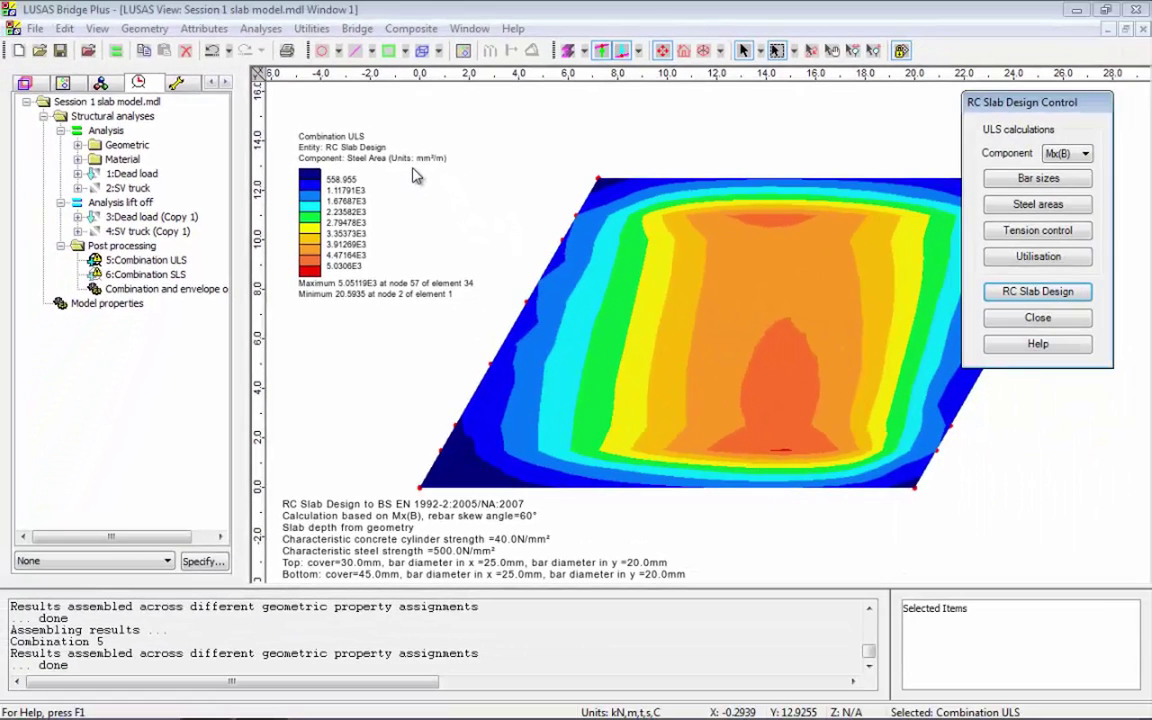
left_click(1022, 180)
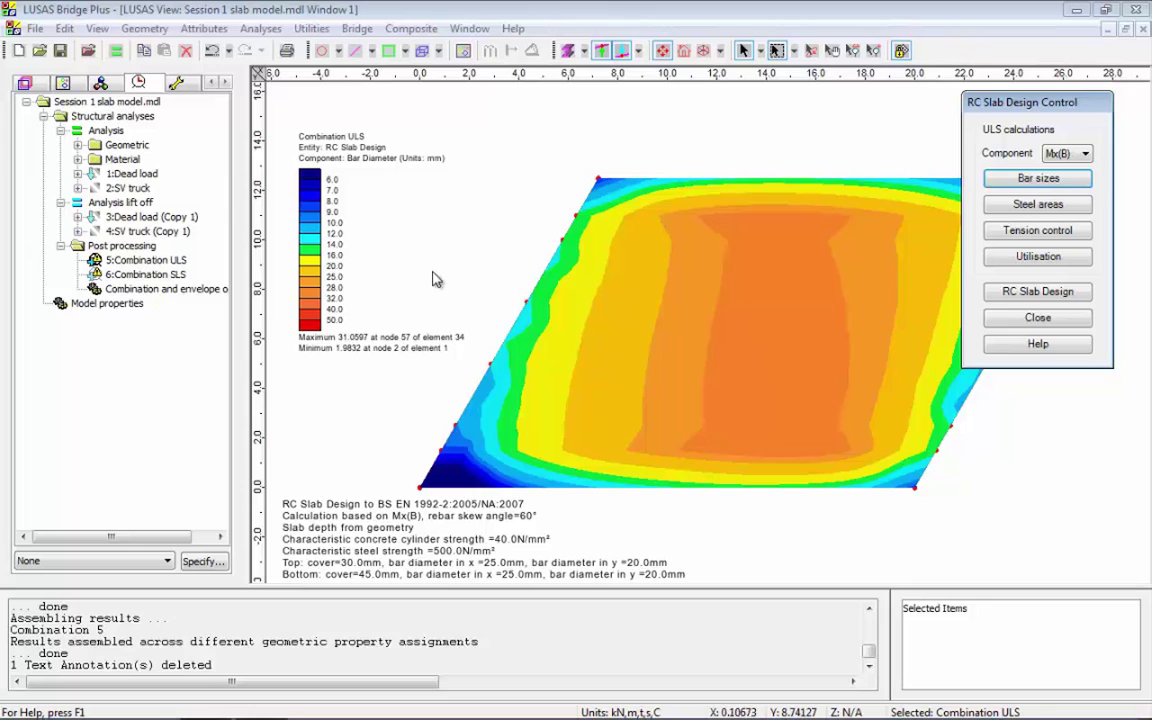
Step: Activate Combination SLS and configure SLS crack checking with 0.3 mm allowable crack width
right_click(152, 276)
left_click(190, 248)
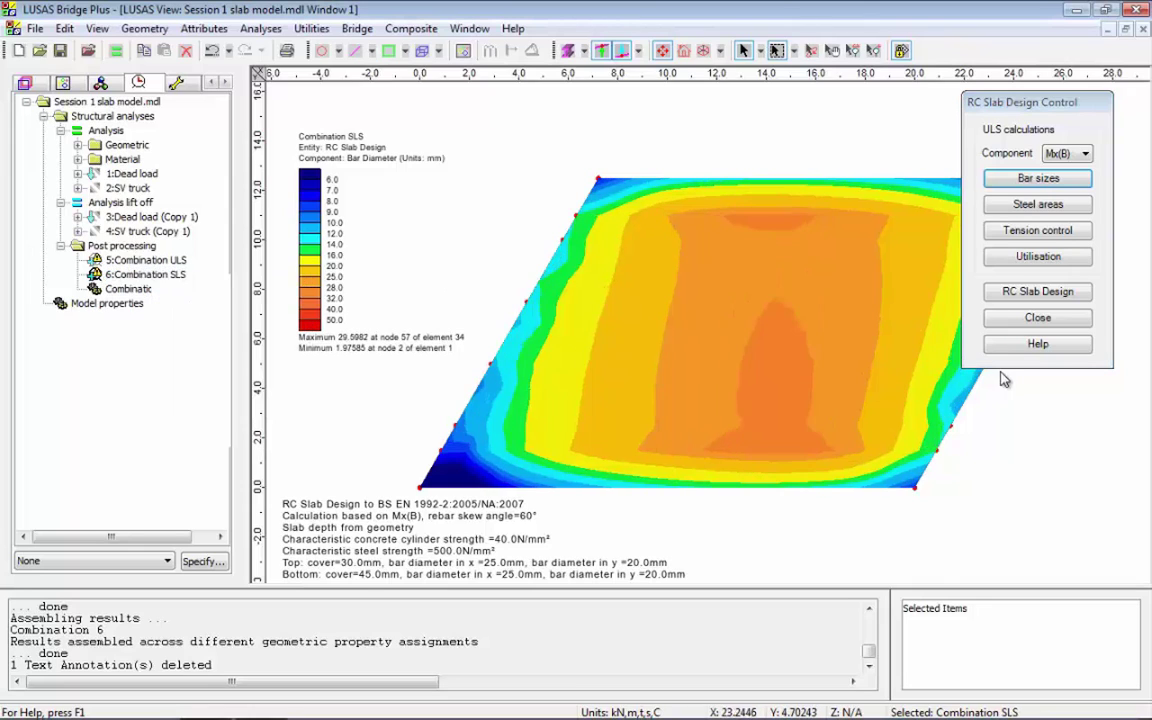
left_click(1024, 292)
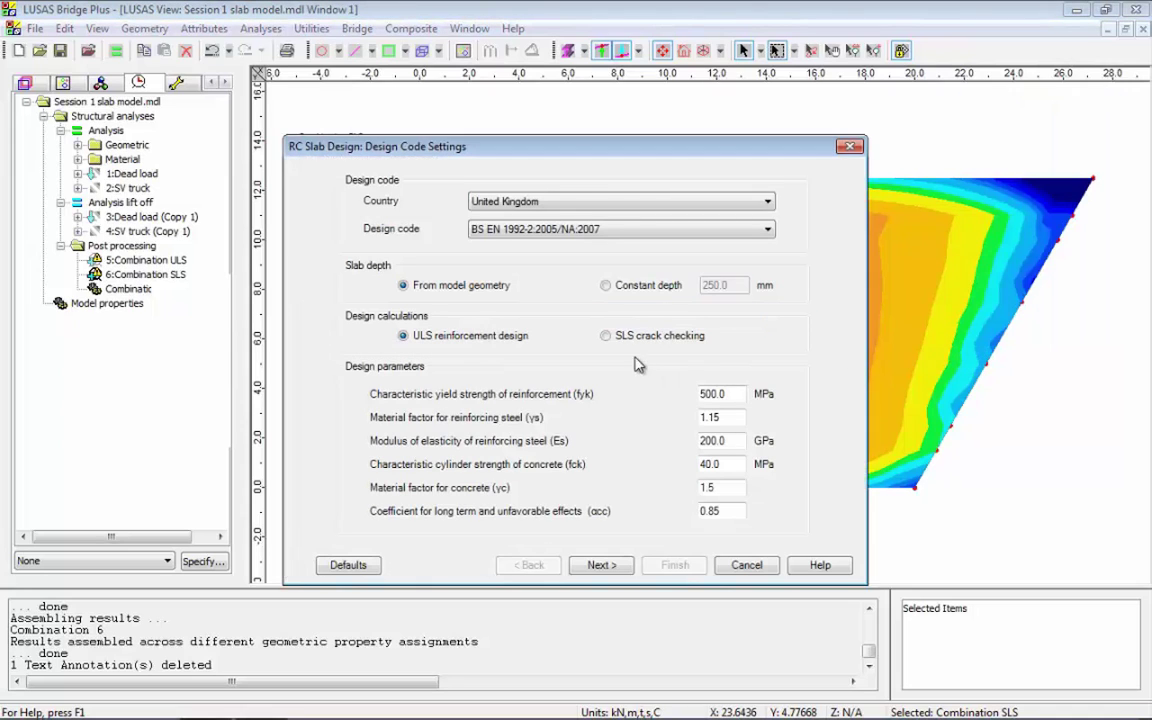
left_click(607, 336)
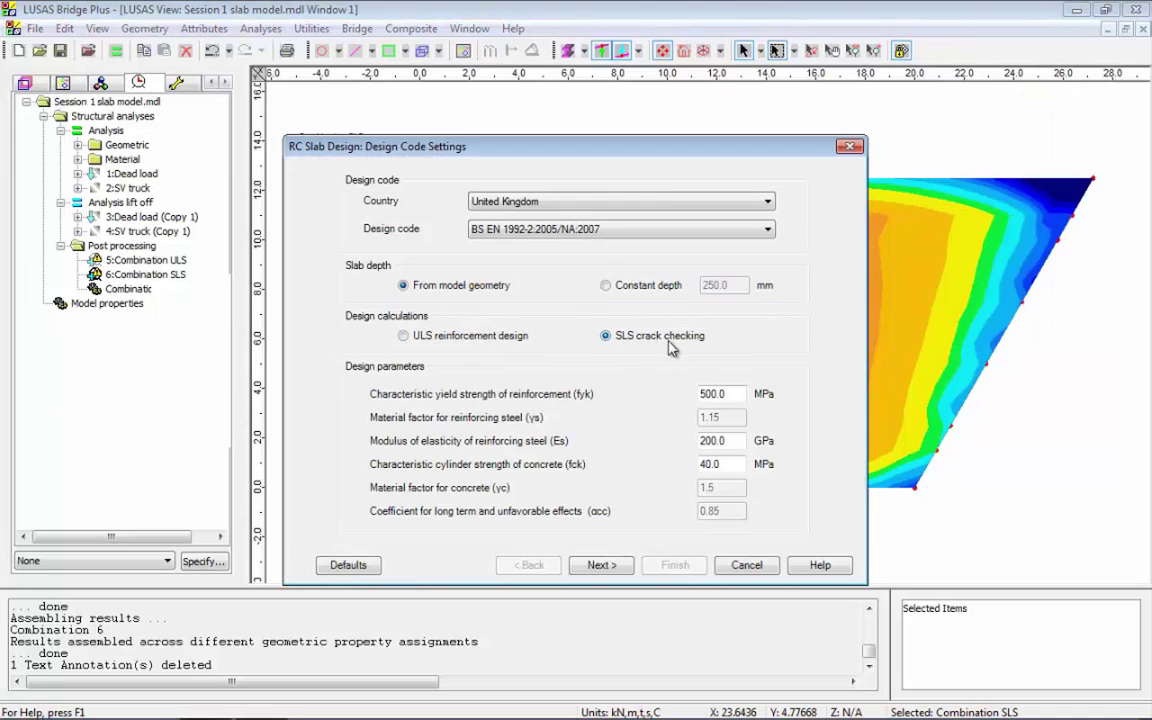
left_click(614, 566)
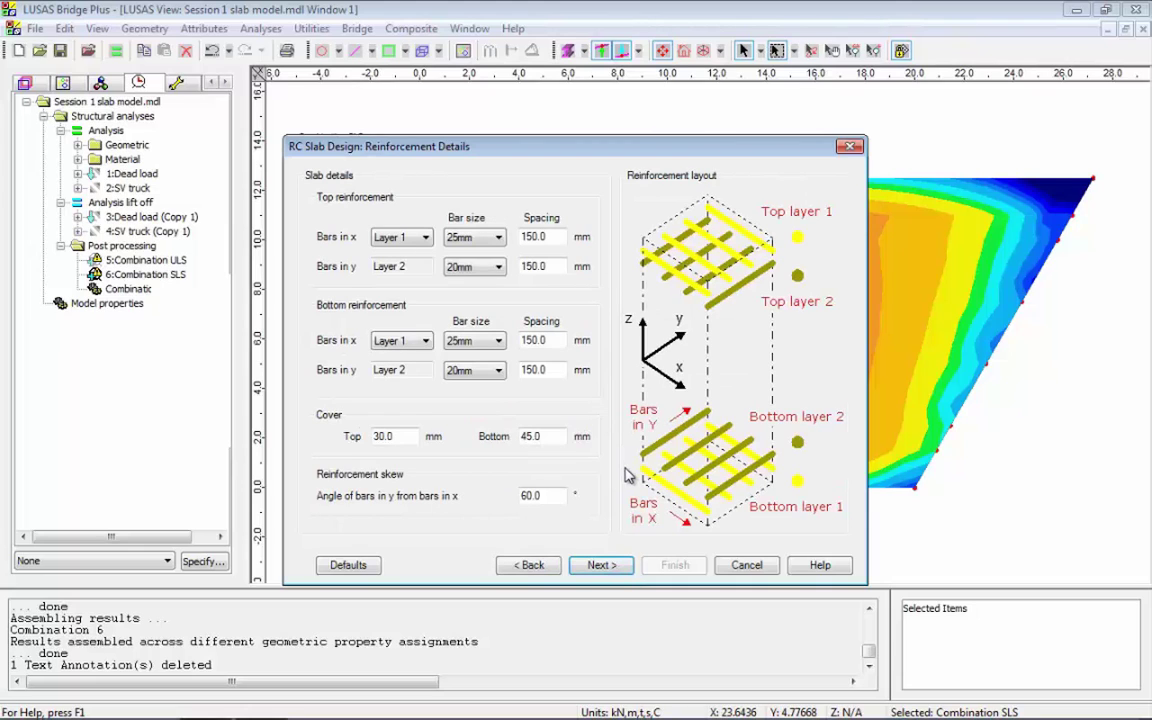
left_click(617, 566)
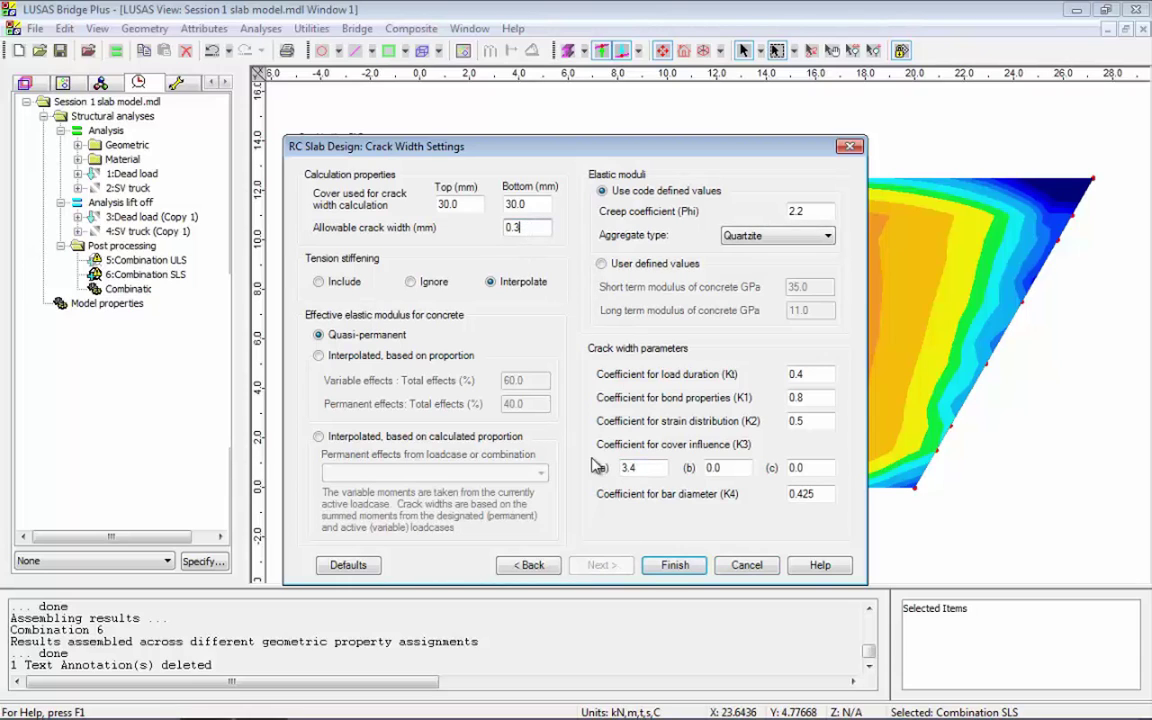
Step: Run the crack check, plot pass/fail (centre fails, max 0.524791 mm), and reopen slab design
left_click(675, 566)
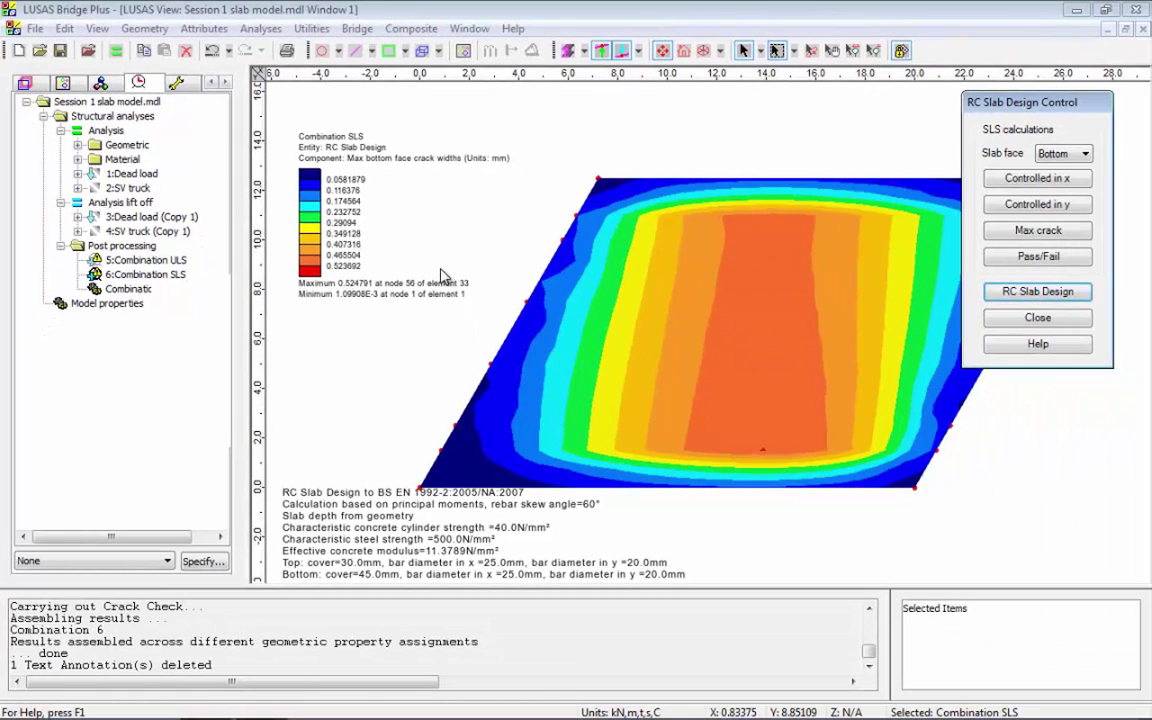
left_click(1043, 258)
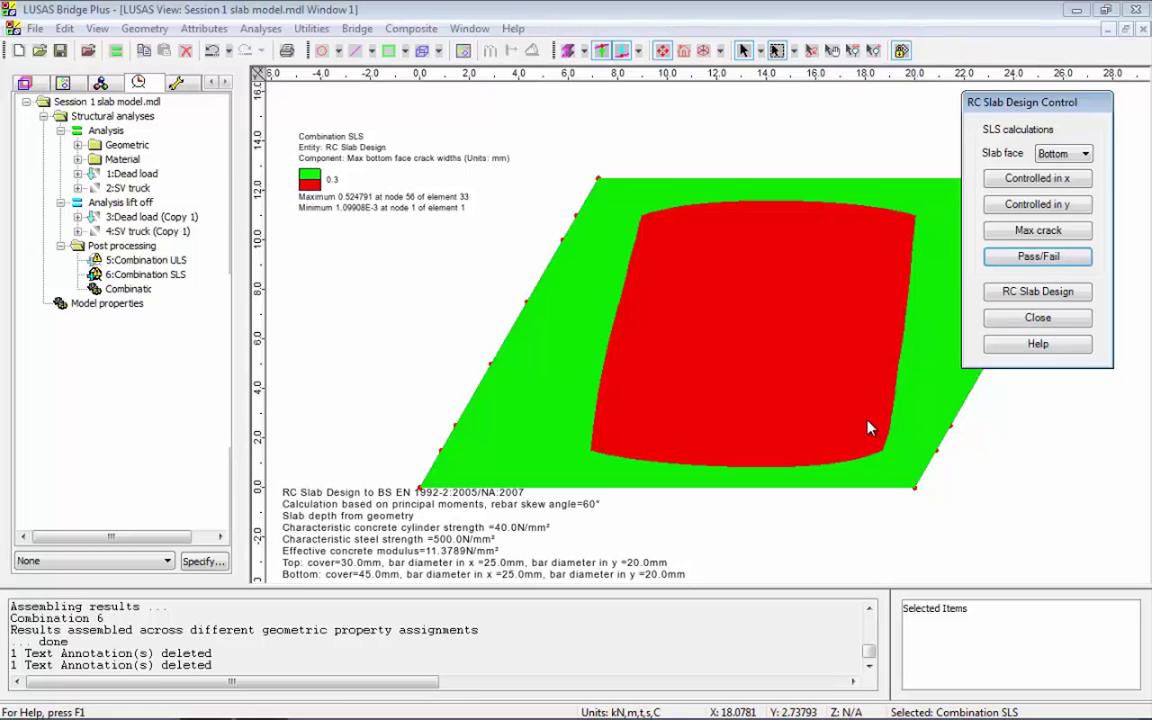
left_click(1028, 293)
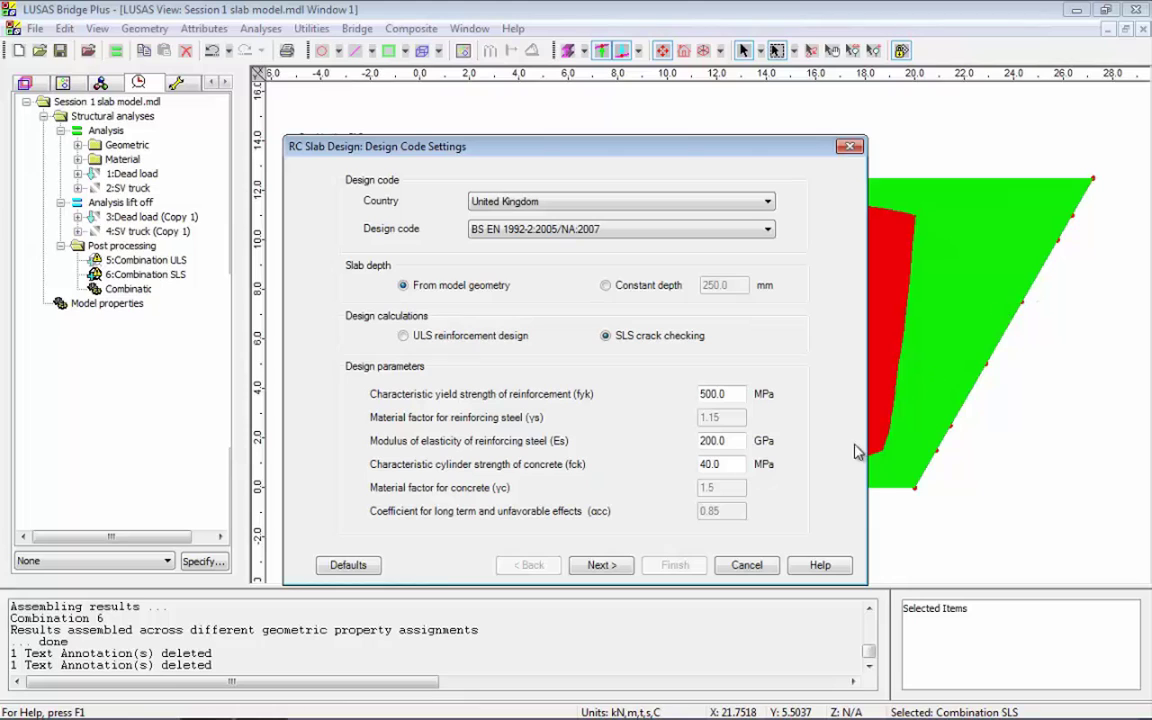
Step: Set the top reinforcement to 40mm bars in x and 25mm bars in y
left_click(600, 564)
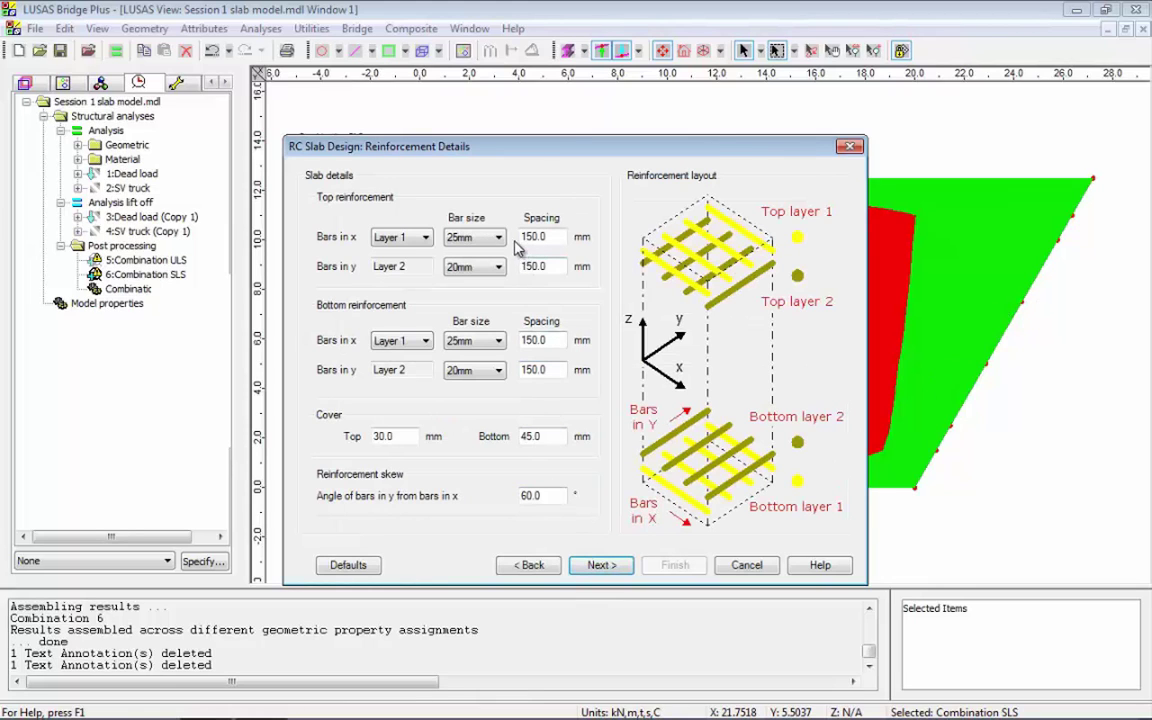
left_click(476, 237)
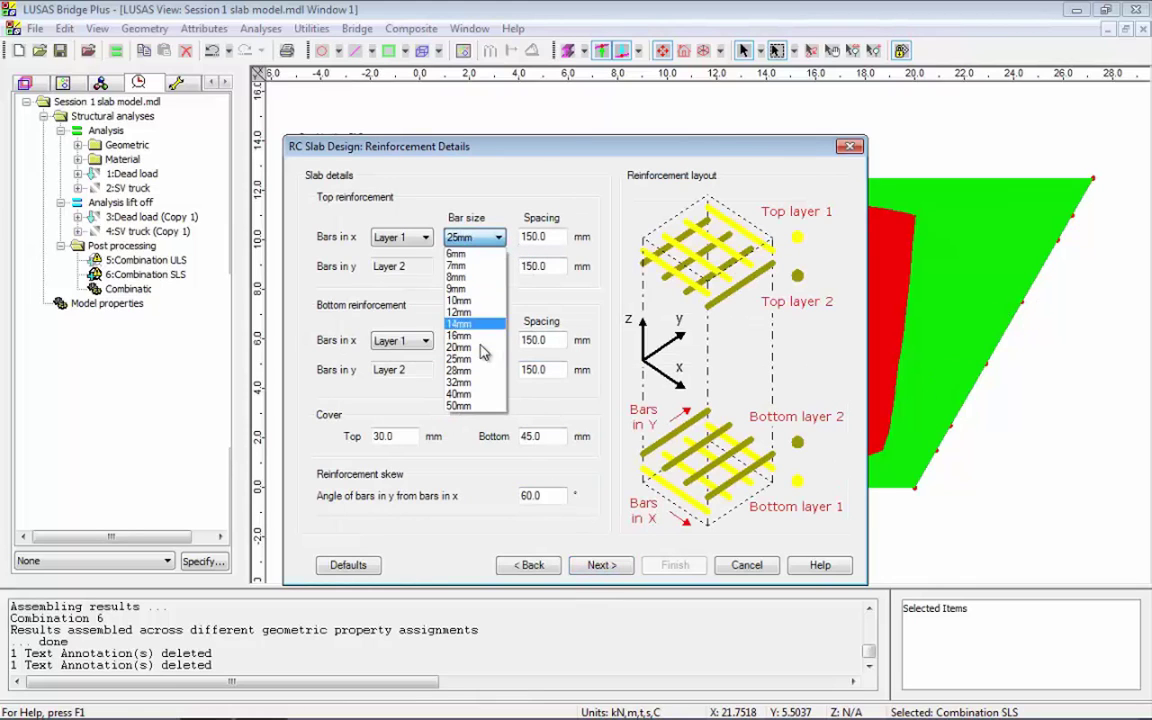
left_click(462, 394)
left_click(499, 267)
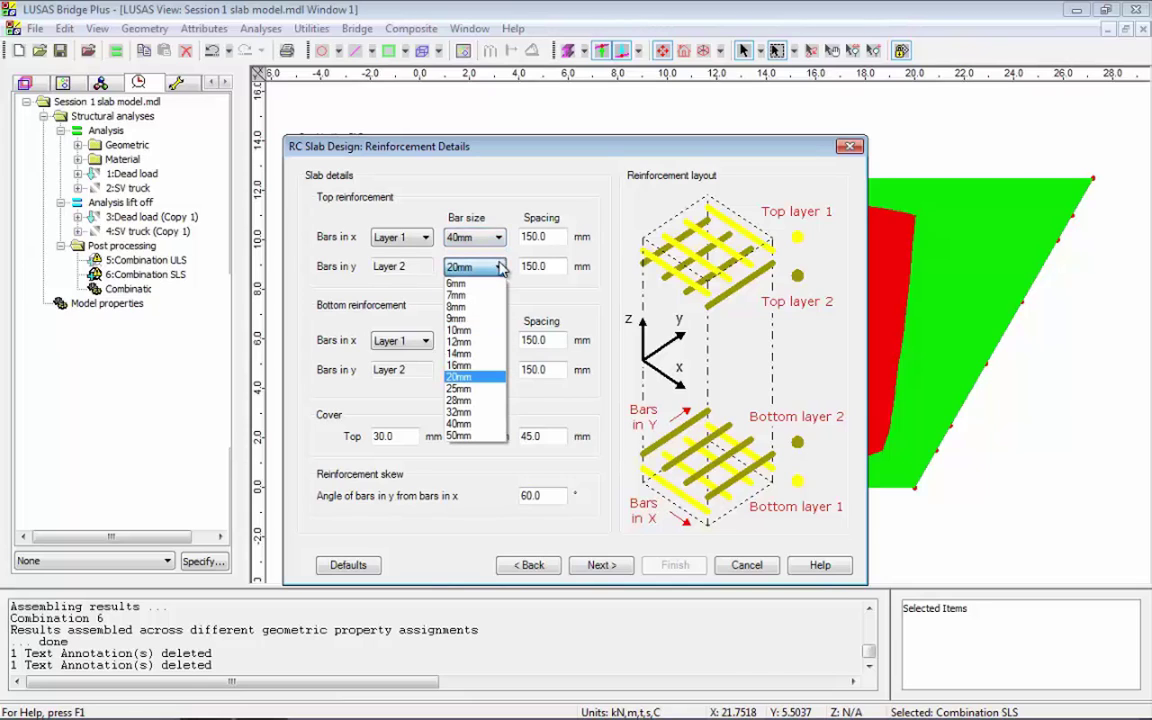
left_click(460, 388)
Step: Set the bottom bars to 40mm in x and 25mm in y, then rerun the crack check
left_click(500, 341)
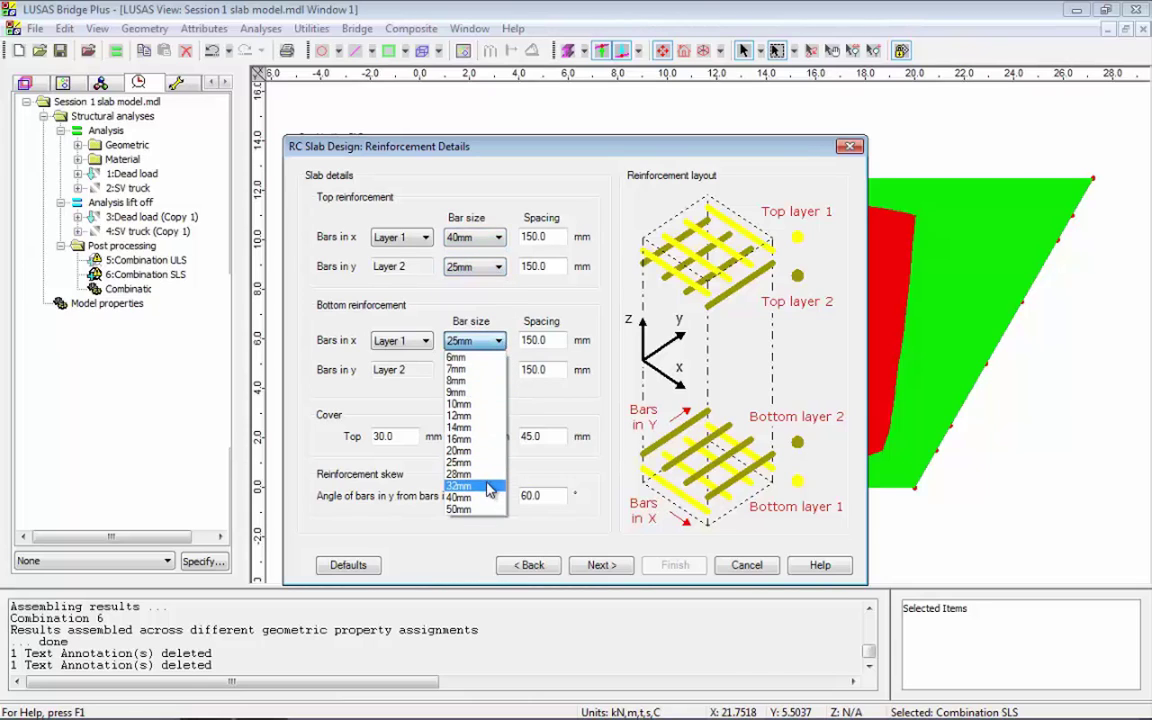
left_click(460, 497)
left_click(488, 372)
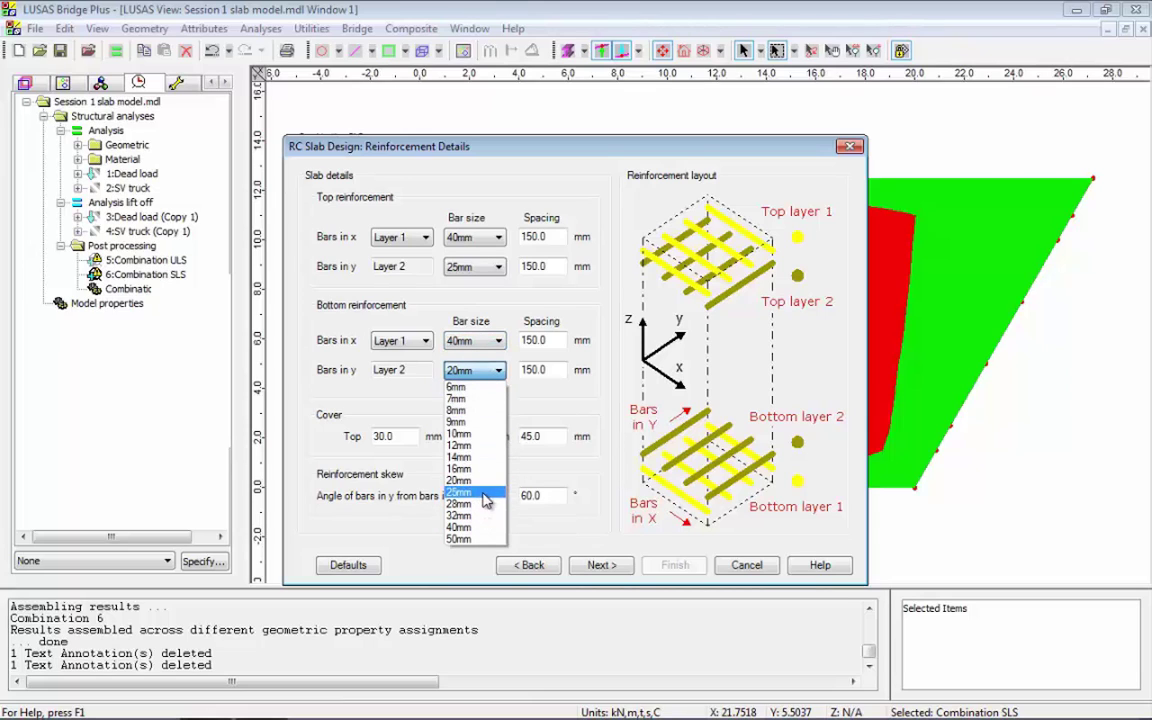
left_click(470, 447)
left_click(600, 565)
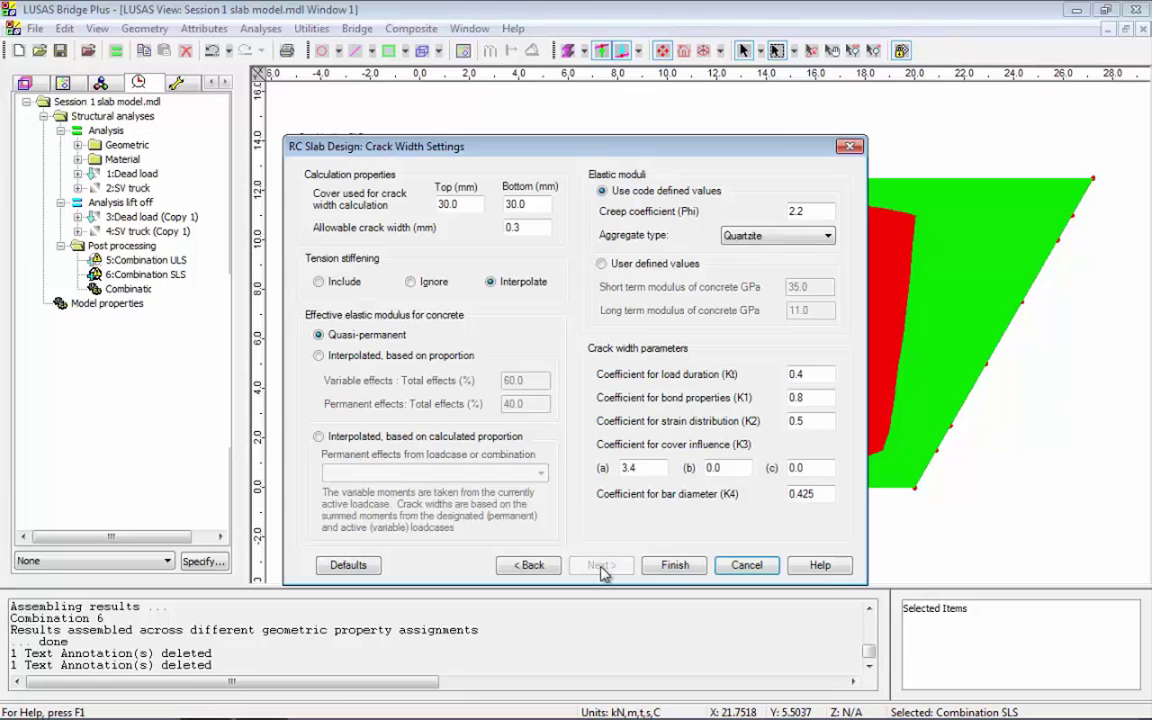
left_click(674, 565)
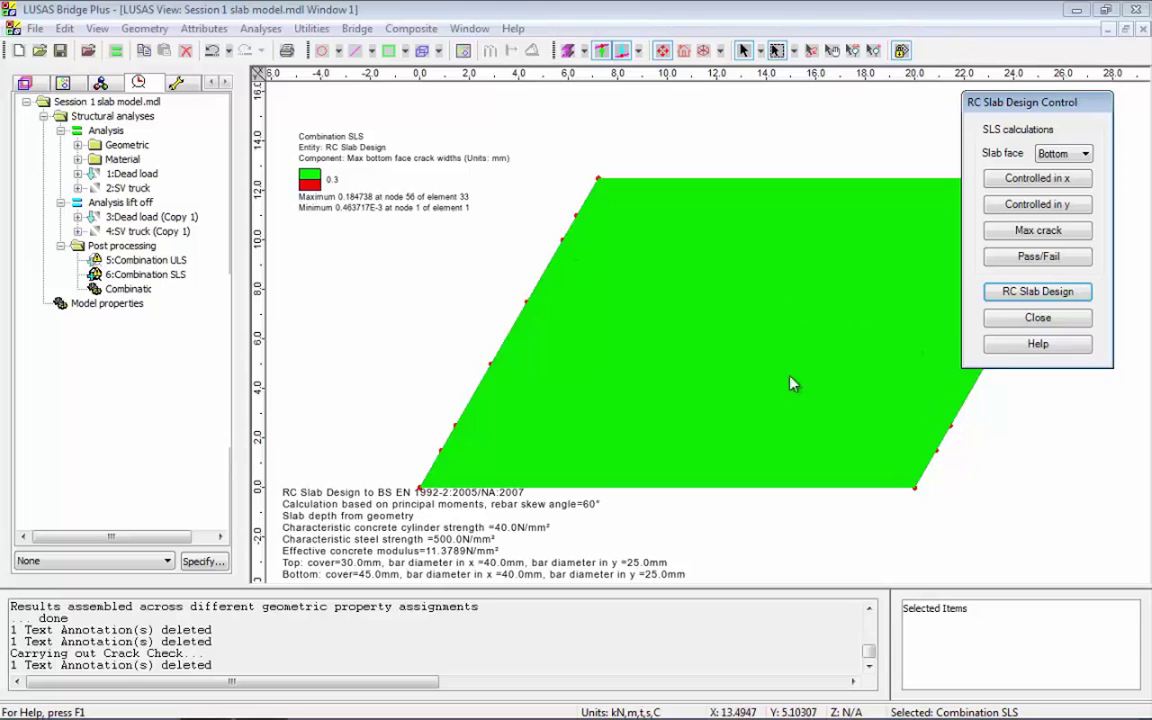
Step: Contour the bottom-face crack widths controlled in x, peaking near 0.18 mm across the slab centre
left_click(1030, 179)
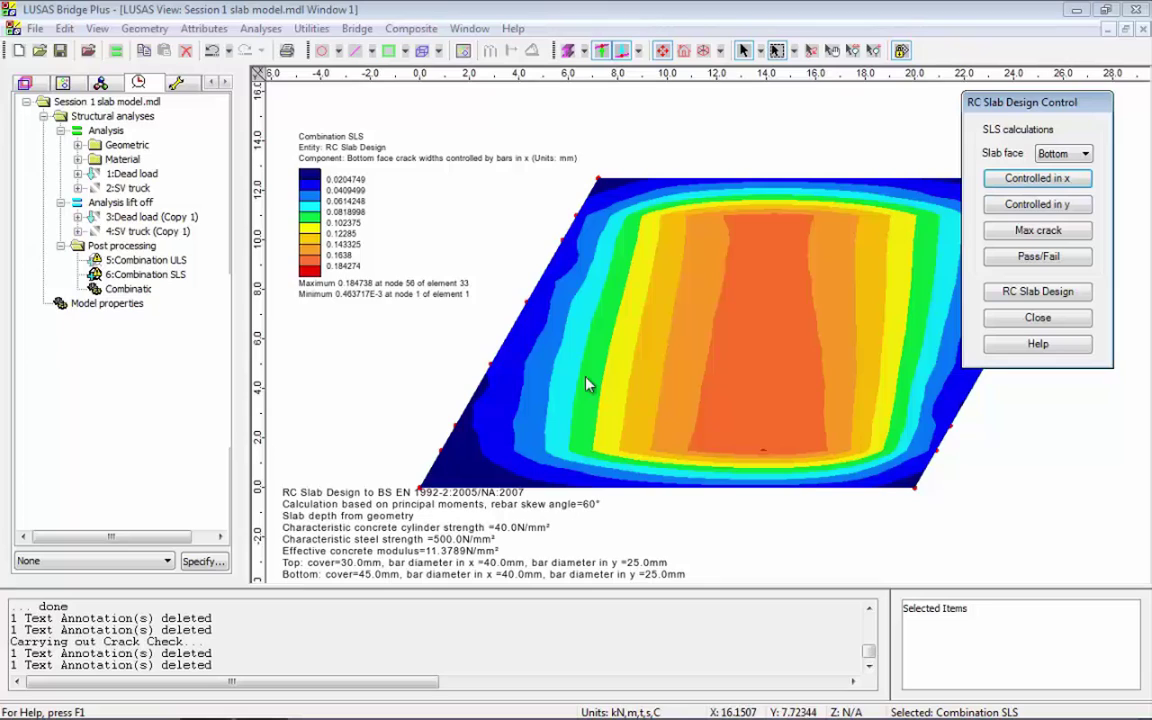